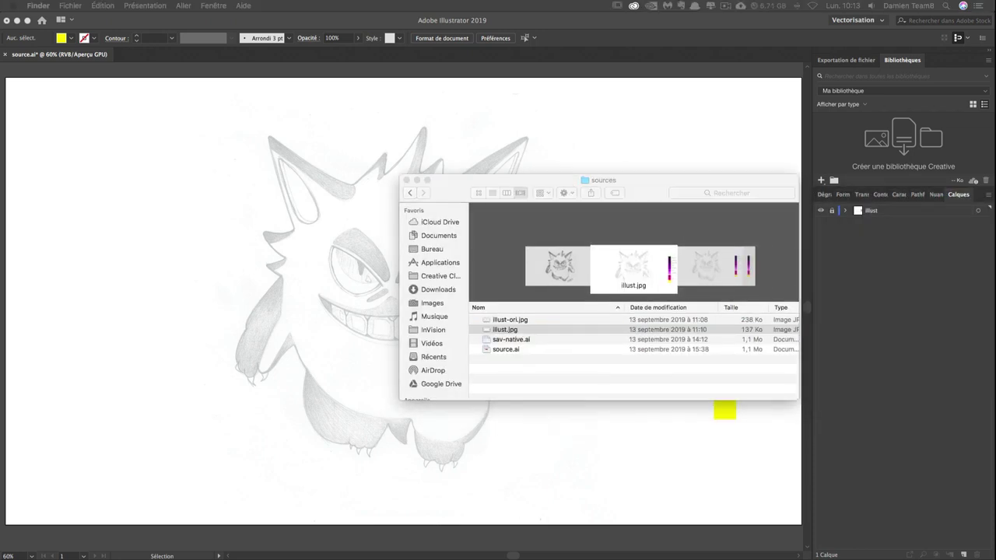
Rearrange the sources folder window and select its files, including sav-native.ai.
left_click_drag(740, 184, 711, 174)
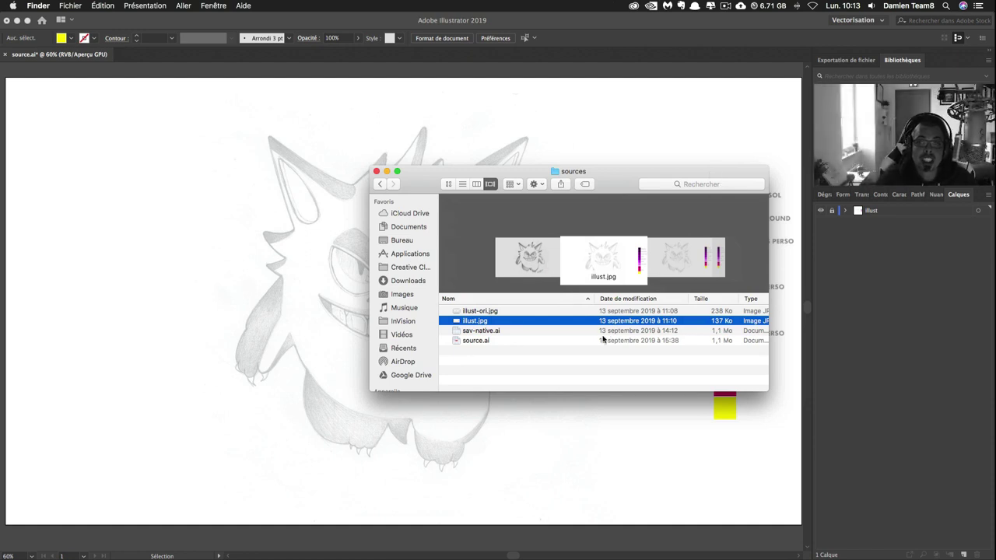
left_click_drag(610, 366, 545, 305)
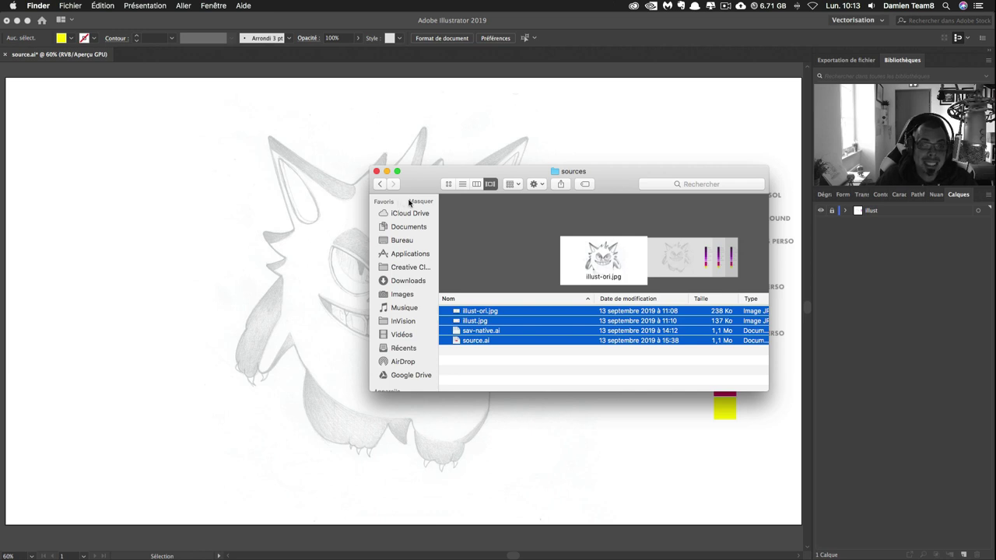
left_click(505, 369)
left_click(502, 331)
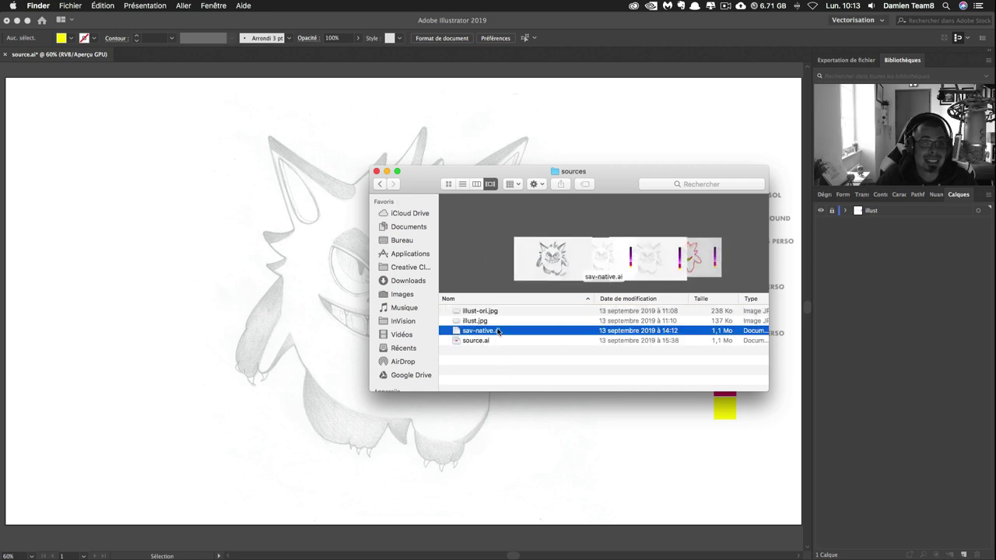
left_click_drag(535, 178, 662, 183)
key("super+w")
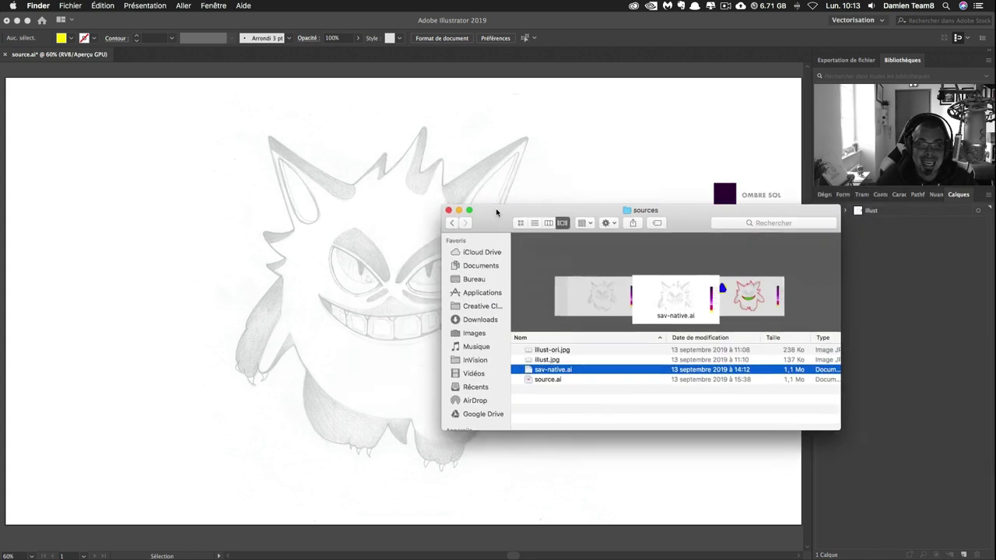
Preview illust-ori.jpg and illust.jpg in Quick Look, stepping between them with the arrow keys.
left_click(523, 337)
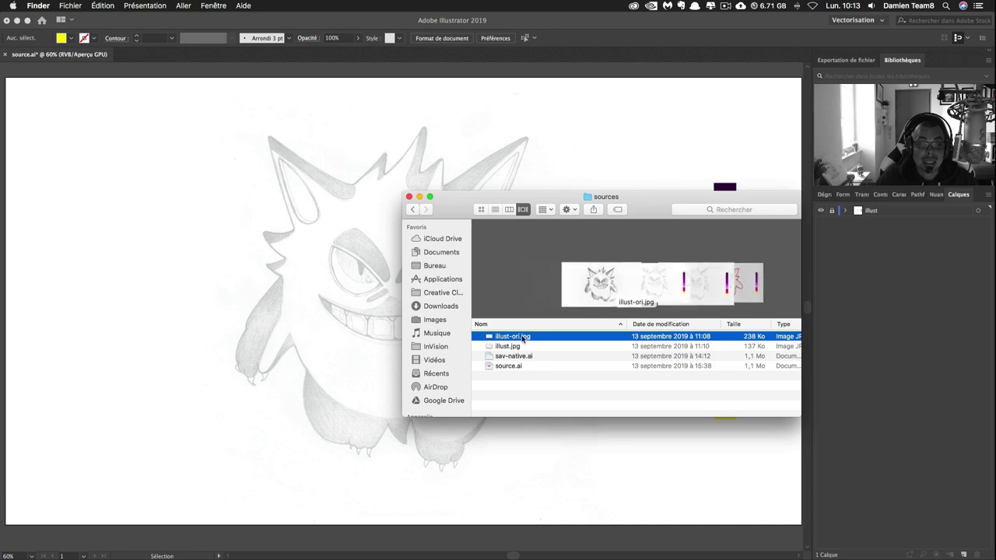
key("Up")
key("Down")
key("Up")
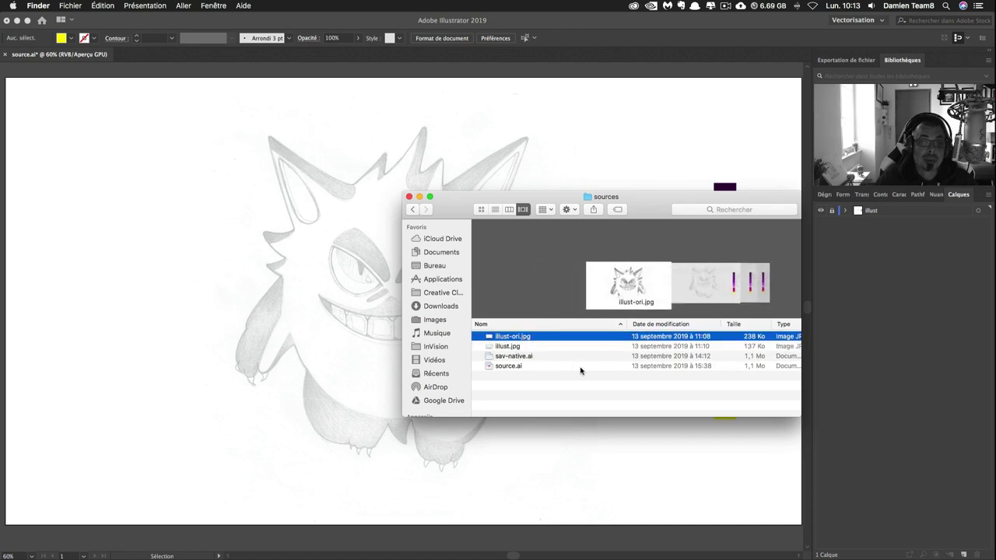
key("Down")
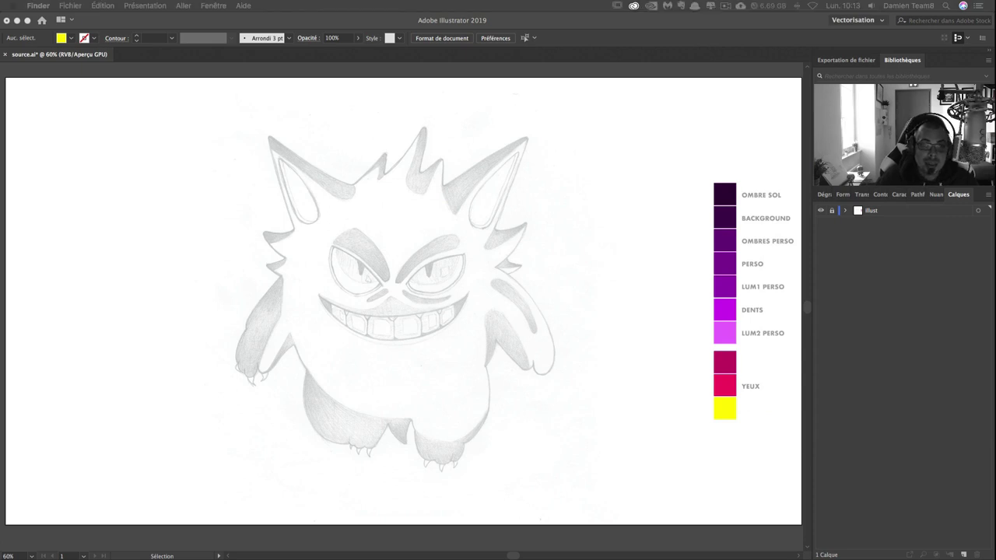
Back in Illustrator, toggle the Swatches and Layers panels and select the Rectangle tool.
left_click(845, 252)
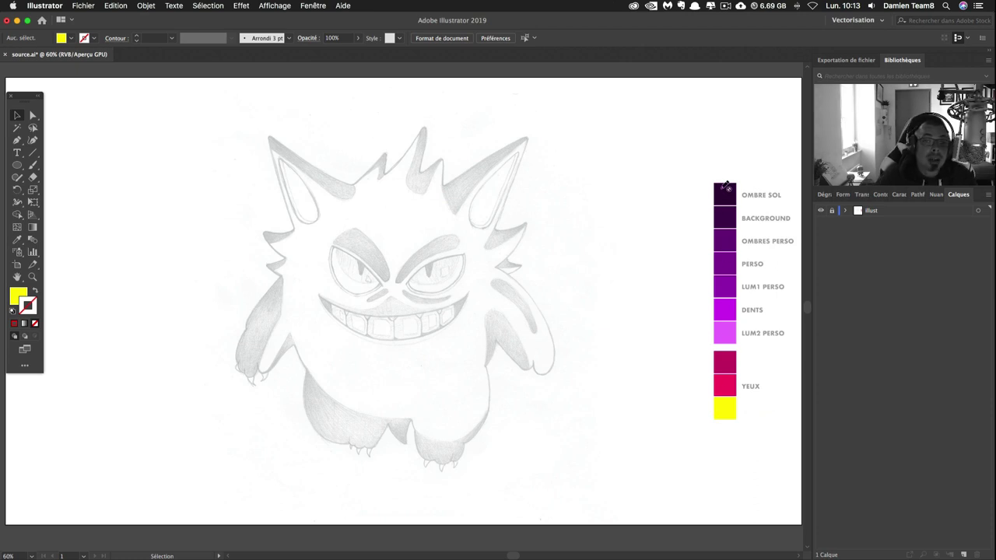
left_click(937, 196)
left_click(962, 195)
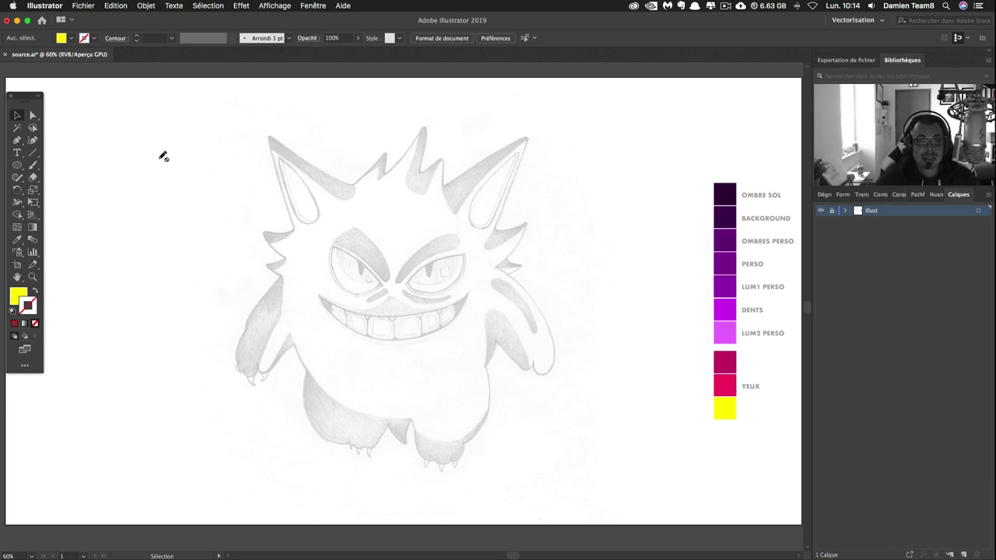
left_click(19, 216)
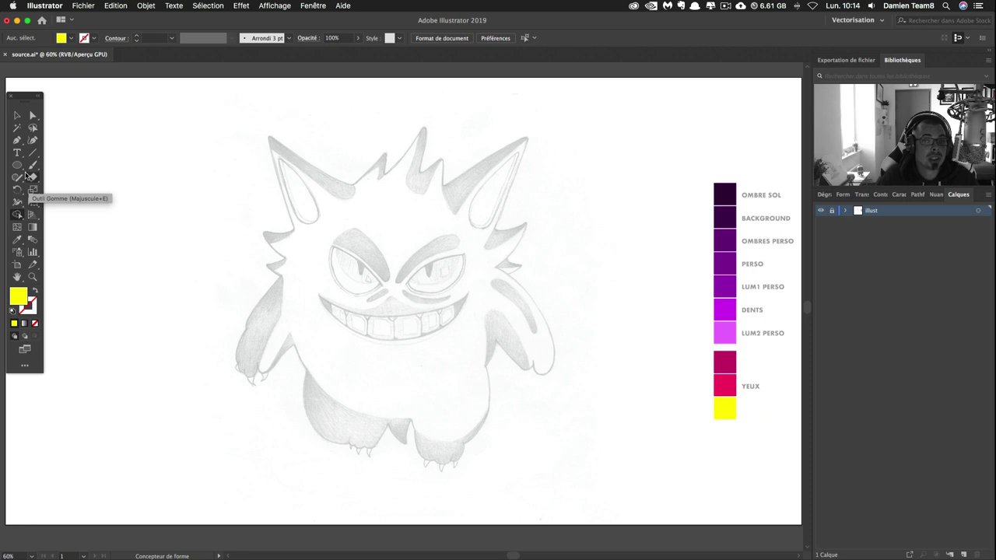
left_click(21, 167)
left_click(63, 166)
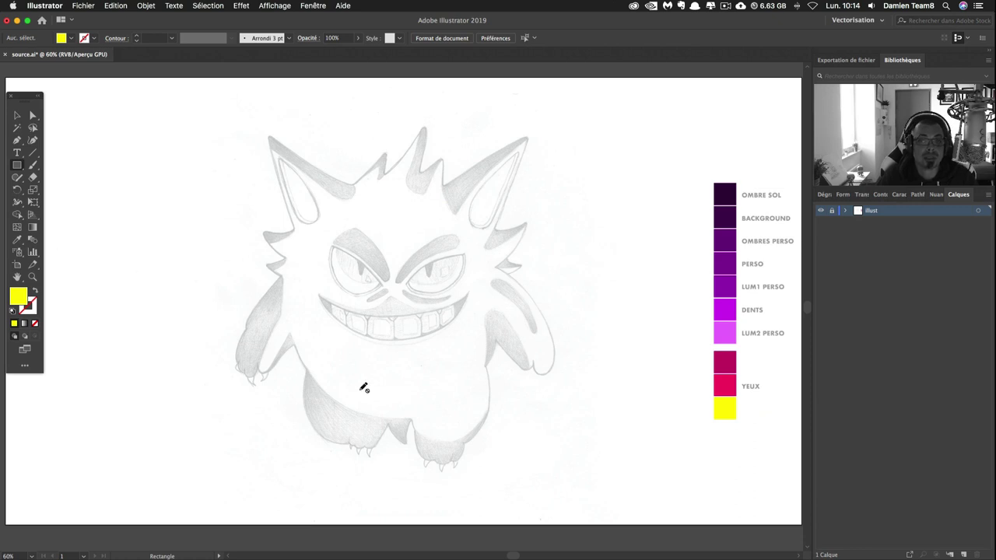
Add a new layer and draw a square filled Rouge RVB near the artboard's top-left.
left_click(964, 555)
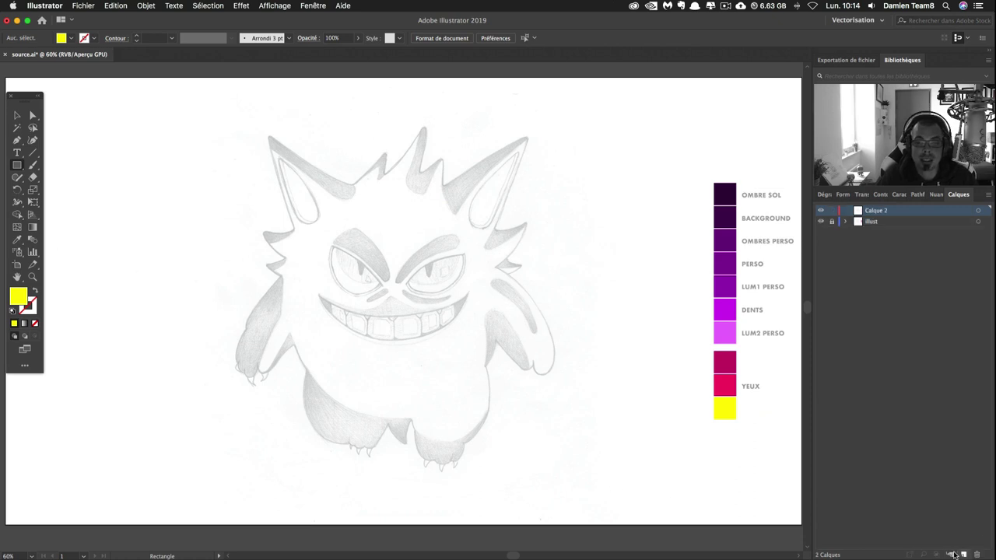
left_click_drag(99, 125, 218, 243)
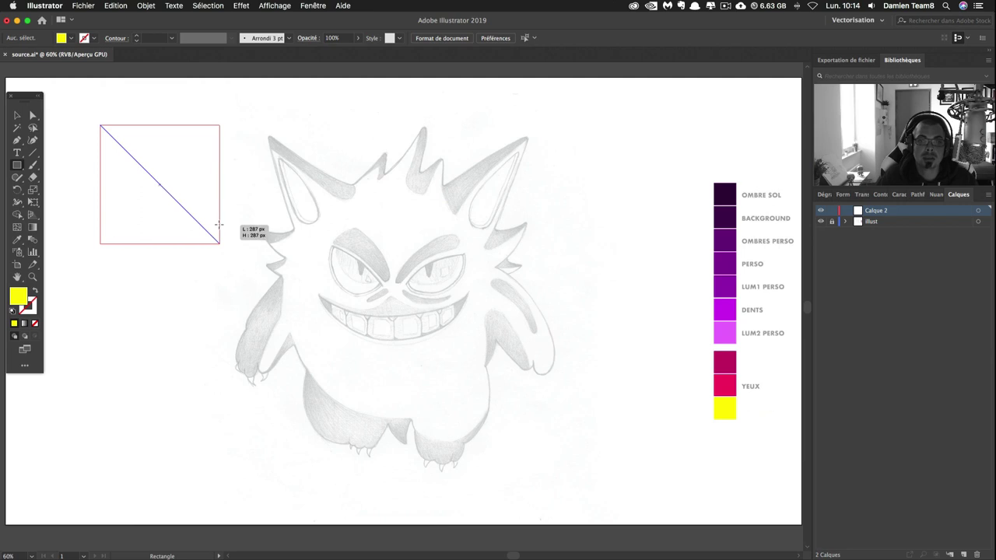
left_click(937, 194)
left_click(853, 270)
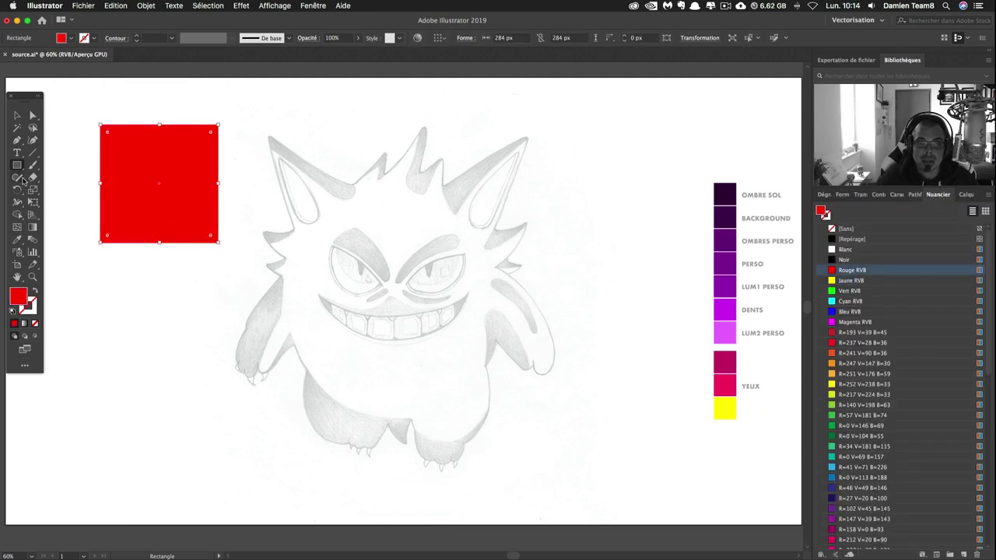
Draw a circle overlapping the square's lower-left and fill it Jaune RVB.
mouse_move(17, 165)
left_mouse_down()
mouse_move(66, 189)
mouse_move(196, 316)
left_mouse_up()
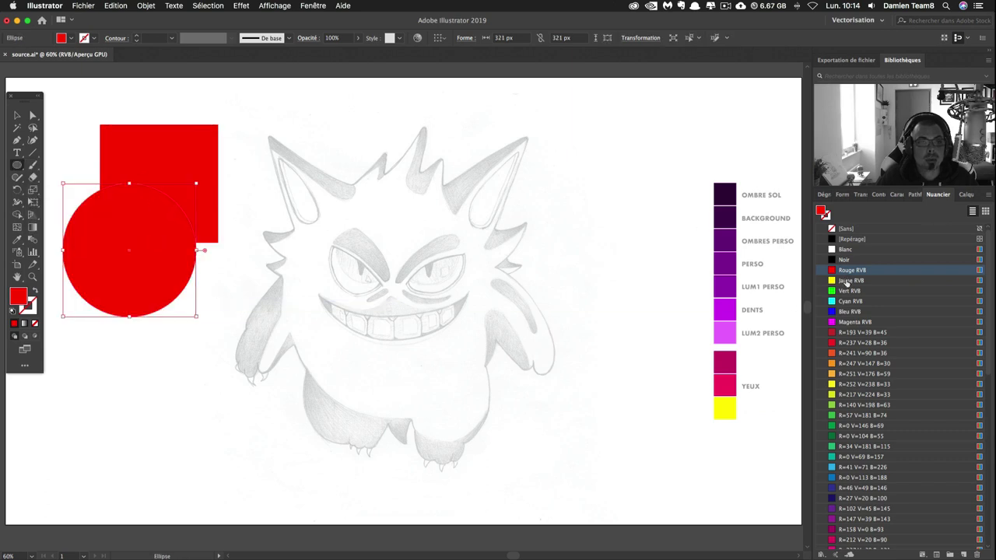
left_click(848, 281)
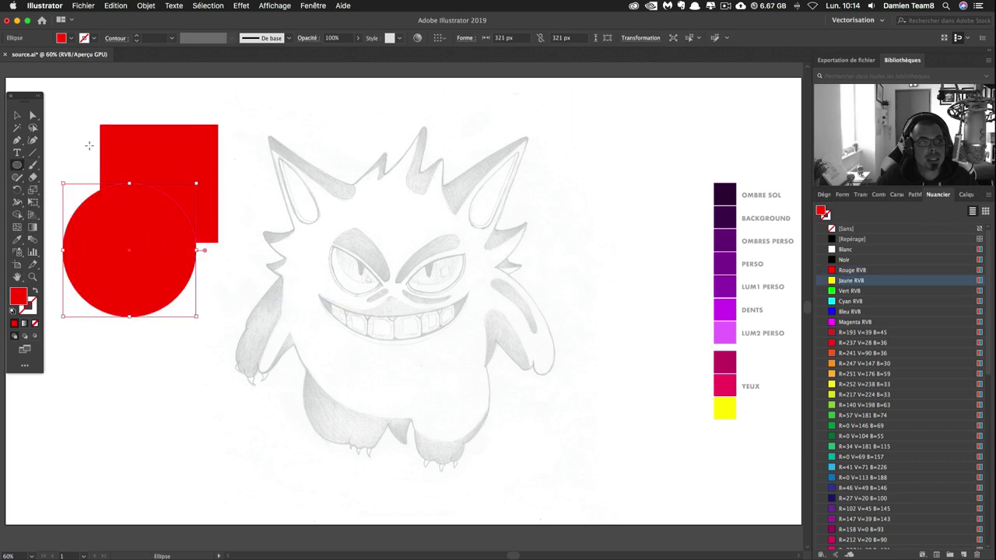
left_click(852, 280)
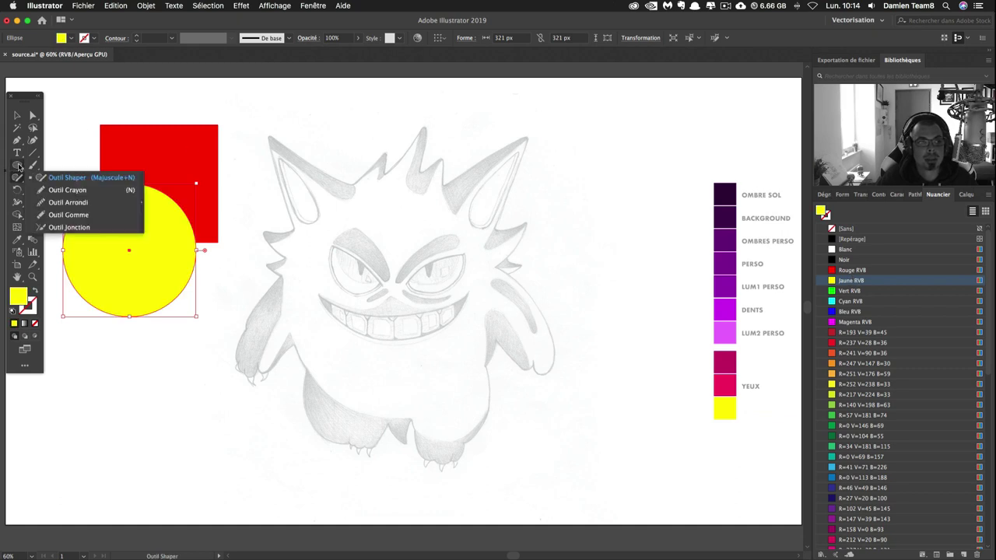
Draw a 3-point star triangle over the shapes and fill it Bleu RVB.
left_click(16, 165)
left_click(64, 215)
left_click_drag(98, 161, 162, 238)
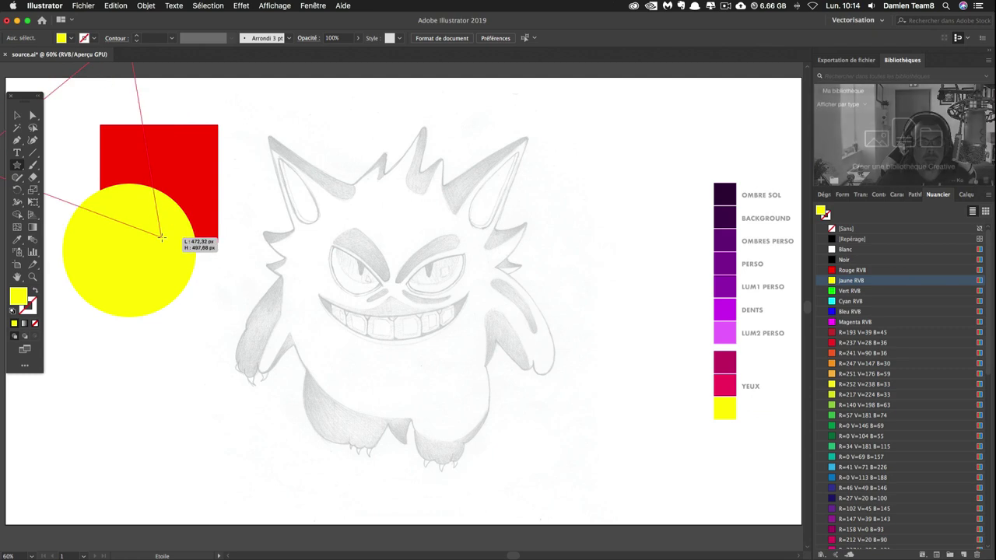
key("Down")
key("Down")
left_click_drag(162, 237, 177, 197)
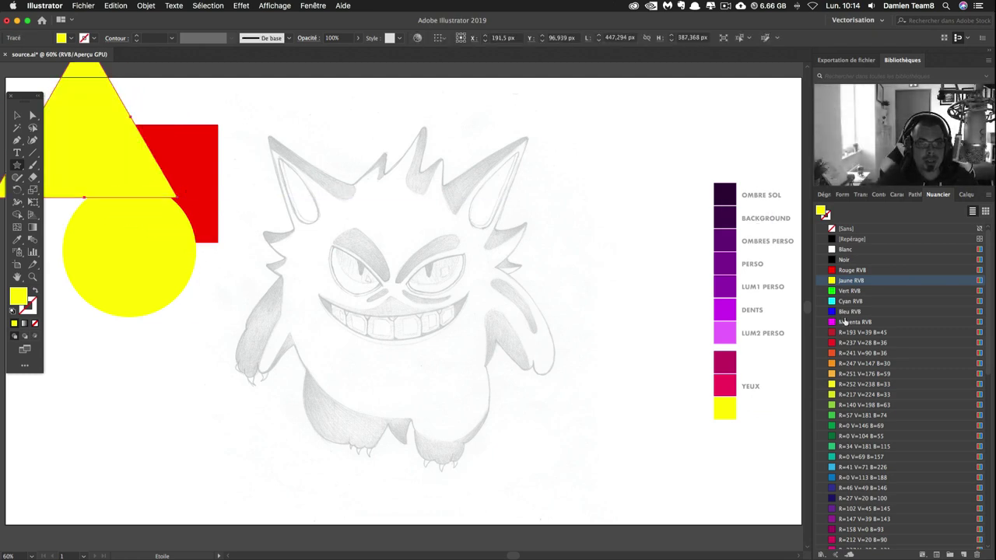
left_click(847, 311)
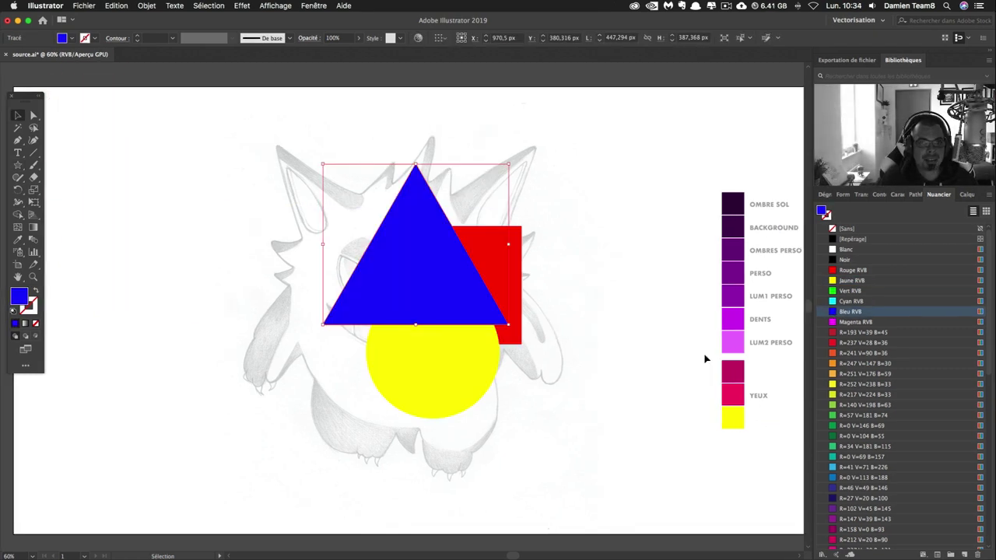
Select the red square, yellow circle and blue triangle together.
left_click(510, 272)
left_click(443, 363)
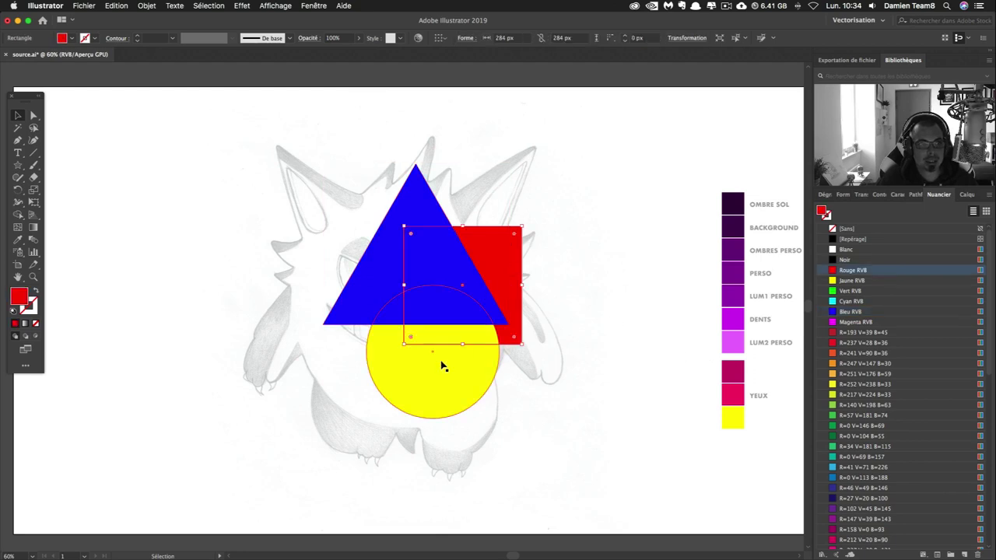
left_click(405, 284)
left_click(485, 246)
left_click(448, 410)
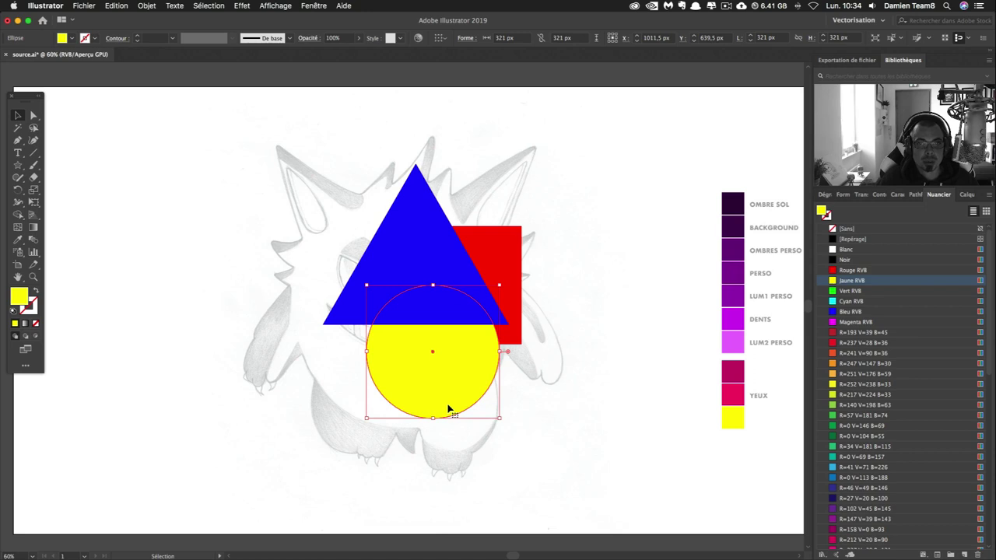
left_click(644, 404)
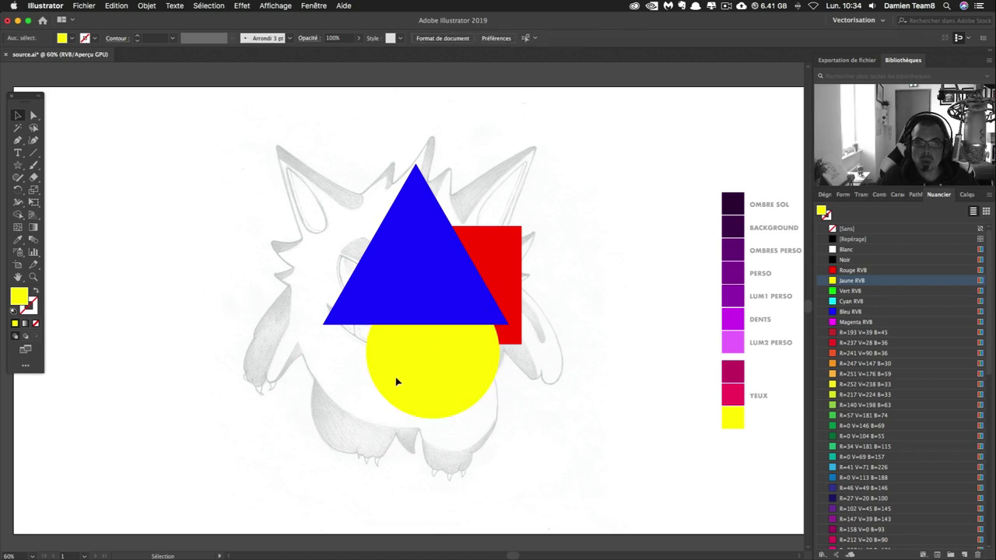
left_click_drag(320, 149, 591, 452)
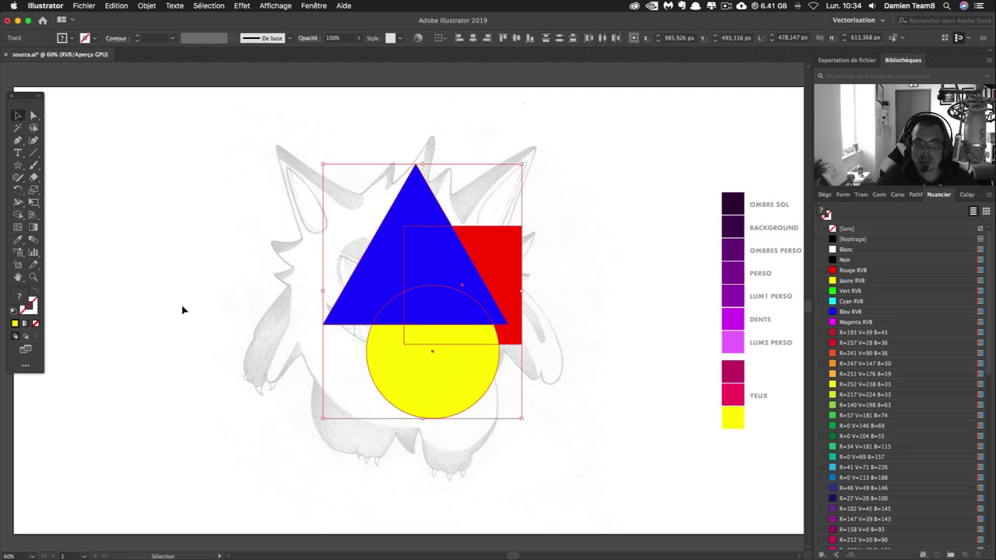
With Shape Builder and Cyan RVB fill, make the square's exposed part and triangle–circle overlap cyan pieces.
left_click(18, 215)
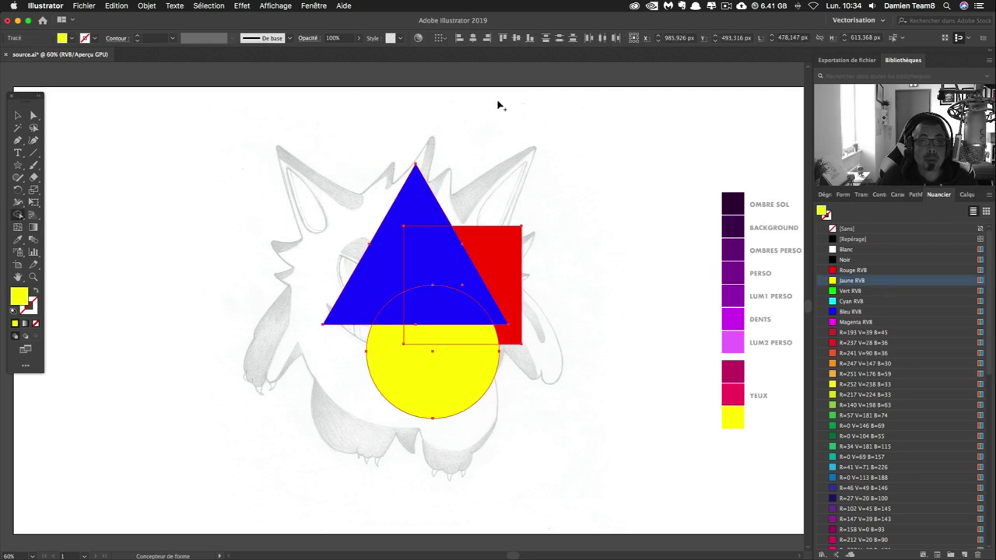
left_click(853, 302)
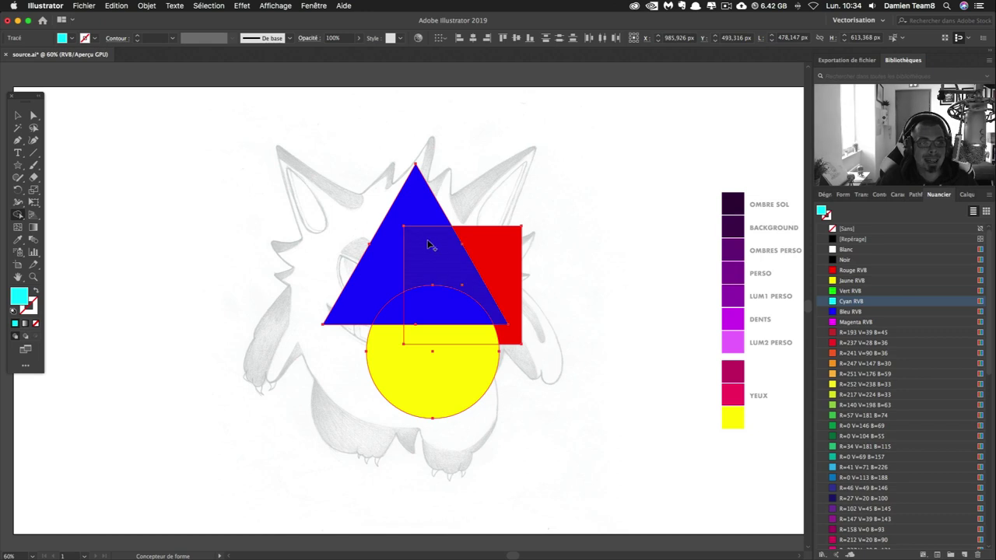
left_click(506, 255)
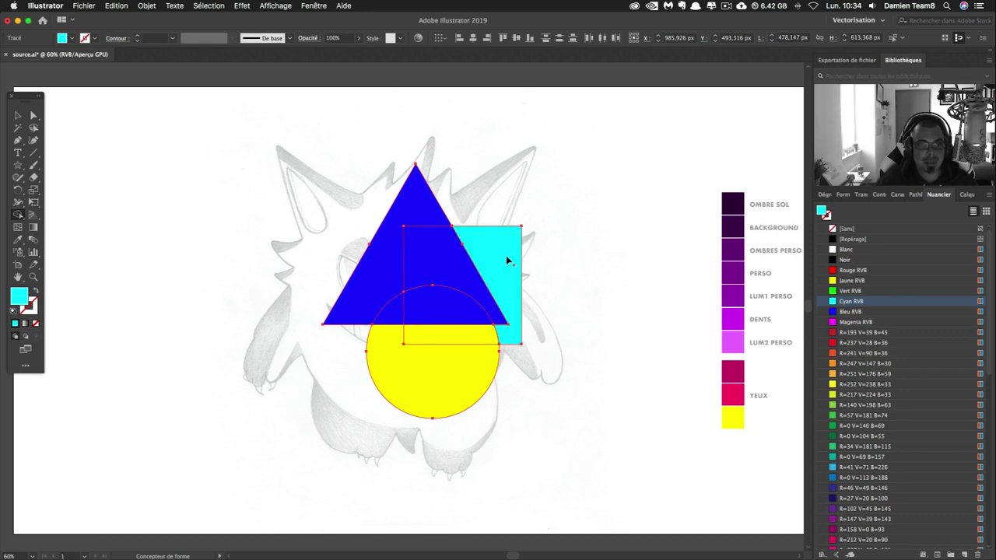
left_click(397, 307)
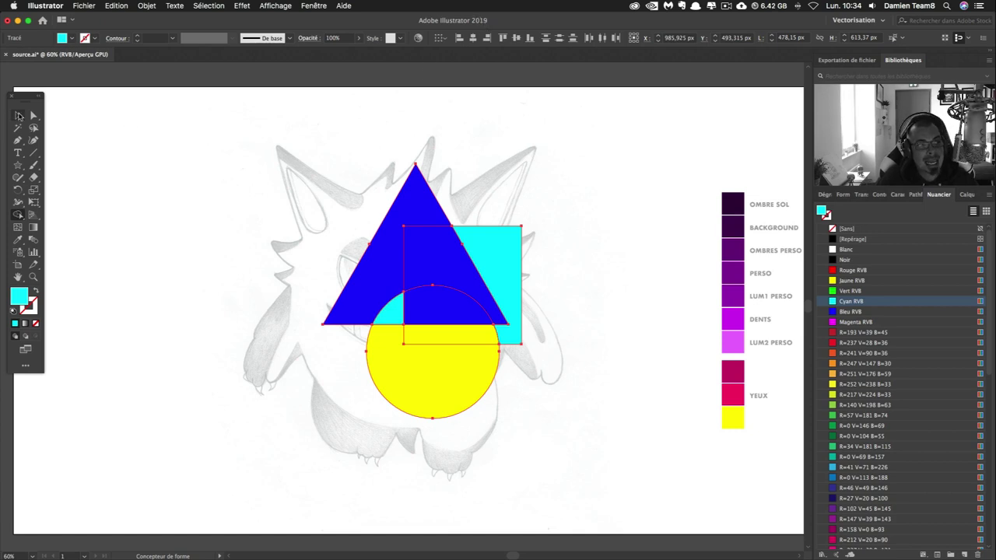
left_click(19, 115)
left_click(133, 151)
left_click(34, 115)
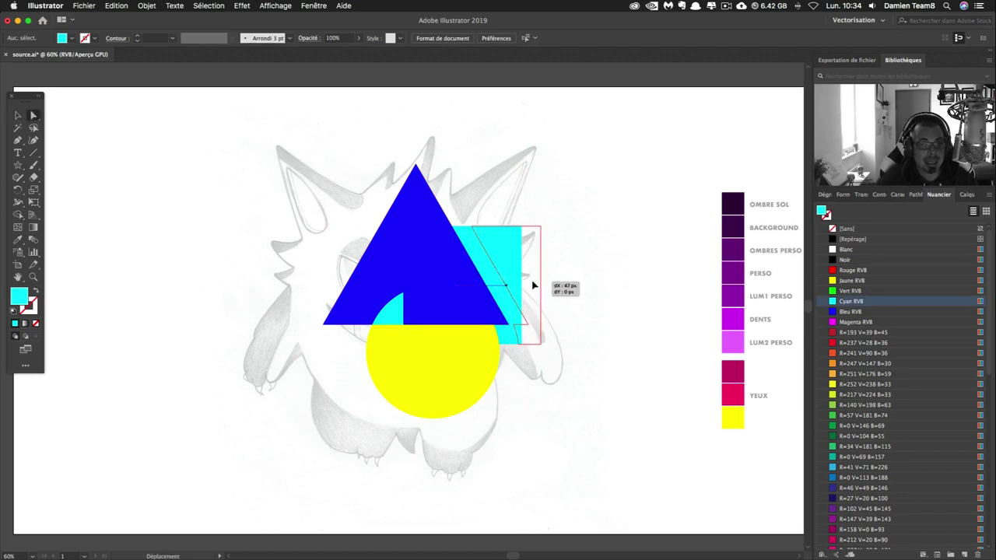
Pull the cyan, yellow, blue and red pieces apart to inspect them, then undo the moves.
left_click_drag(514, 288, 536, 287)
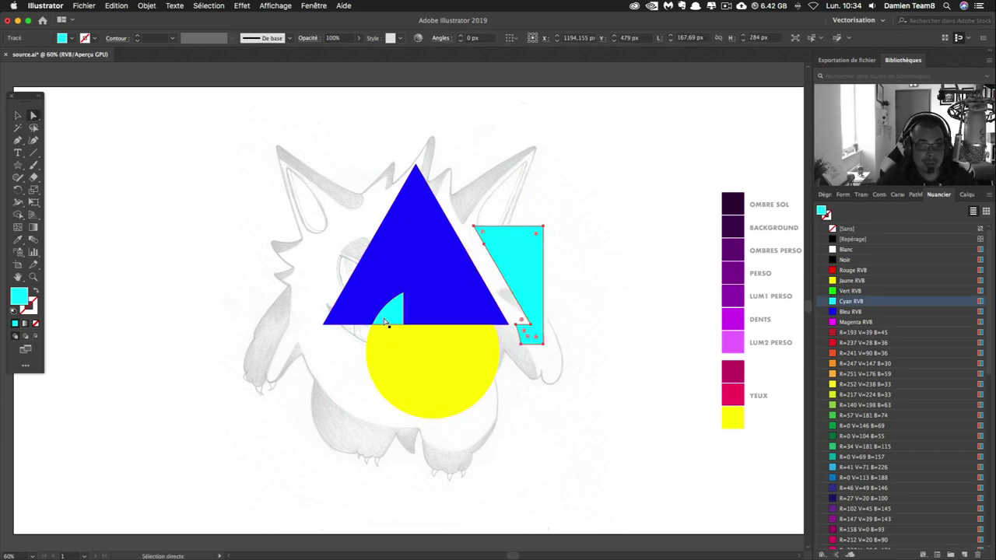
left_click_drag(391, 339, 391, 365)
left_click_drag(409, 280, 384, 247)
left_click_drag(466, 314, 518, 300)
key("ctrl+z")
key("ctrl+z")
key("a")
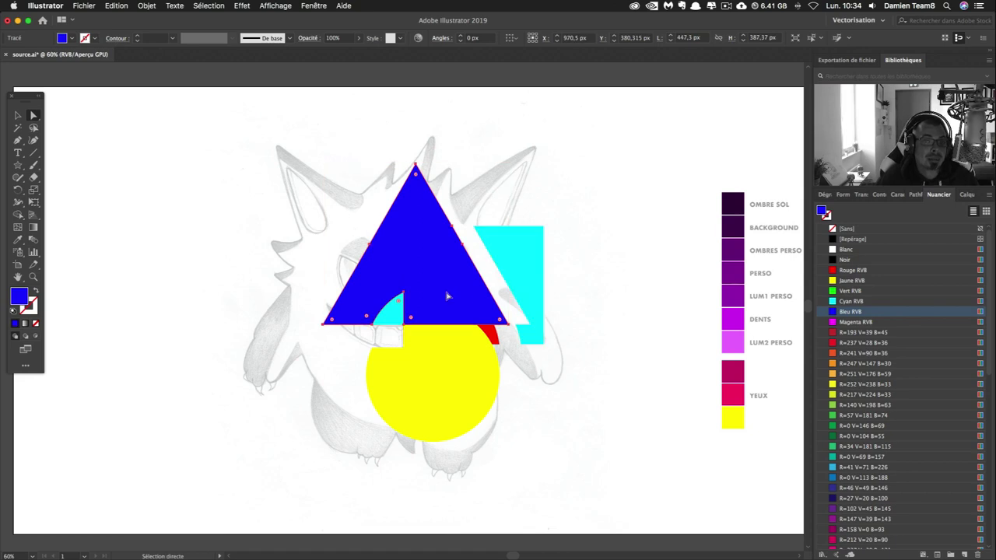
left_click_drag(445, 289, 381, 299)
key("ctrl+z")
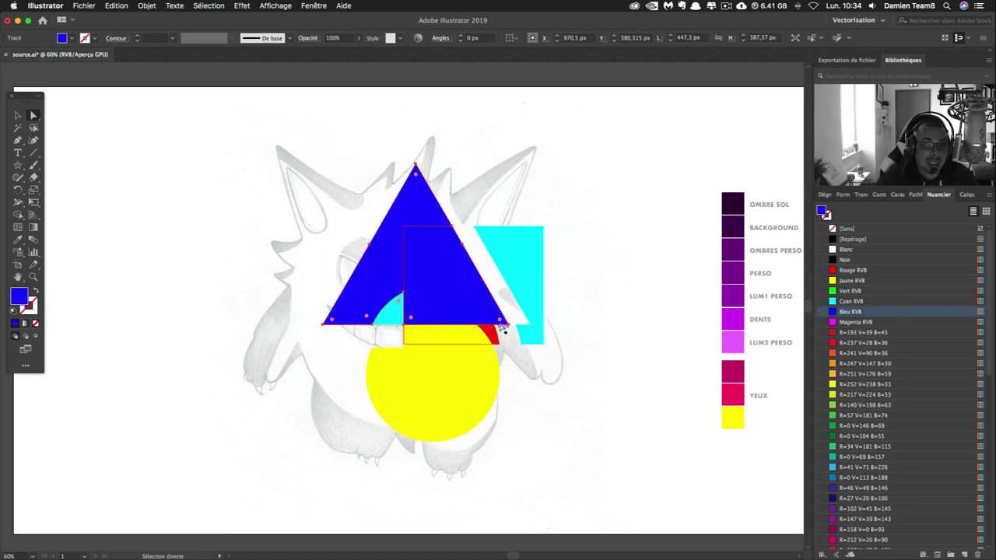
key("ctrl+z")
key("ctrl+z")
key("ctrl+z")
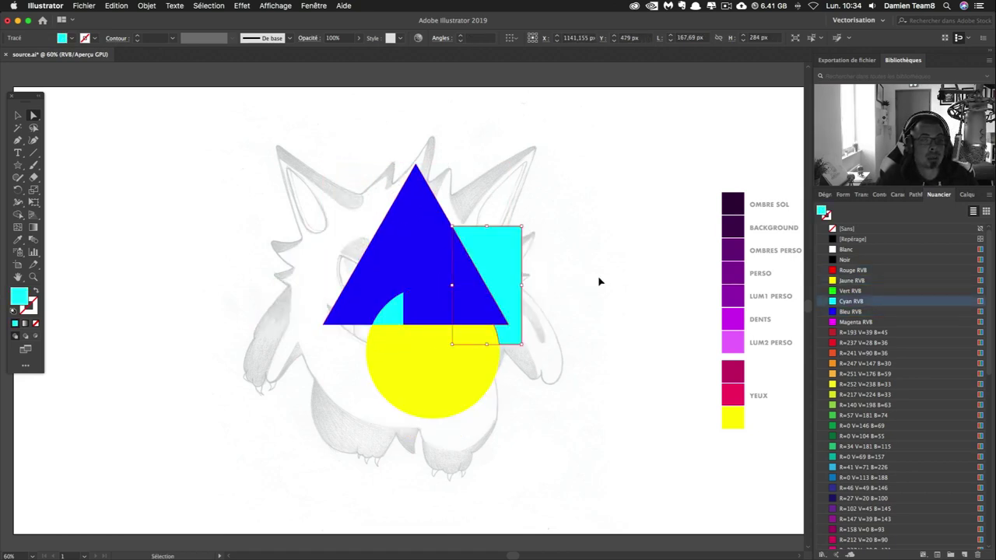
left_click(598, 276)
Reselect the triangle, rectangle and circle and switch between Shape Builder and Direct Selection.
key("v")
left_click_drag(209, 159, 499, 412)
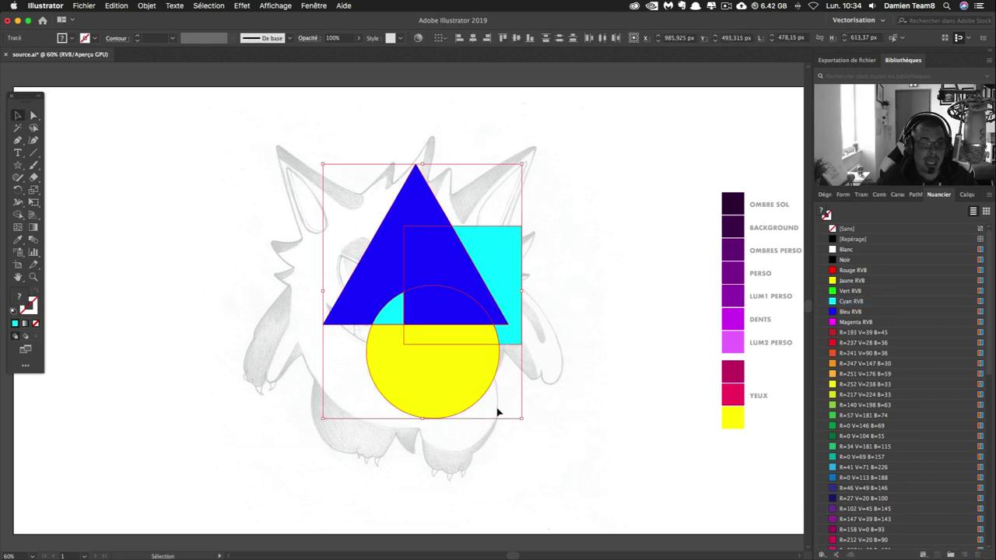
left_click(18, 214)
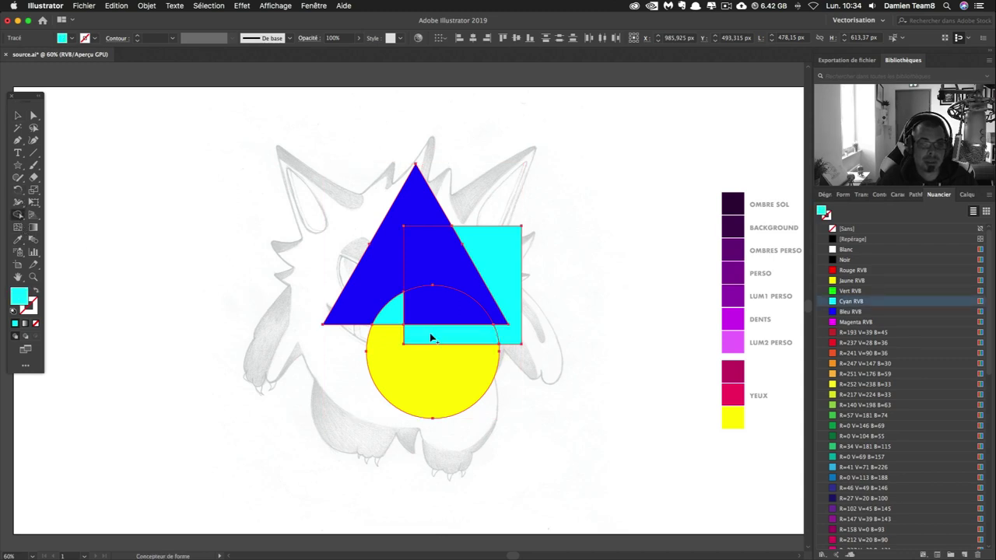
left_click(33, 115)
left_click(148, 220)
Drag the cyan strip, triangle and yellow pieces out again, then undo back to the original shapes.
left_click_drag(465, 341, 564, 376)
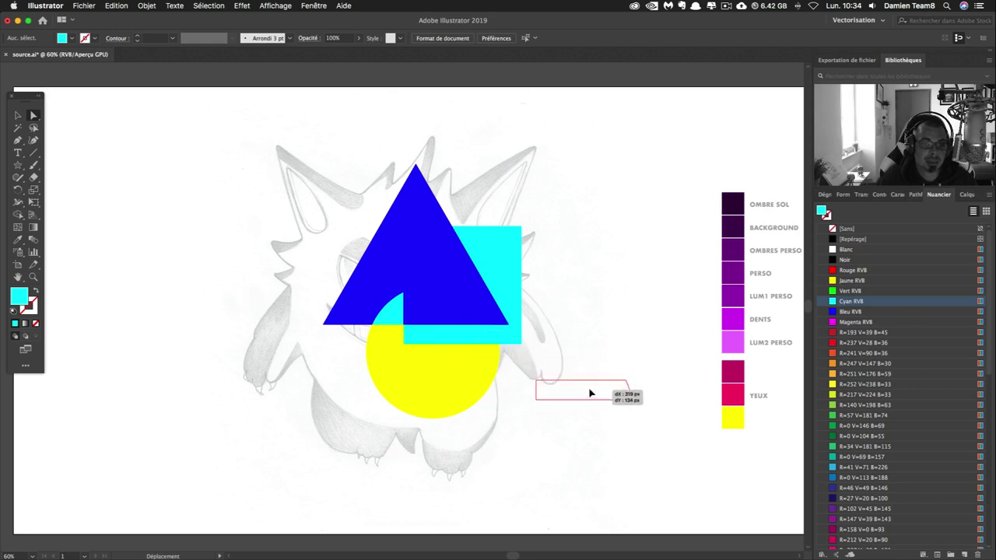
left_click(578, 346)
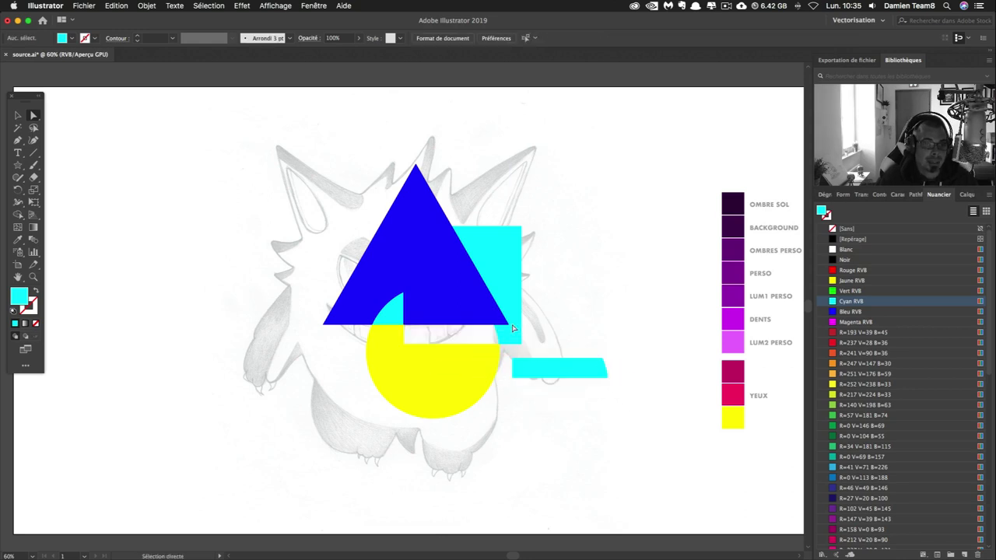
left_click_drag(403, 263, 267, 244)
mouse_move(447, 299)
left_mouse_down()
mouse_move(302, 330)
mouse_move(260, 302)
left_mouse_up()
left_click_drag(426, 361, 194, 336)
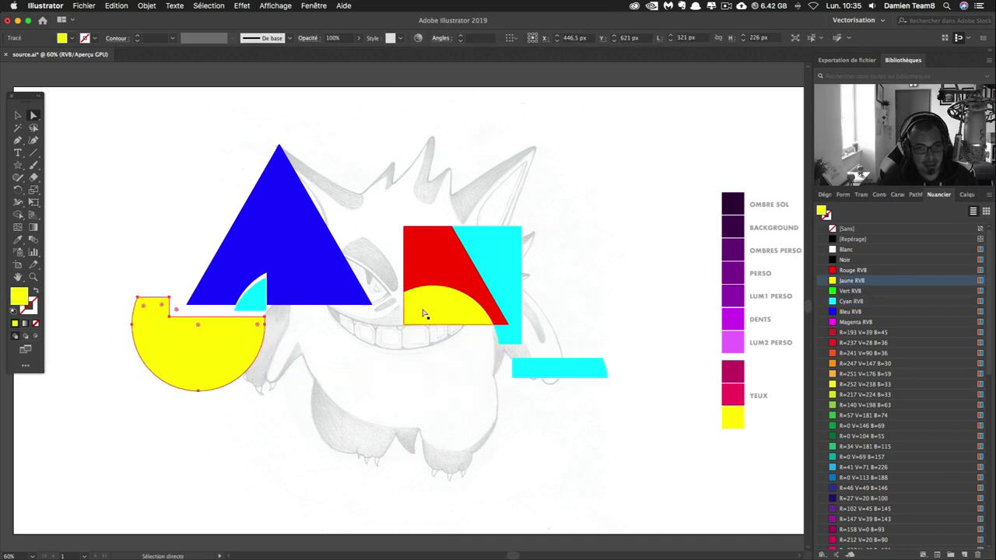
left_click_drag(423, 311, 273, 344)
key("ctrl+z")
key("ctrl+z")
key("ctrl+z")
key("ctrl+z")
key("ctrl+z")
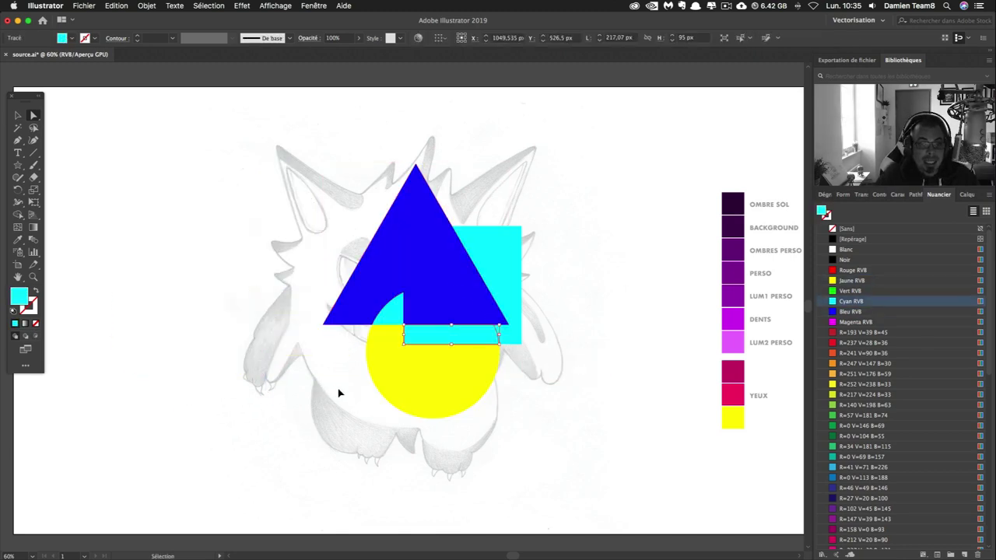
key("ctrl+z")
key("ctrl+z")
left_click(618, 387)
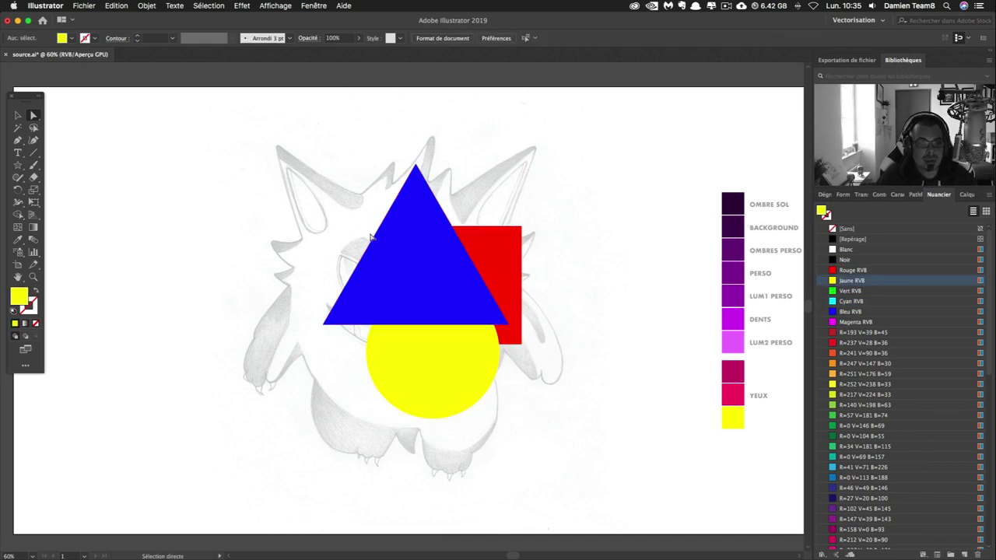
left_click_drag(318, 186, 399, 312)
Select the three shapes and try merging the square with its triangle overlap, then undo.
left_click_drag(551, 428, 554, 429)
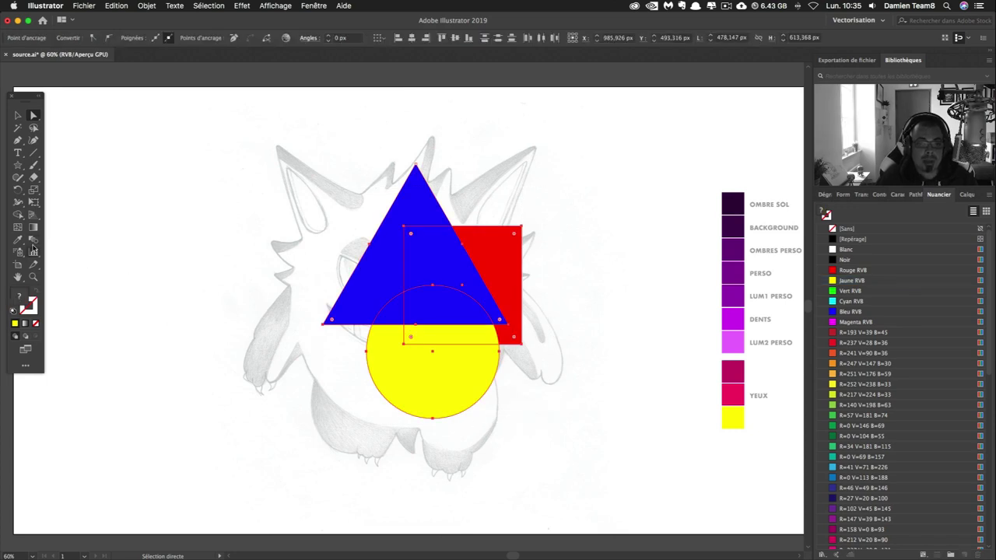
left_click(20, 217)
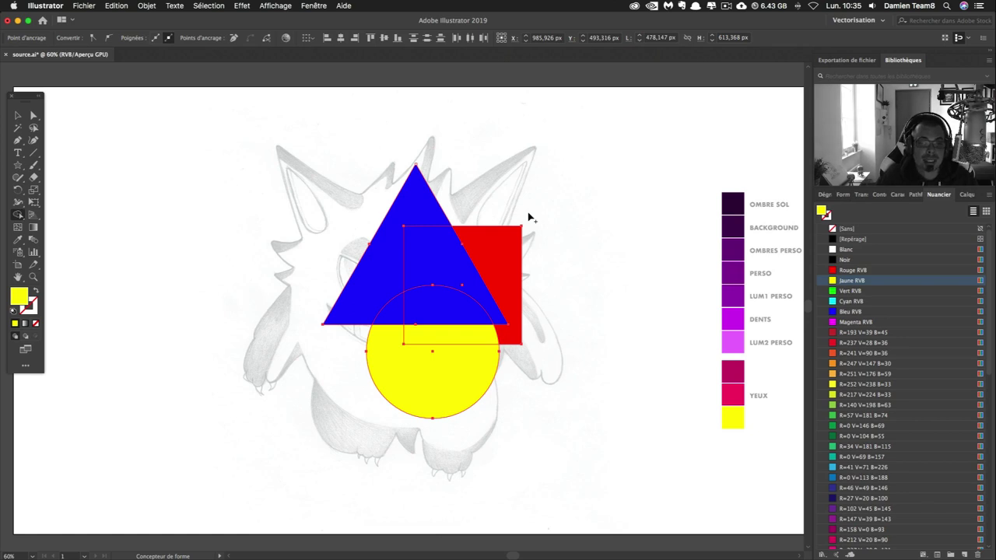
left_click_drag(490, 246, 452, 249)
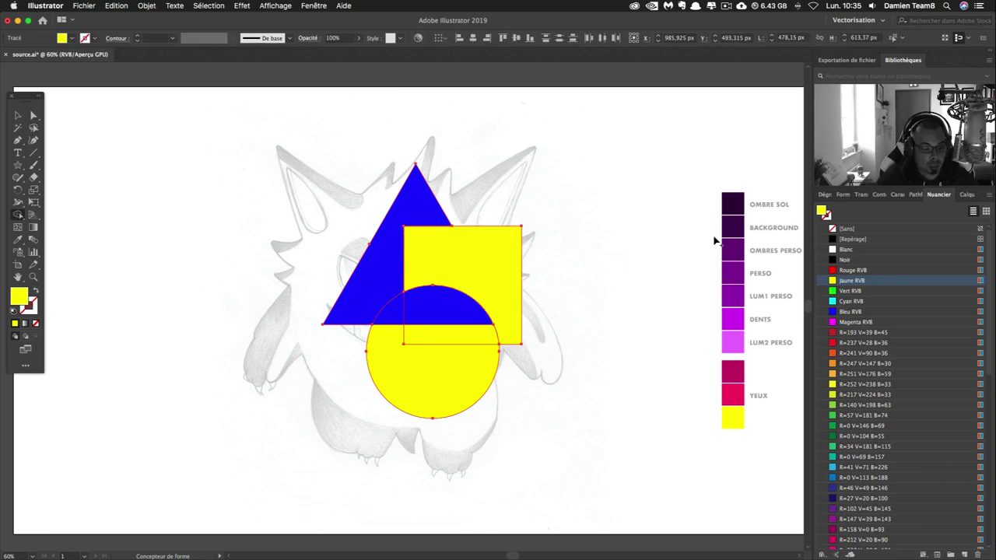
key("ctrl+z")
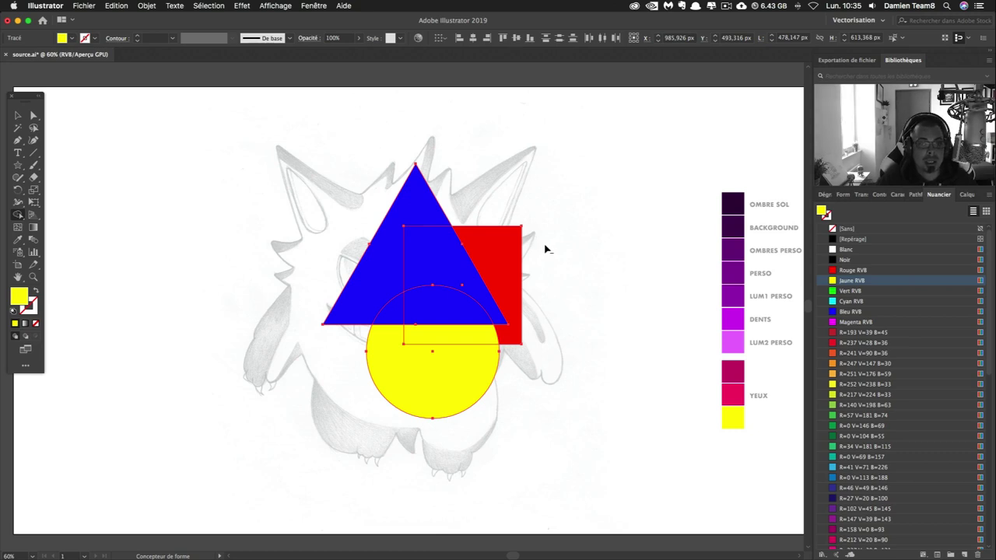
Carve the shapes: delete the square's outer area and overlaps, fill the triangle gap blue, trim the circle.
left_click(514, 257, "alt")
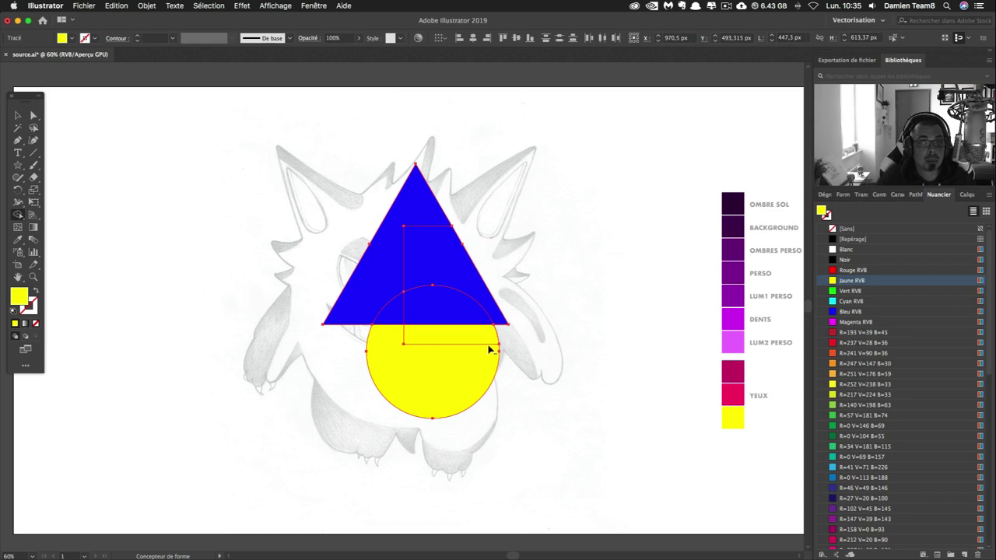
left_click_drag(458, 329, 585, 275)
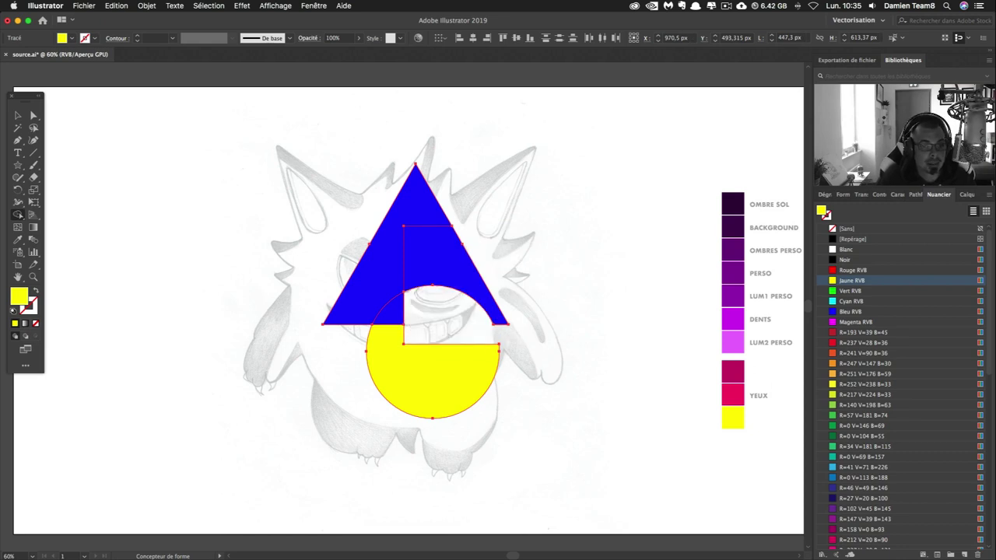
left_click(420, 318)
left_click(439, 317, "alt")
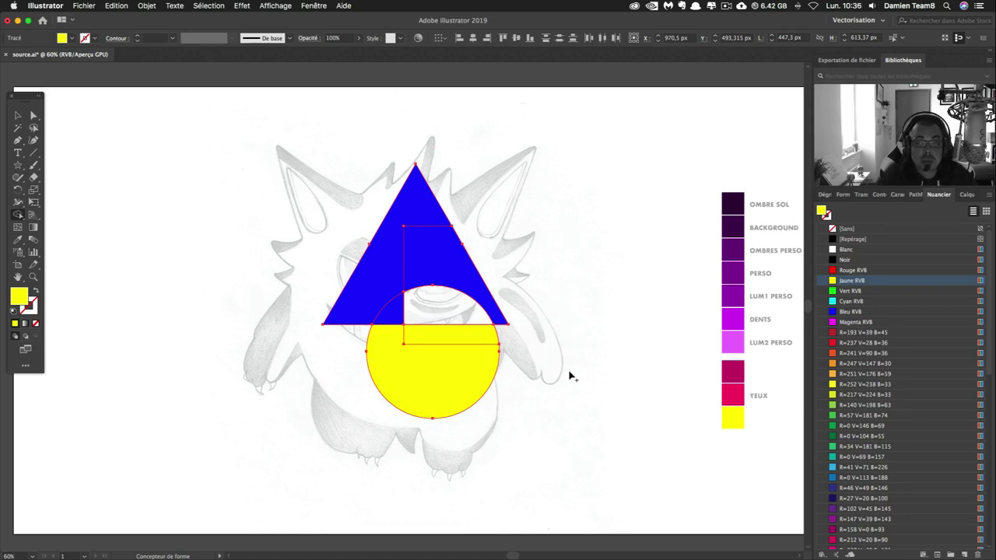
left_click(451, 389, "alt")
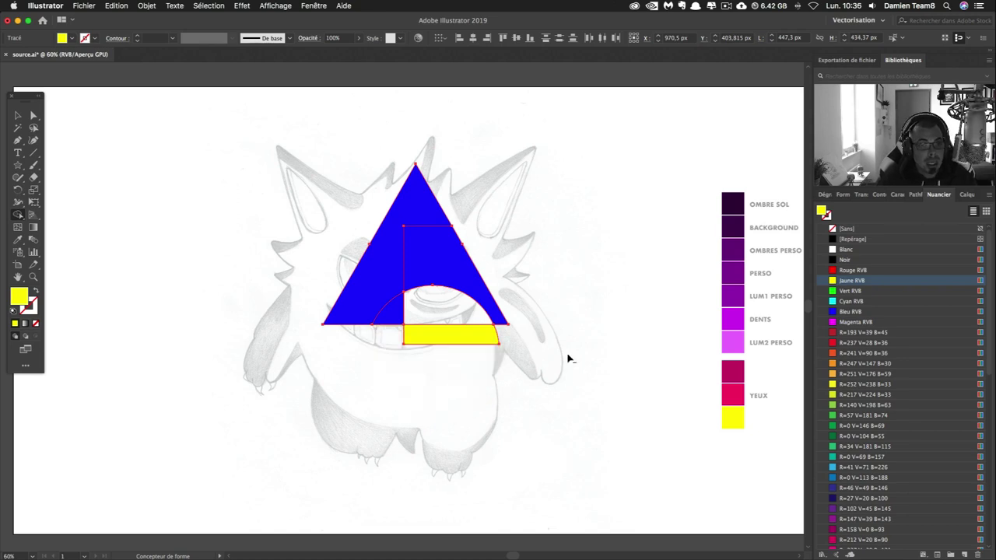
Drag the blue, red and yellow pieces apart, then select and delete all practice shapes.
key("v")
left_click(167, 171)
left_click_drag(432, 259, 340, 241)
left_click_drag(441, 249, 453, 200)
left_click_drag(389, 323, 325, 306)
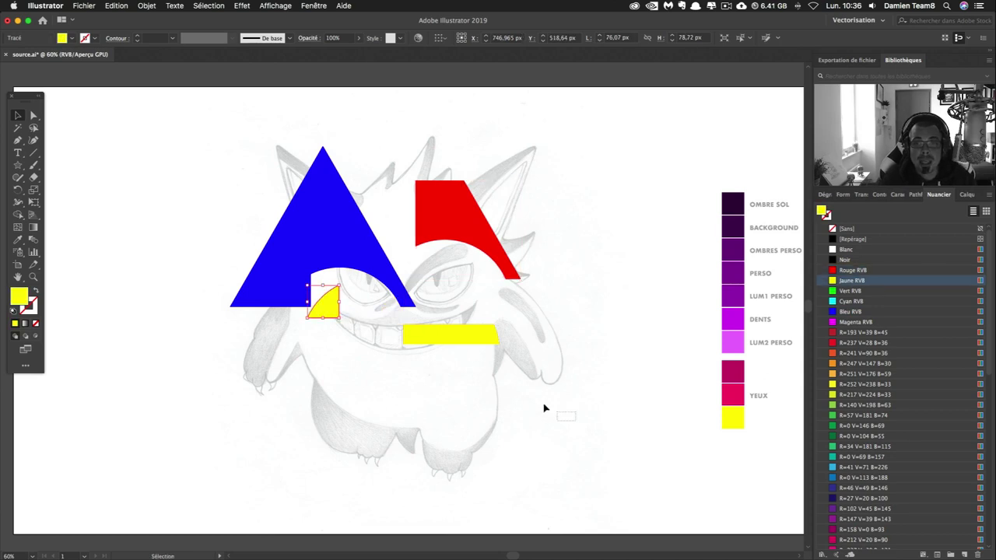
left_click_drag(545, 408, 222, 137)
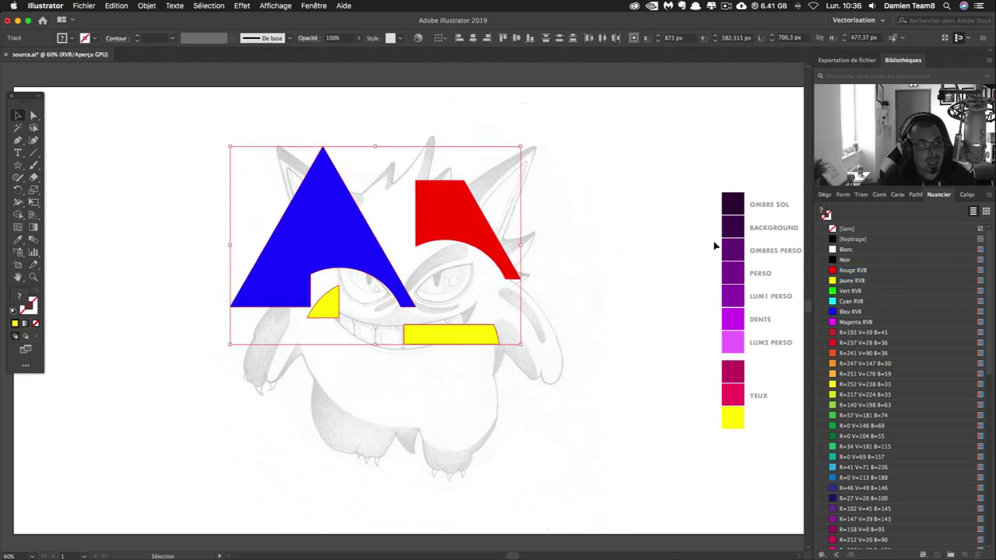
key("Delete")
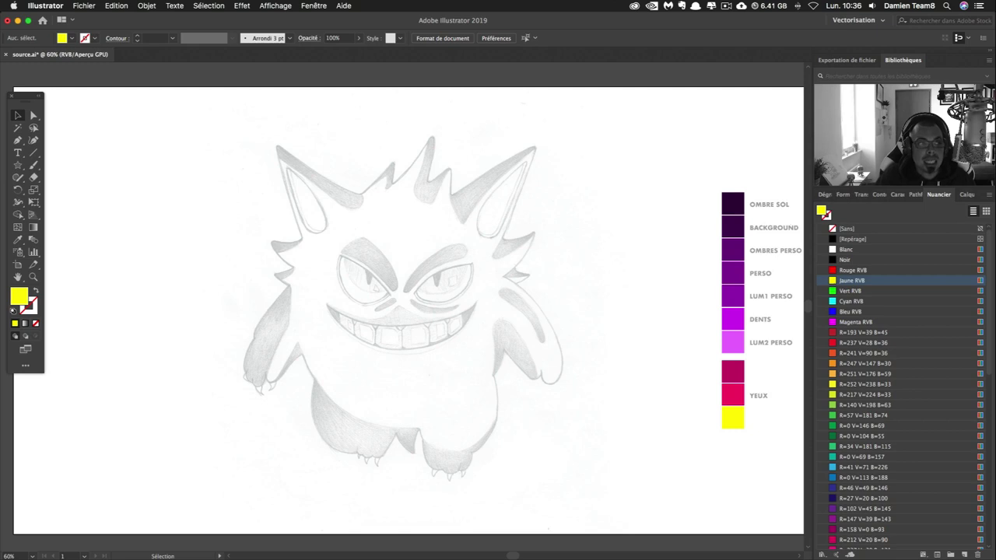
Draw a circle over Gengar's belly and reshape it to 236×258 px.
left_click(968, 195)
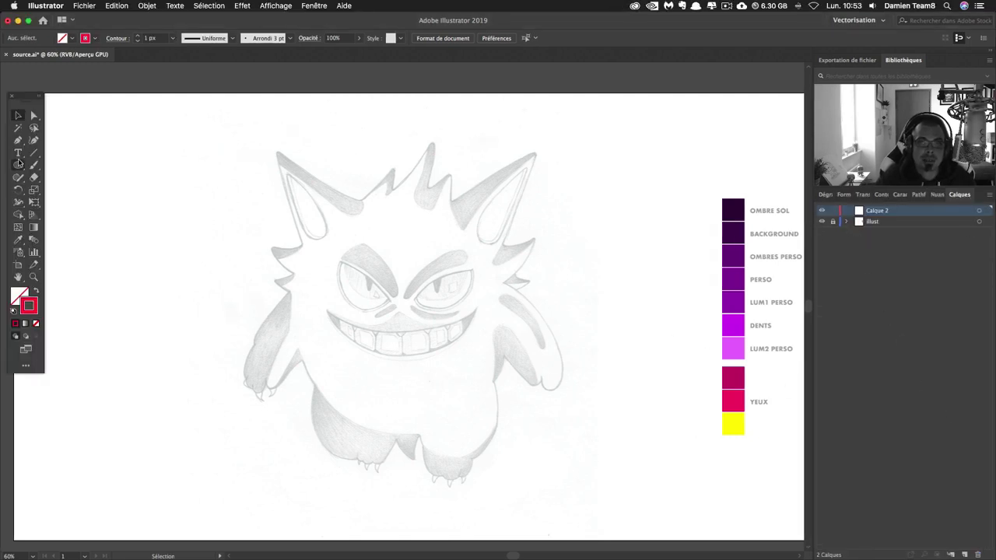
left_click(19, 164)
left_click_drag(316, 359, 419, 461)
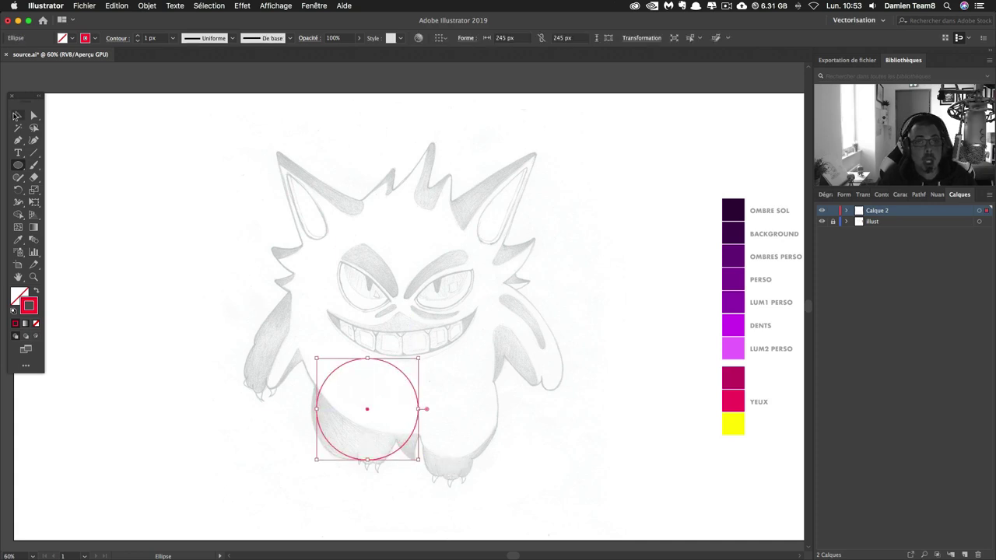
left_click(16, 116)
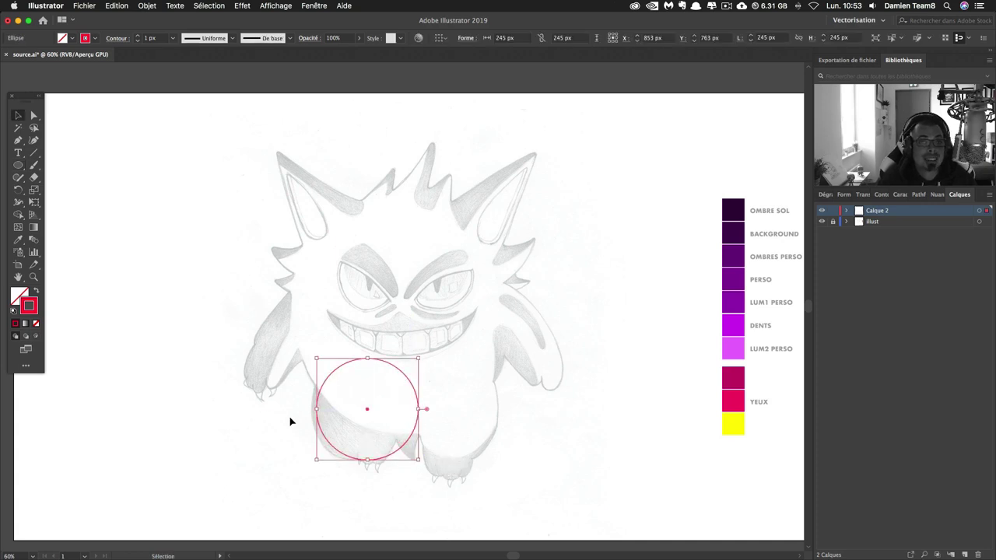
mouse_move(320, 411)
left_mouse_down()
mouse_move(392, 454)
mouse_move(355, 397)
mouse_move(377, 461)
mouse_move(387, 445)
mouse_move(469, 493)
left_mouse_up()
Stretch and tilt small ellipses over Gengar's feet, adding a tall ellipse over the right foot.
left_click(394, 460)
left_click(389, 451)
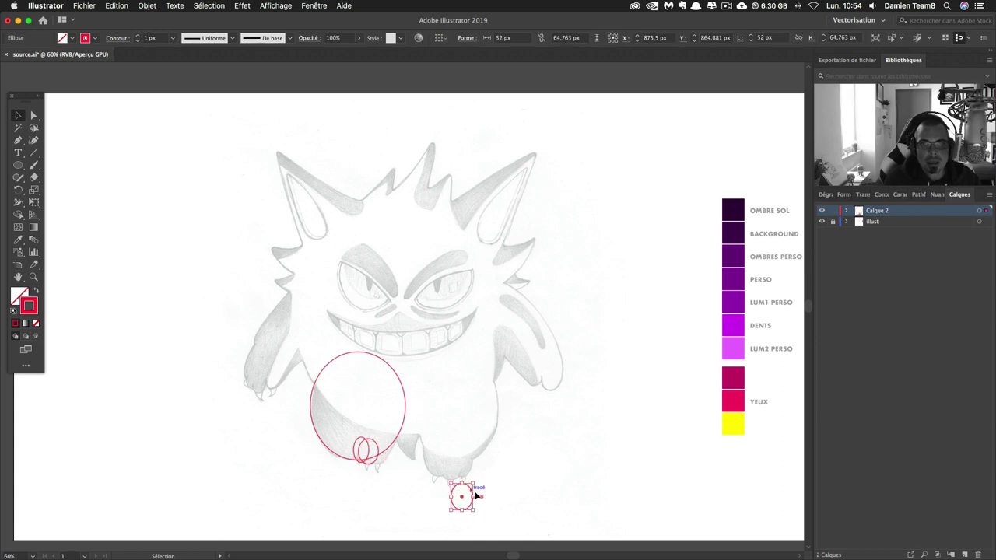
mouse_move(403, 472)
left_mouse_down()
mouse_move(412, 424)
mouse_move(452, 485)
mouse_move(470, 459)
mouse_move(482, 473)
mouse_move(506, 463)
left_mouse_up()
left_click(435, 474)
left_click(445, 478)
left_click(458, 473)
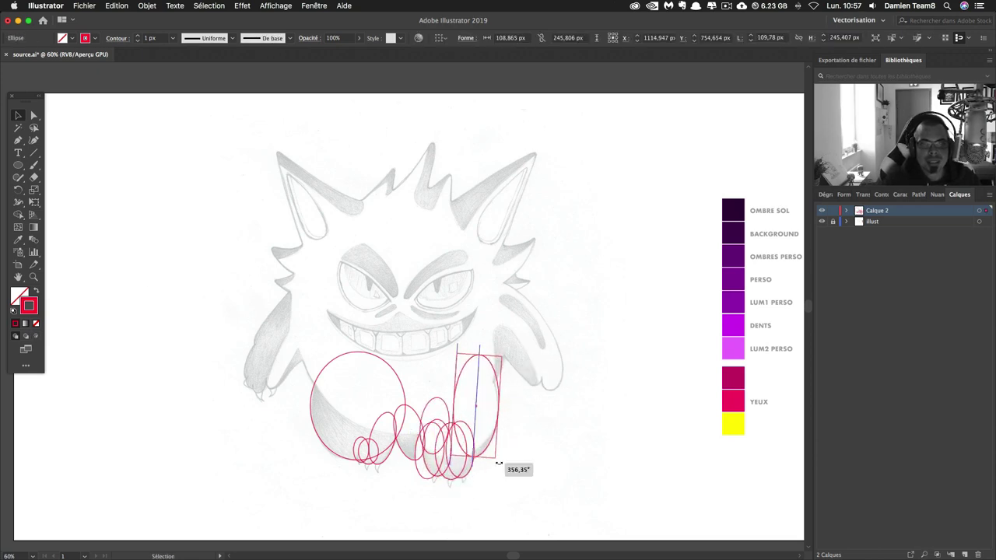
left_click(534, 452)
Copy the large circle up onto the face, then marquee-select all the outline ellipses.
left_click_drag(323, 445, 316, 385)
left_click_drag(398, 366, 514, 370)
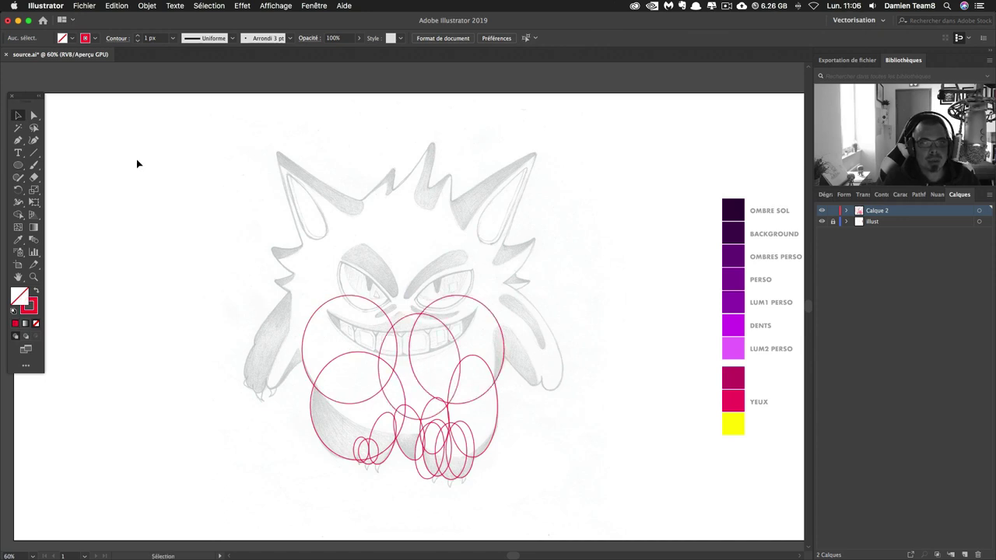
mouse_move(230, 183)
left_mouse_down()
mouse_move(283, 246)
mouse_move(629, 501)
left_mouse_up()
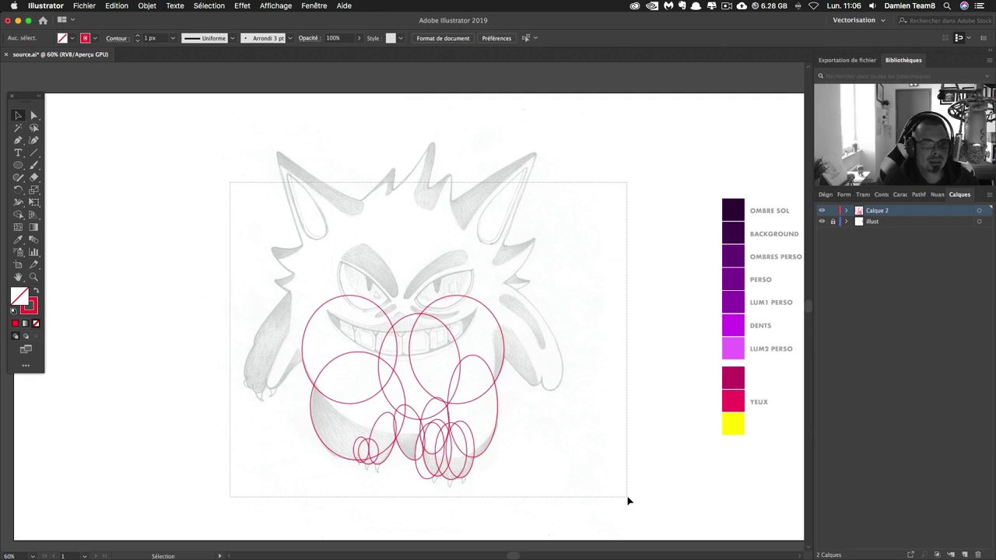
left_click_drag(628, 501, 629, 501)
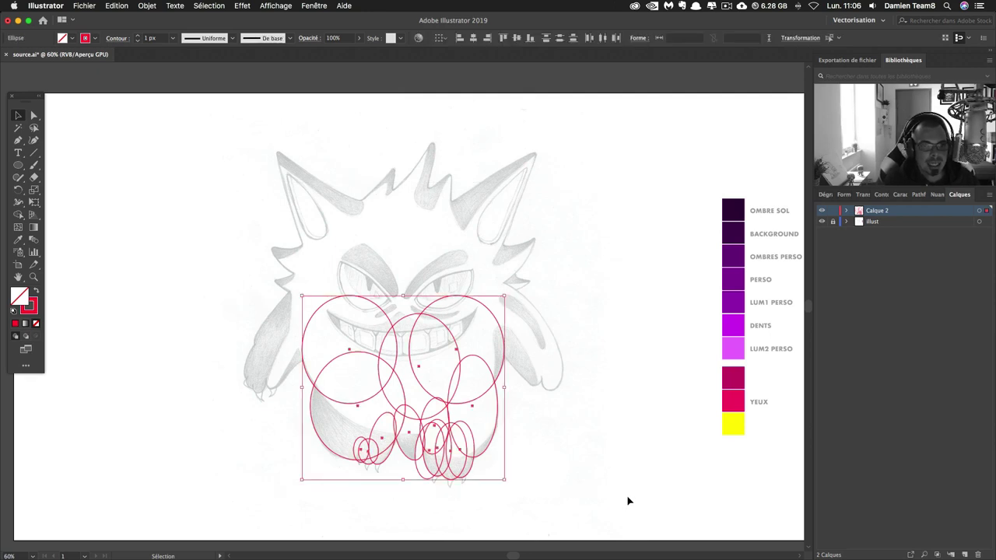
Shape-build the ellipses into one lower-body outline with feet, then stretch an ellipse over the left ear.
left_click(19, 215)
left_click_drag(347, 324, 369, 464)
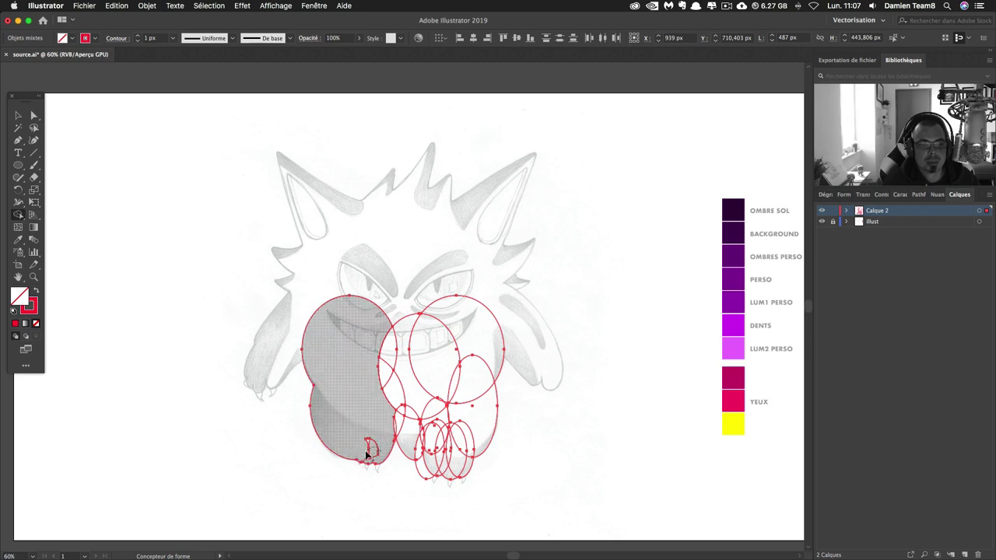
left_click(374, 459)
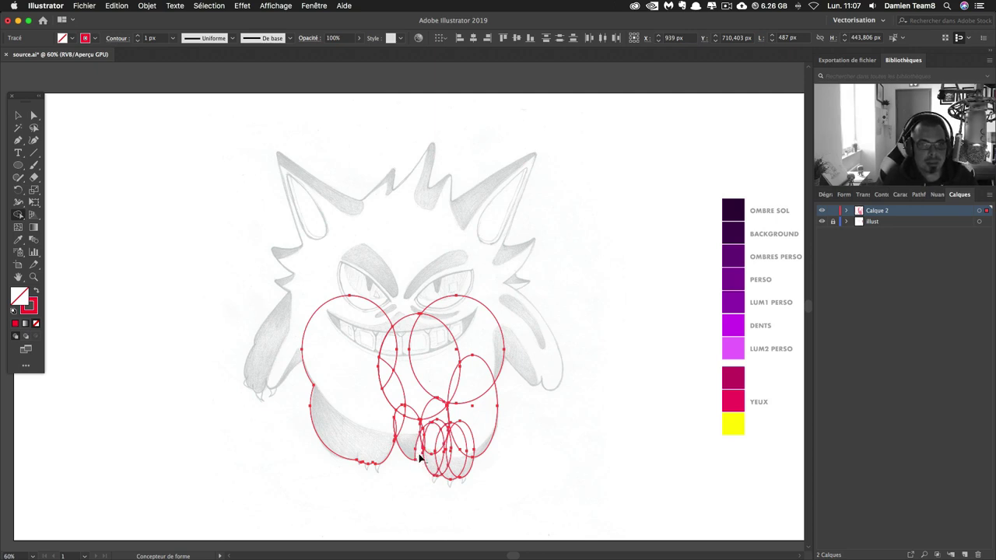
mouse_move(441, 477)
left_mouse_down()
mouse_move(465, 476)
mouse_move(407, 421)
mouse_move(425, 424)
left_mouse_up()
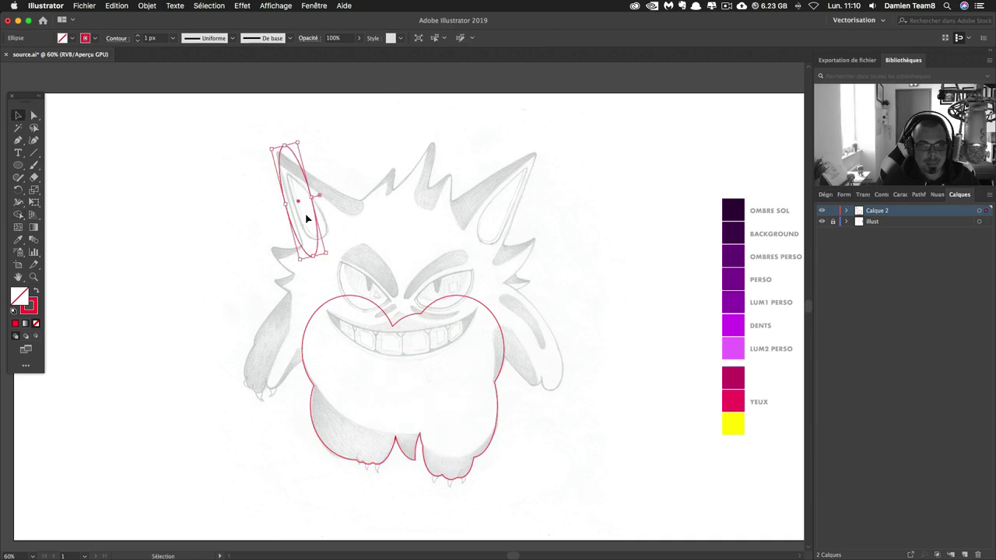
left_click_drag(307, 219, 332, 246)
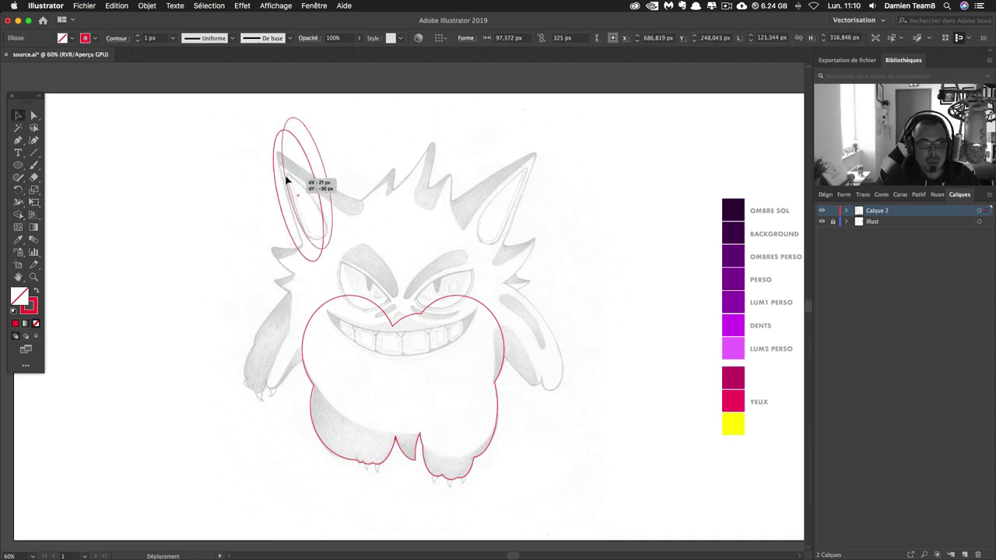
Draw a thin ellipse along the left ear and duplicate it diagonally across the ear top.
left_click_drag(278, 136, 290, 126)
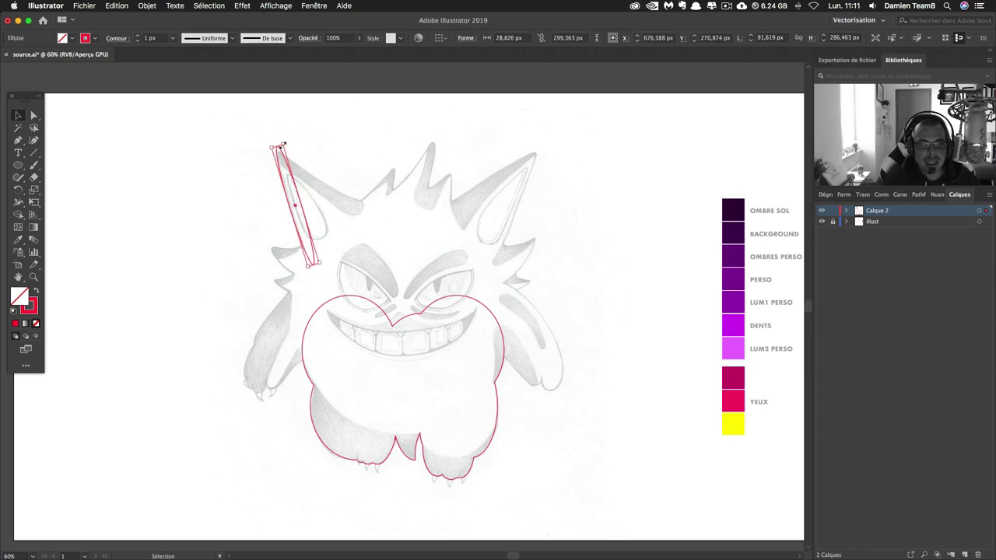
left_click_drag(337, 252, 345, 205)
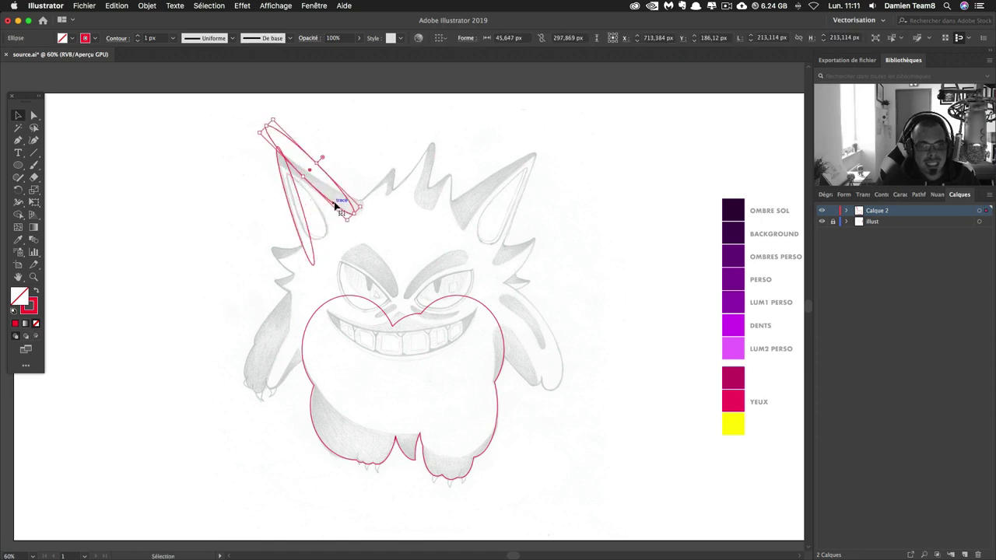
key("ctrl+z")
key("ctrl+z")
key("ctrl+z")
mouse_move(277, 134)
left_mouse_down()
mouse_move(294, 224)
mouse_move(314, 240)
left_mouse_up()
key("v")
mouse_move(302, 195)
left_mouse_down()
mouse_move(343, 194)
mouse_move(363, 207)
left_mouse_up()
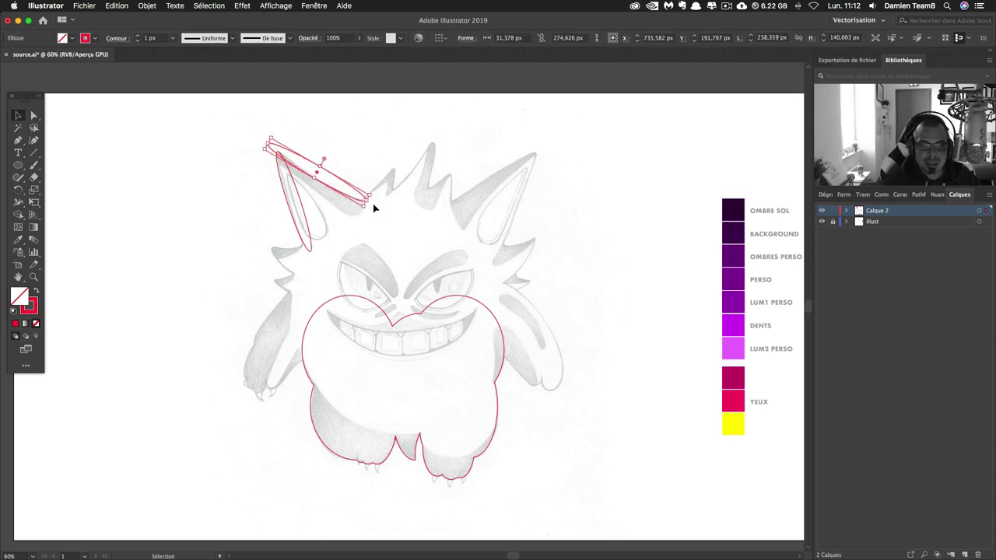
left_click(292, 158)
Add a circle over the left ear, rotating and resizing it to about 165×120 px.
key("l")
left_click_drag(263, 201, 315, 251)
left_click(17, 115)
mouse_move(274, 225)
left_mouse_down()
mouse_move(262, 223)
mouse_move(316, 225)
left_mouse_up()
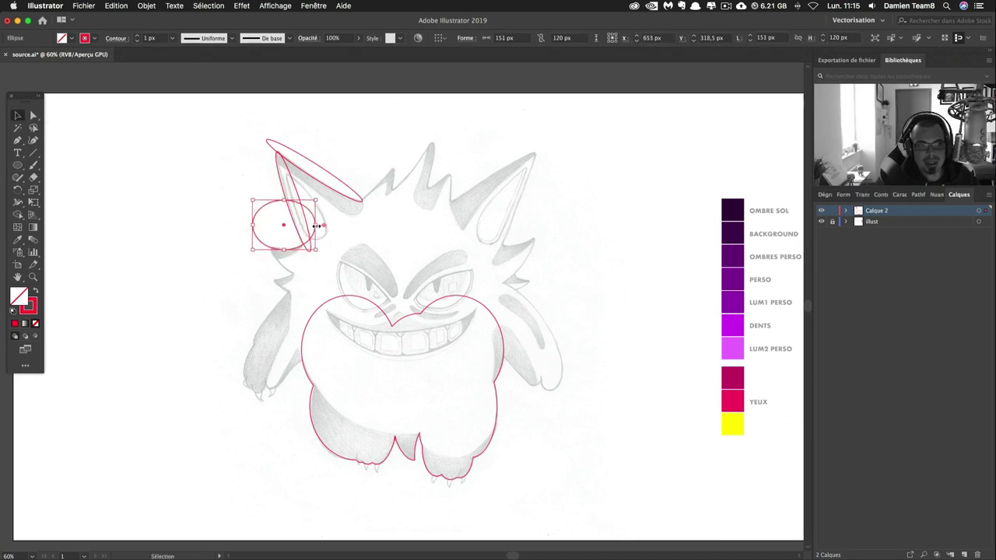
left_click(337, 249)
left_click(271, 247)
left_click_drag(267, 247, 285, 201)
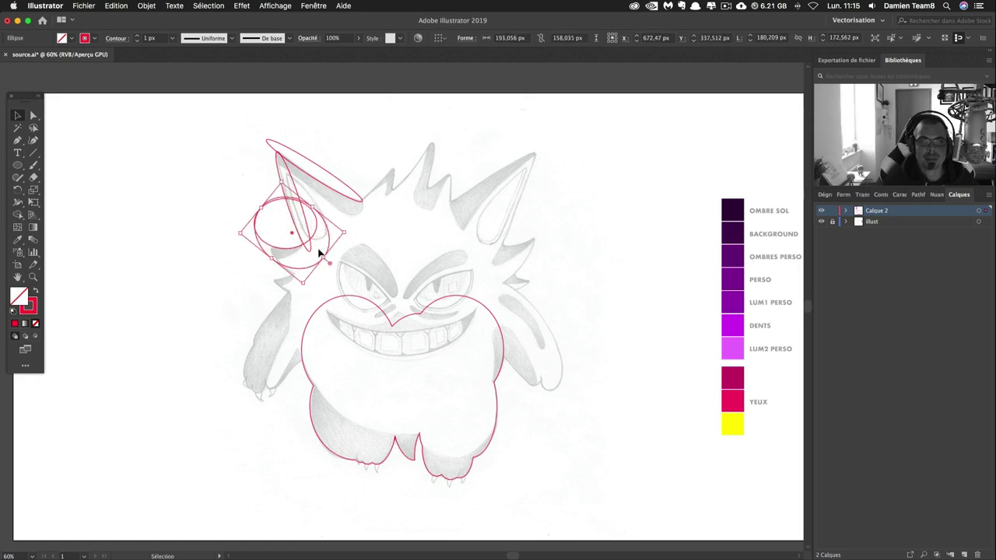
left_click_drag(285, 202, 286, 267)
key("ctrl+z")
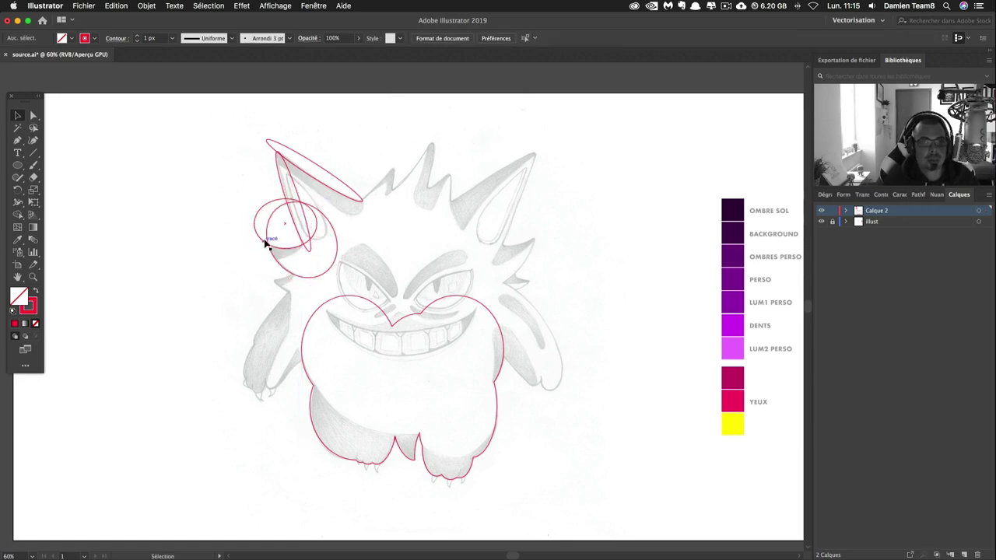
left_click_drag(257, 211, 235, 259)
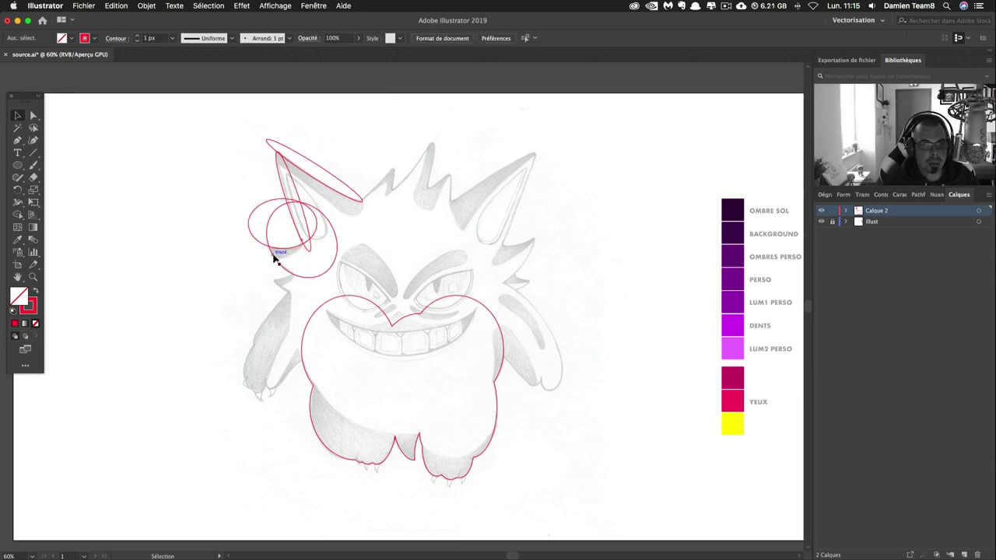
left_click(233, 292)
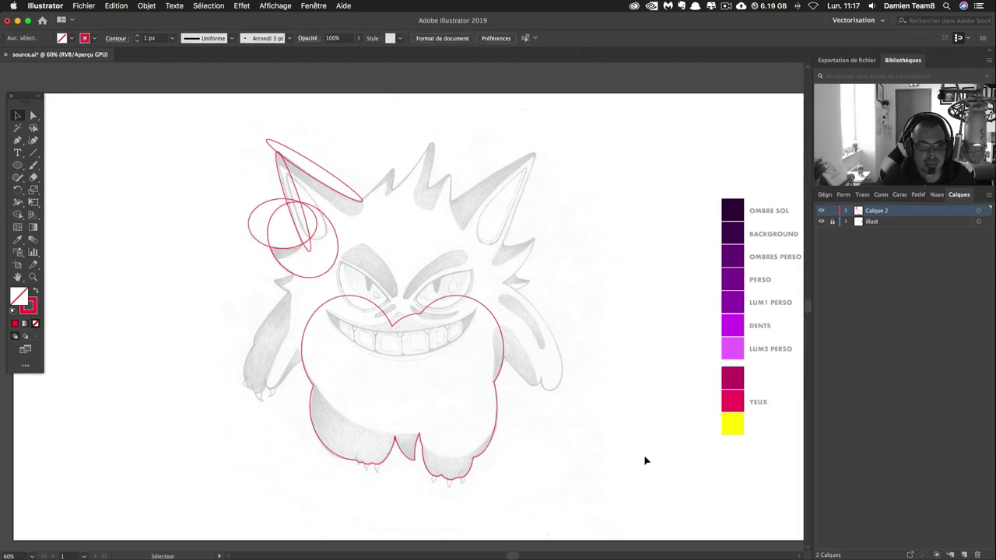
Select the three ear ellipses and Shape-Builder-subtract regions to leave a crescent ear.
scroll(281, 351, "up", 1)
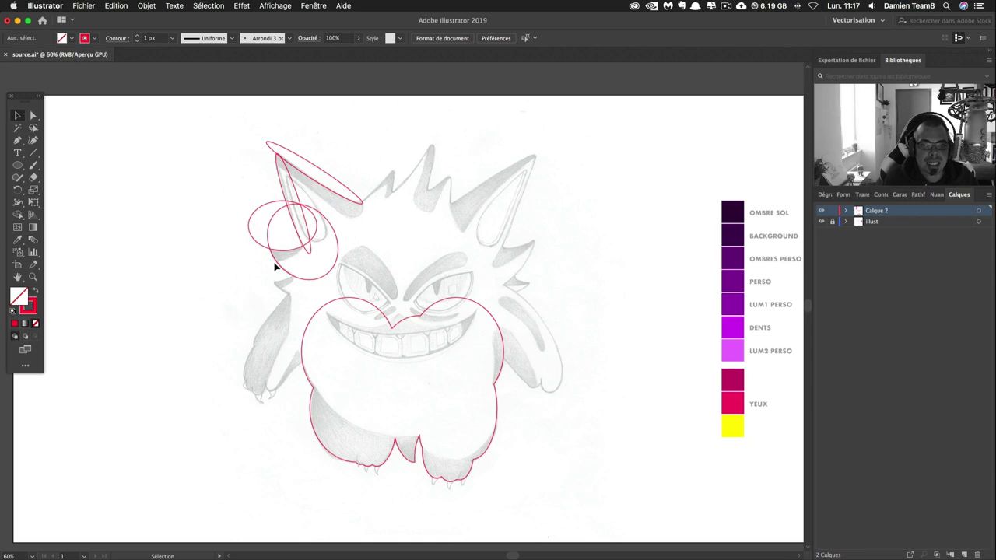
left_click_drag(199, 129, 389, 288)
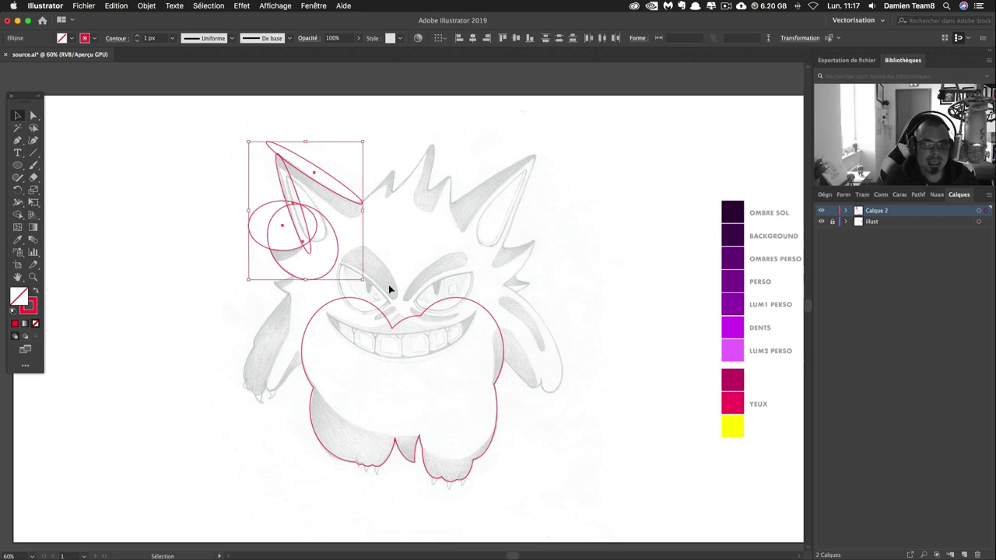
left_click(17, 216)
left_click(247, 220, "alt")
left_click(282, 235, "alt")
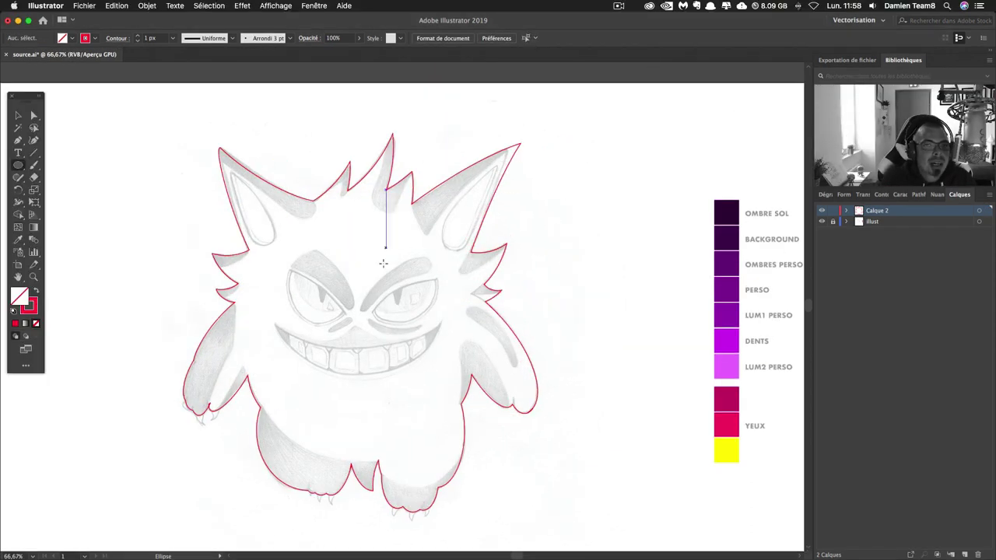
Draw an ellipse around the sketched eyes and mouth and resize it.
left_click_drag(355, 300, 448, 353)
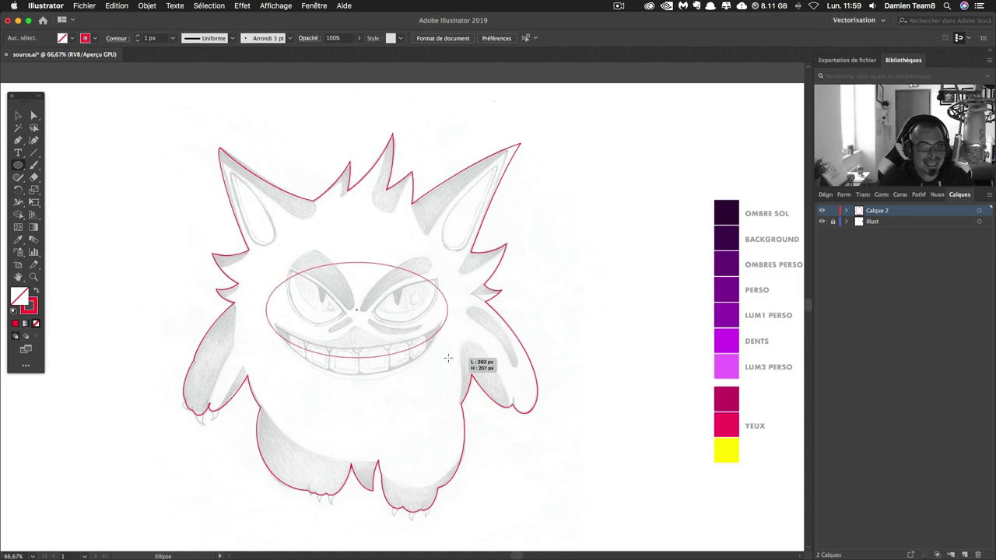
key("v")
left_click_drag(456, 306, 436, 345)
left_click(554, 312)
Duplicate the ellipse lower over the mouth and stretch it taller and slightly wider.
left_click_drag(265, 320, 274, 322)
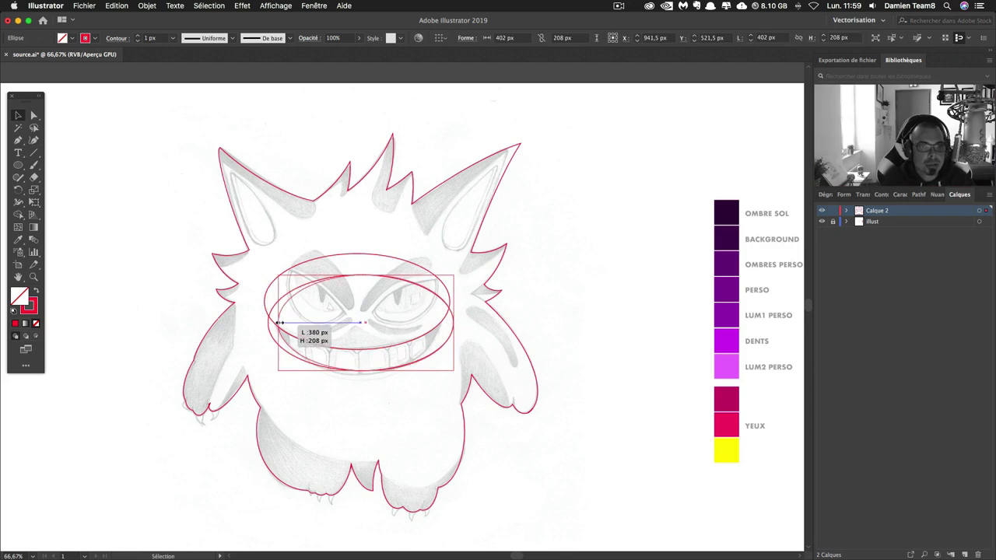
left_click_drag(456, 319, 440, 327)
left_click_drag(357, 371, 361, 375)
left_click_drag(357, 274, 360, 267)
left_click_drag(440, 375, 442, 372)
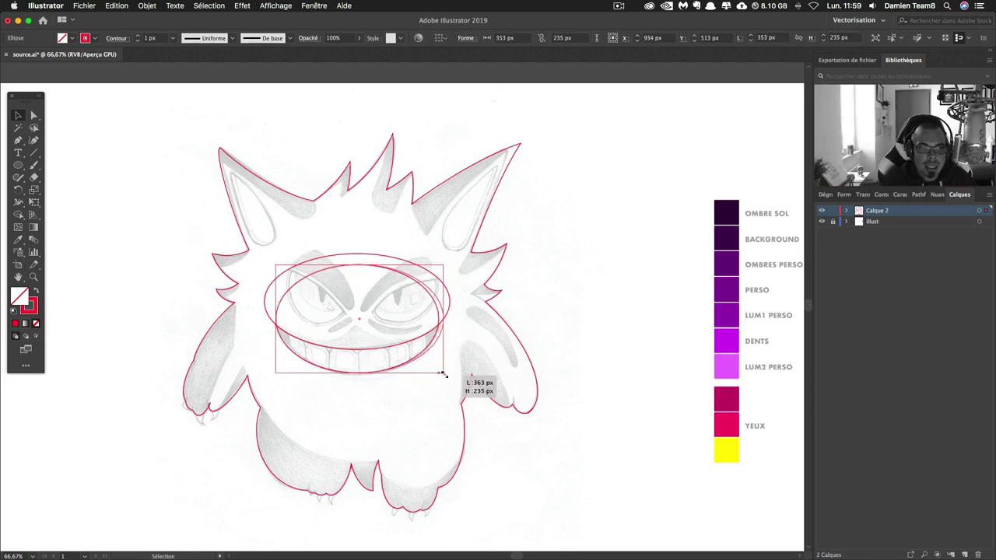
left_click_drag(359, 372, 358, 373)
Remove the top overlap with Shape Builder to leave the crescent mouth, then paste the teeth bars.
left_click(504, 361)
key("super+a")
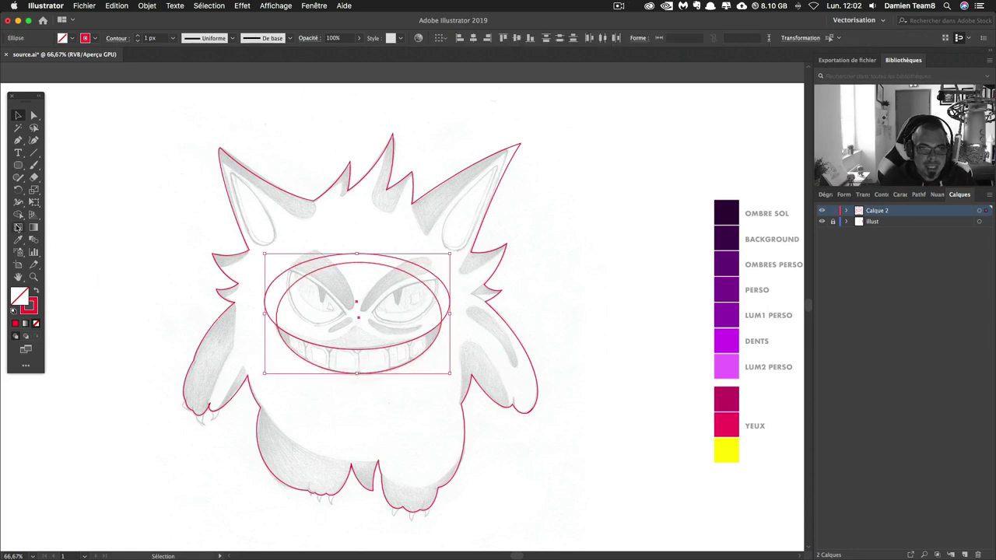
left_click(18, 227)
left_click_drag(341, 257, 351, 300)
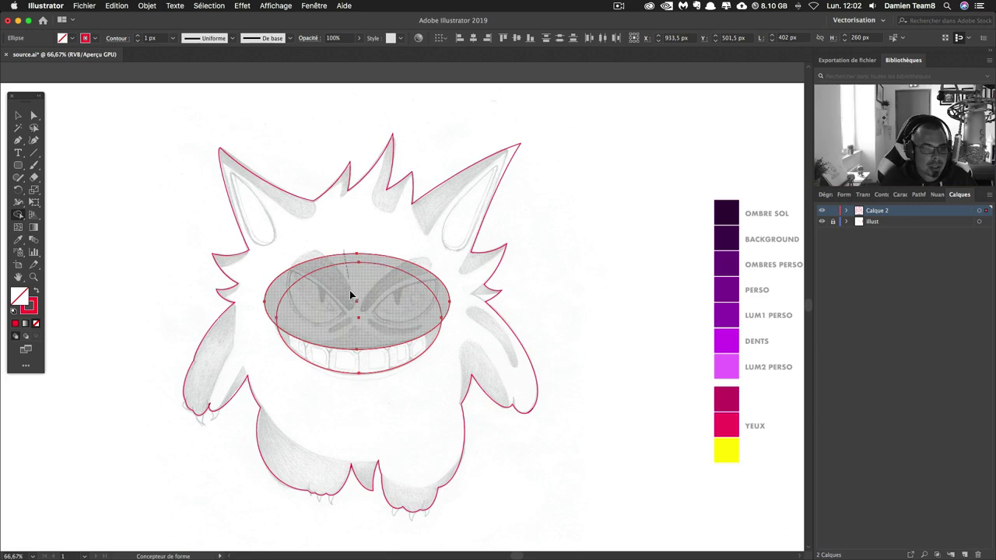
left_click(19, 116)
left_click(429, 209)
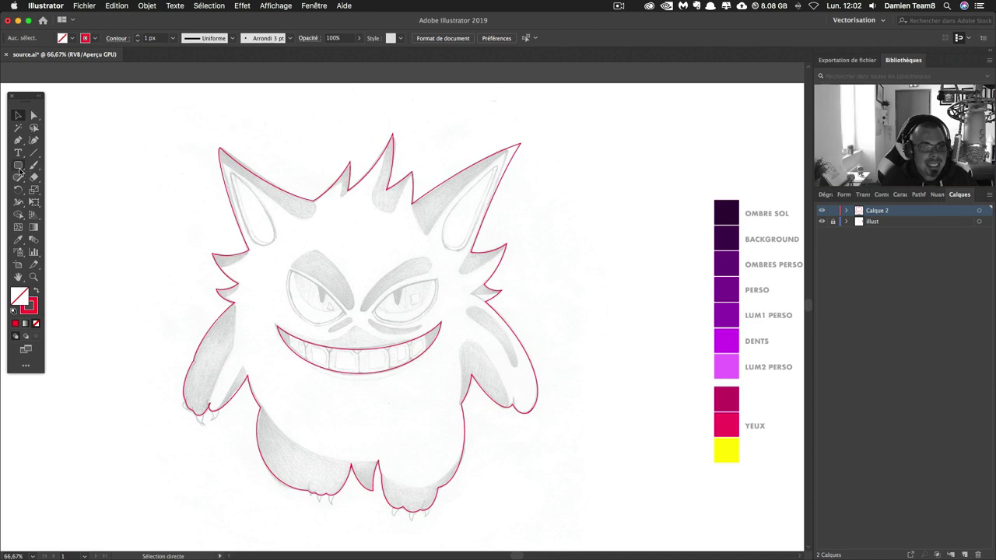
key("ctrl+v")
Move the teeth bars onto the mouth and make them red with no outline.
left_click_drag(377, 323, 333, 358)
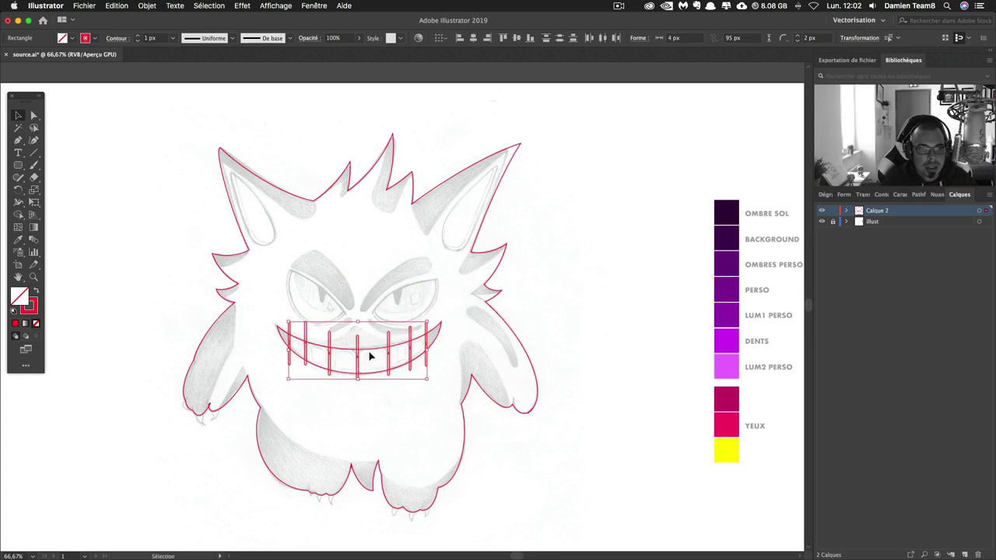
left_click(38, 291)
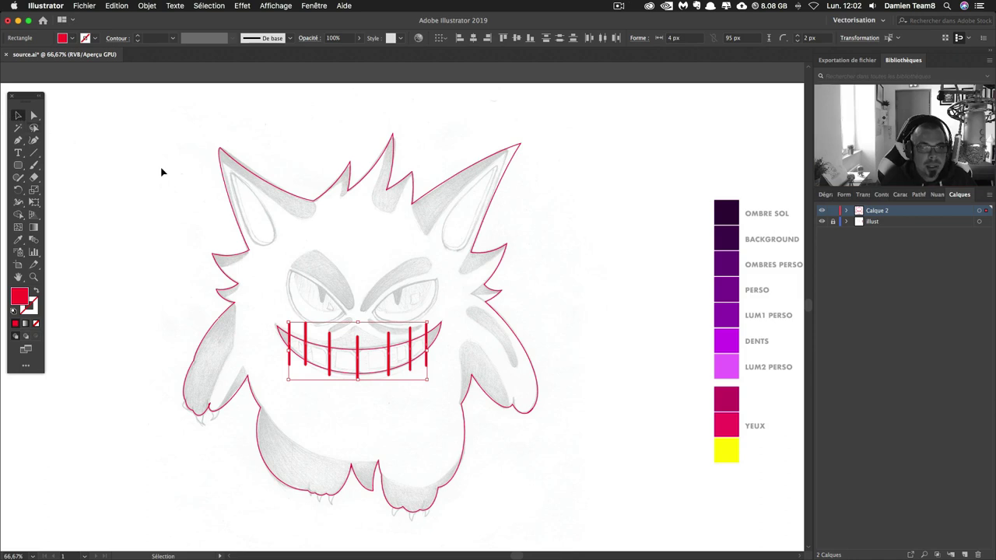
left_click(215, 207)
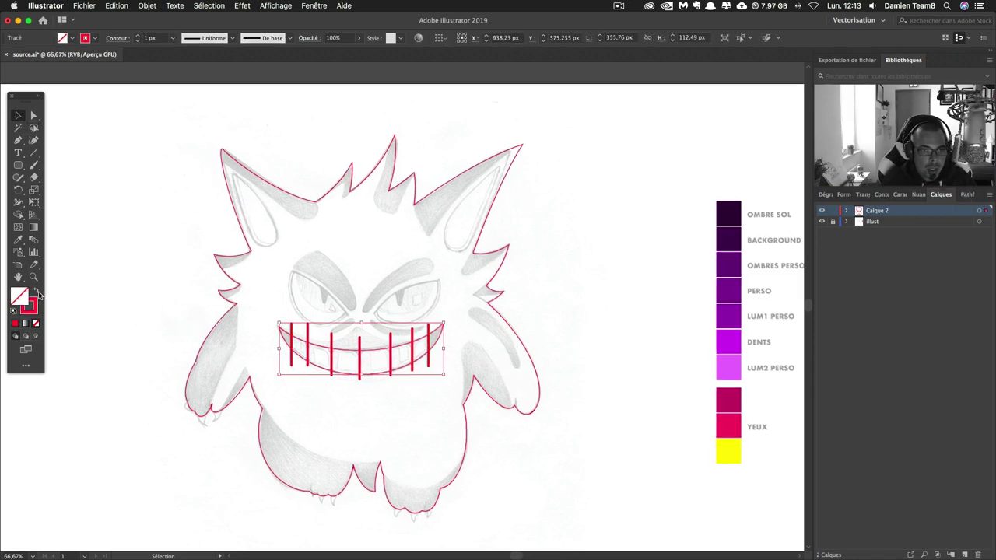
Fill the mouth a darker red, then select mouth and teeth and show Pathfinder.
left_click(37, 293)
double_click(18, 296)
left_click(739, 171)
key("Return")
left_click(284, 314)
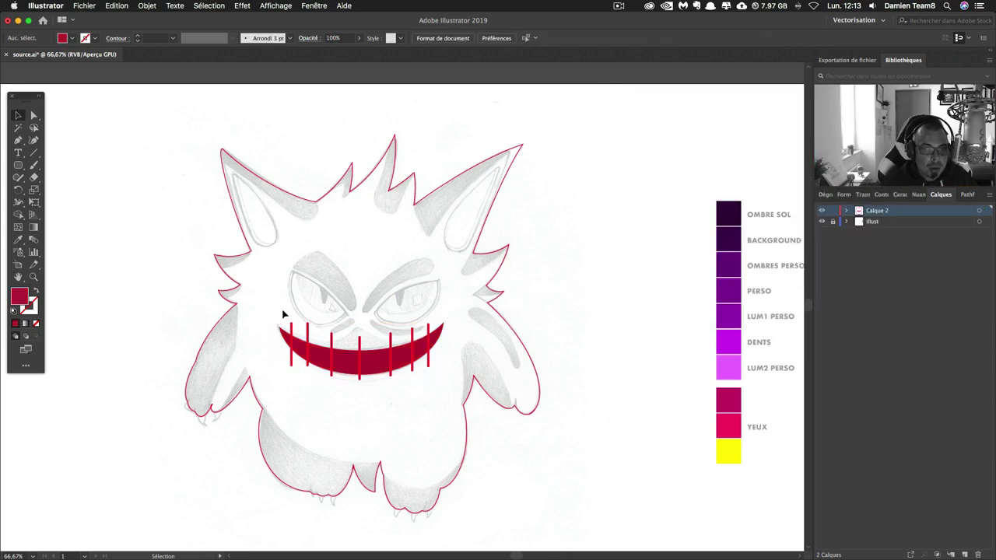
left_click(411, 376)
mouse_move(968, 195)
left_mouse_down()
mouse_move(708, 128)
mouse_move(717, 119)
left_mouse_up()
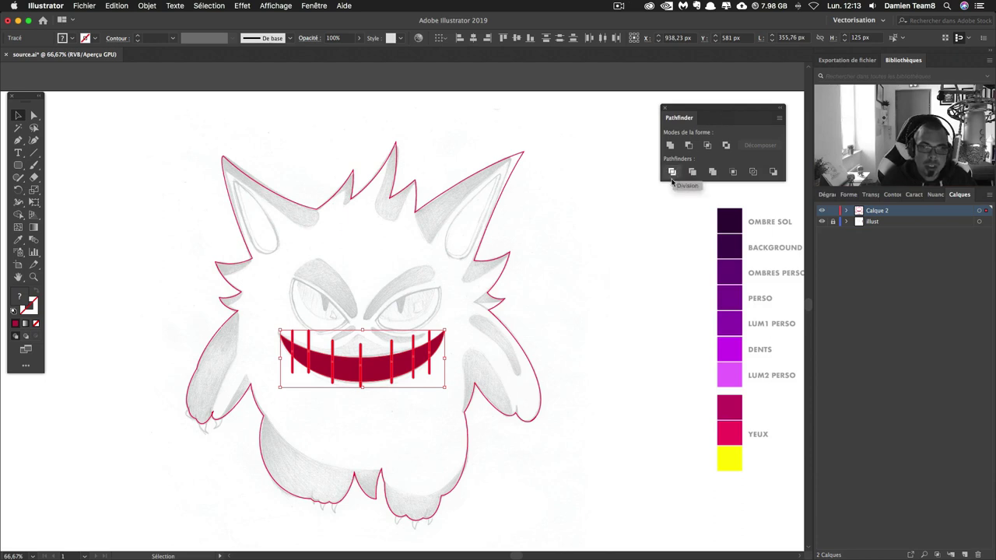
Divide the mouth into separate pieces along the teeth bars with Pathfinder.
left_click(671, 172)
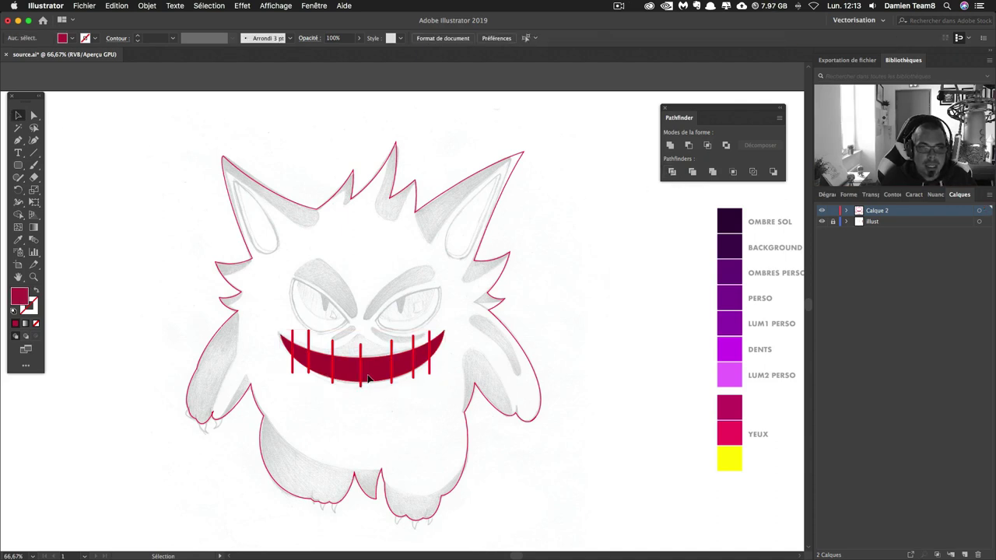
left_click_drag(375, 374, 424, 268)
key("ctrl+z")
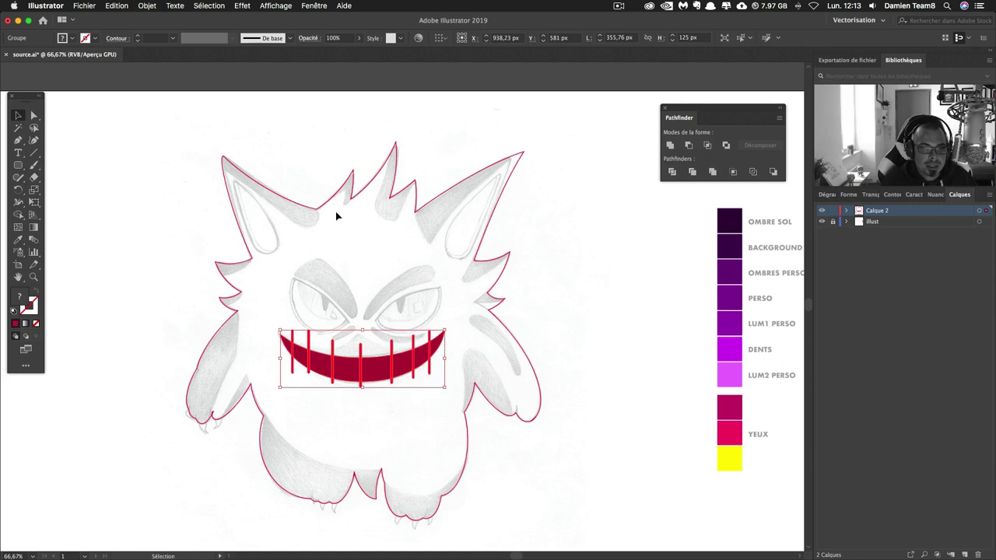
left_click(147, 7)
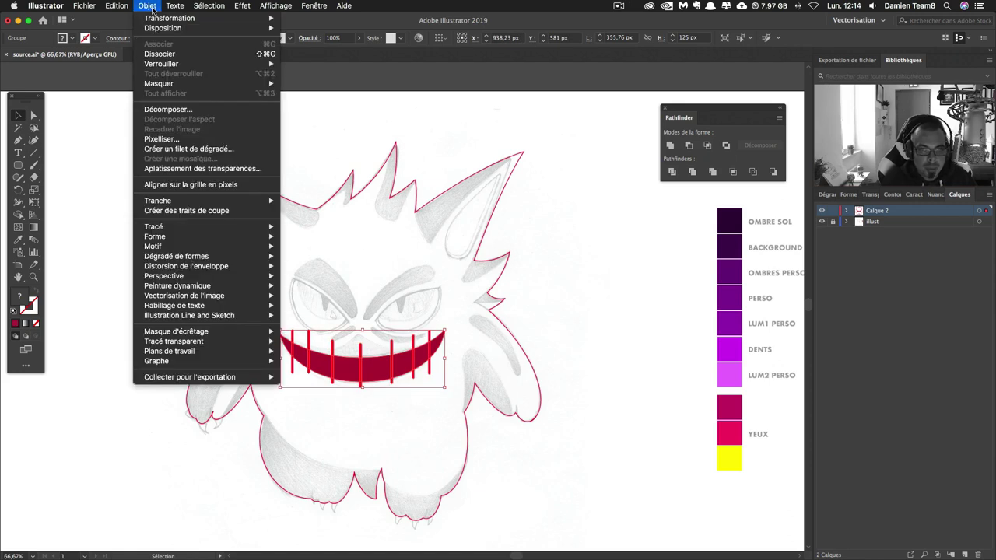
left_click(159, 54)
Copy one mouth piece above the mouth and recolour it a brighter pink.
key("a")
left_click(406, 274)
left_click_drag(347, 369, 360, 319)
key("super+z")
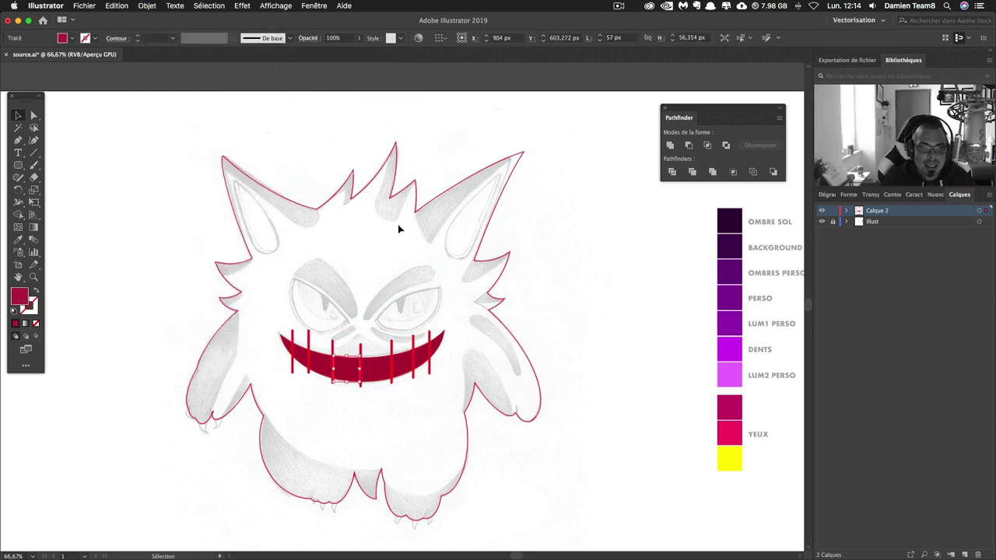
left_click_drag(295, 367, 353, 271)
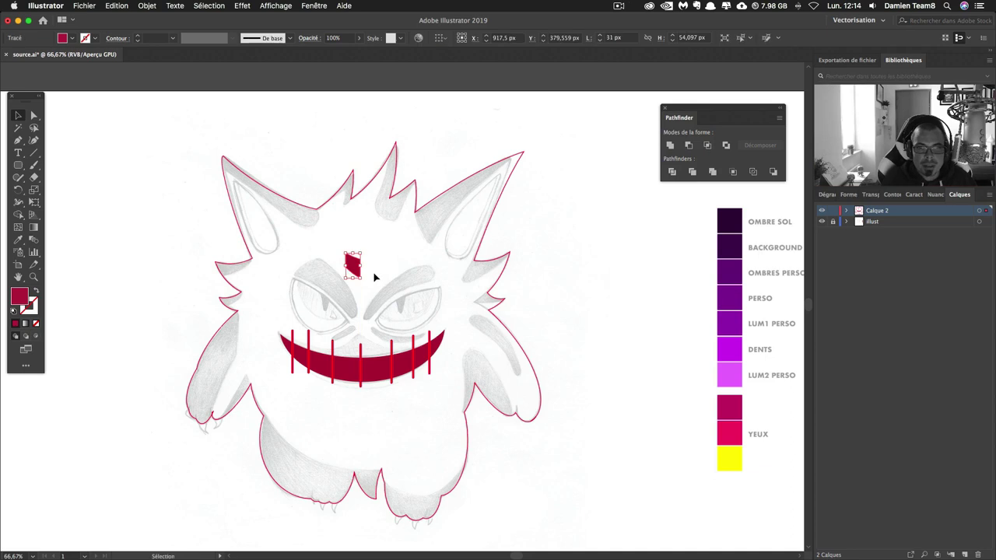
double_click(19, 299)
left_click_drag(722, 175, 738, 148)
key("Return")
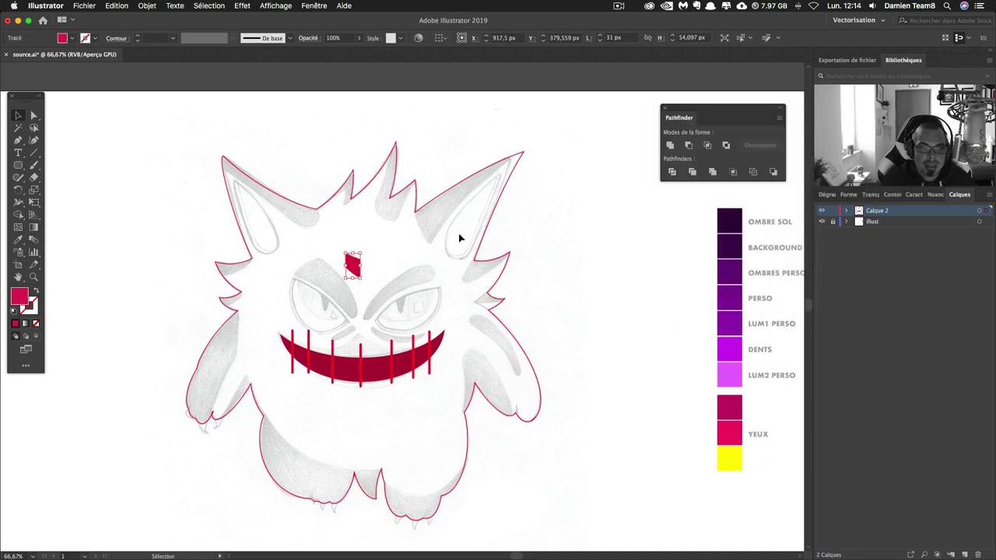
Move the pink piece onto the mouth, then up onto the forehead.
left_click_drag(353, 266, 300, 354)
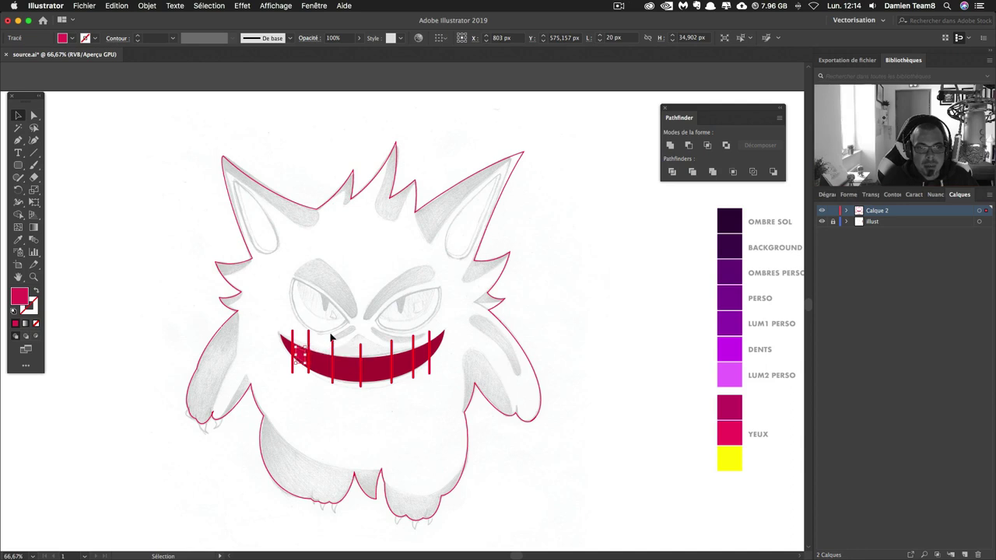
left_click(313, 367)
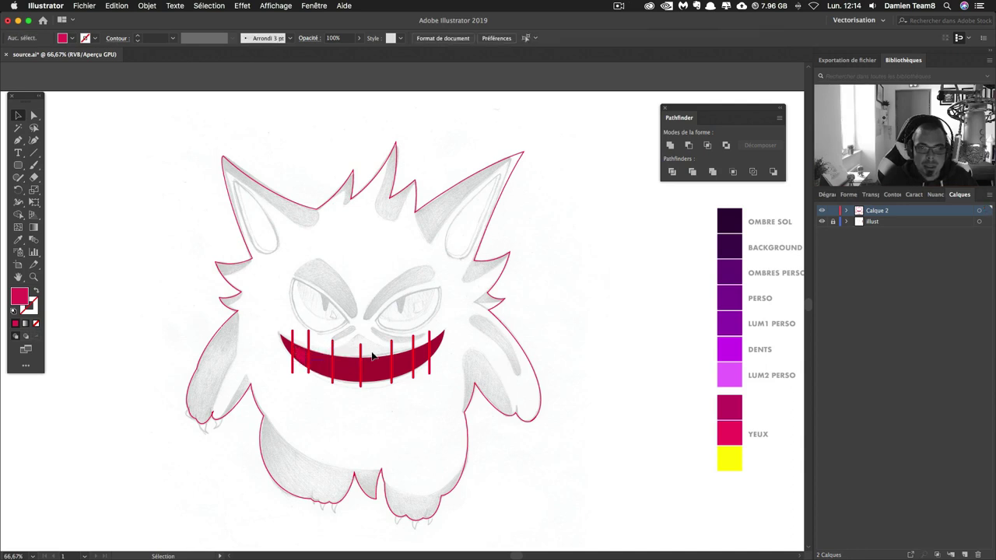
left_click_drag(303, 360, 360, 257)
left_click(414, 247)
Draw a two-point red line across the pink forehead piece with the Pen tool.
key("p")
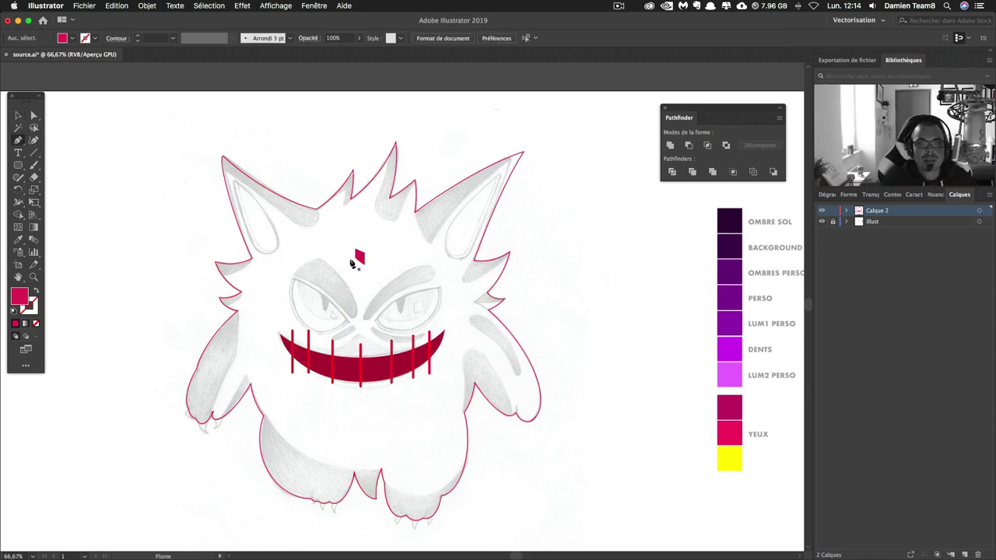
left_click(353, 261)
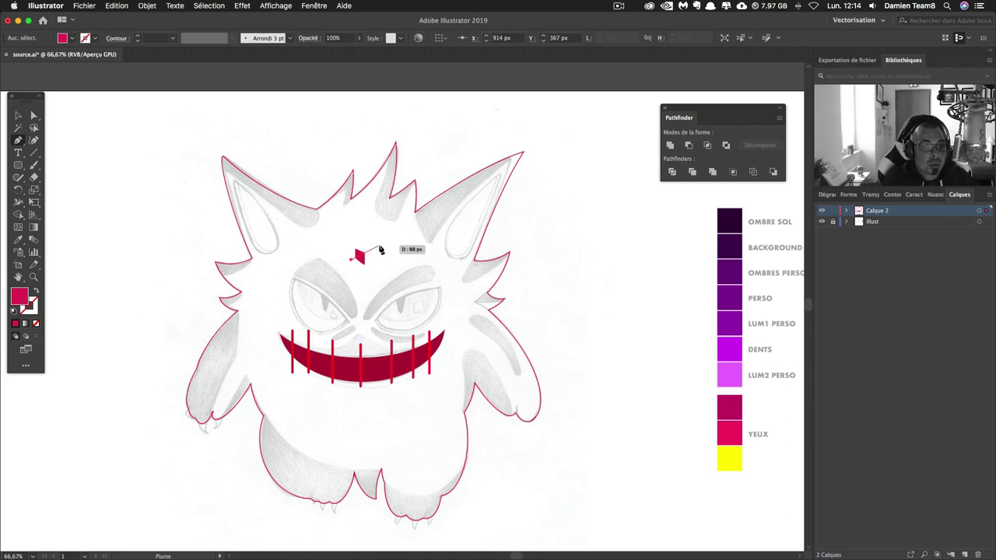
left_click(381, 246)
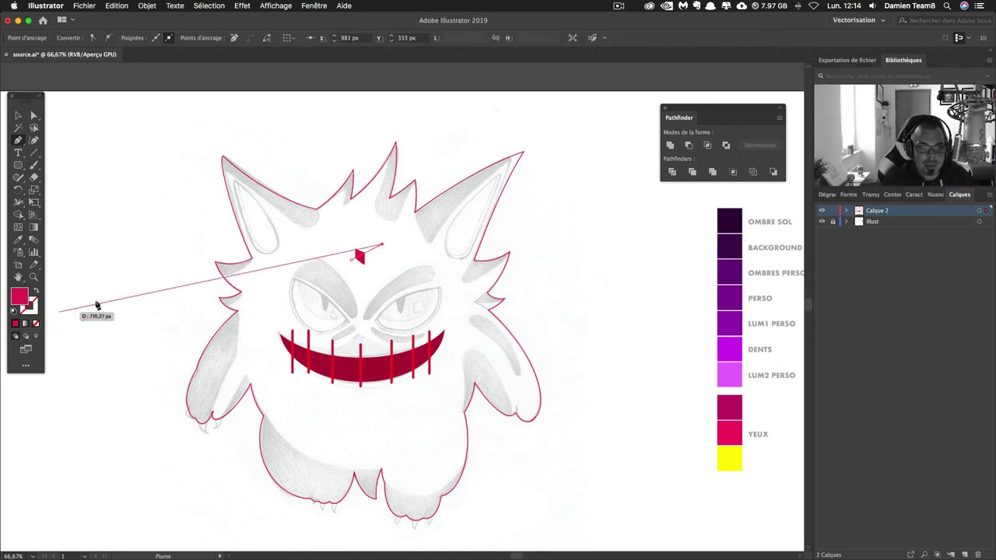
left_click(33, 293)
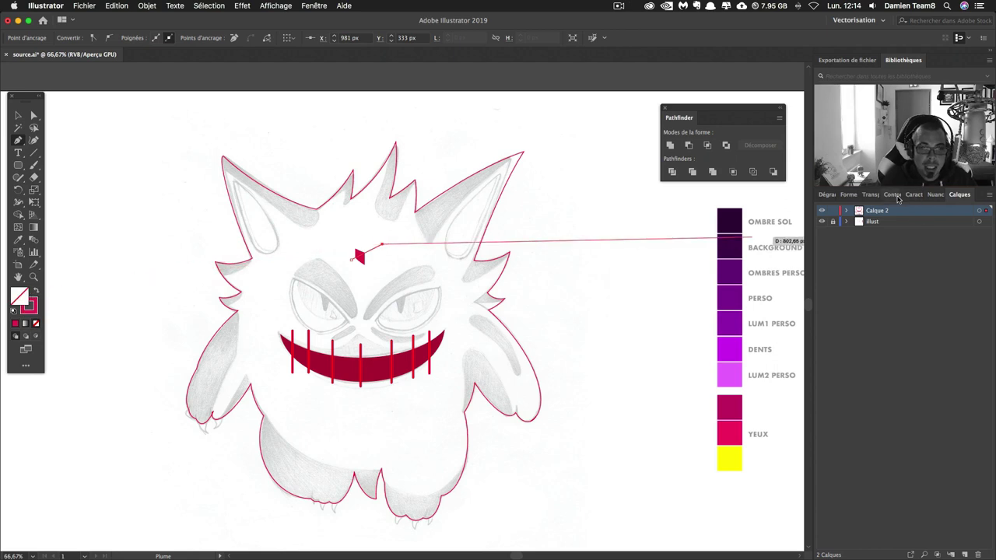
Raise the line's stroke weight to 4 px and select it with the pink piece.
left_click_drag(898, 198, 640, 213)
left_click(652, 224)
left_click(652, 224)
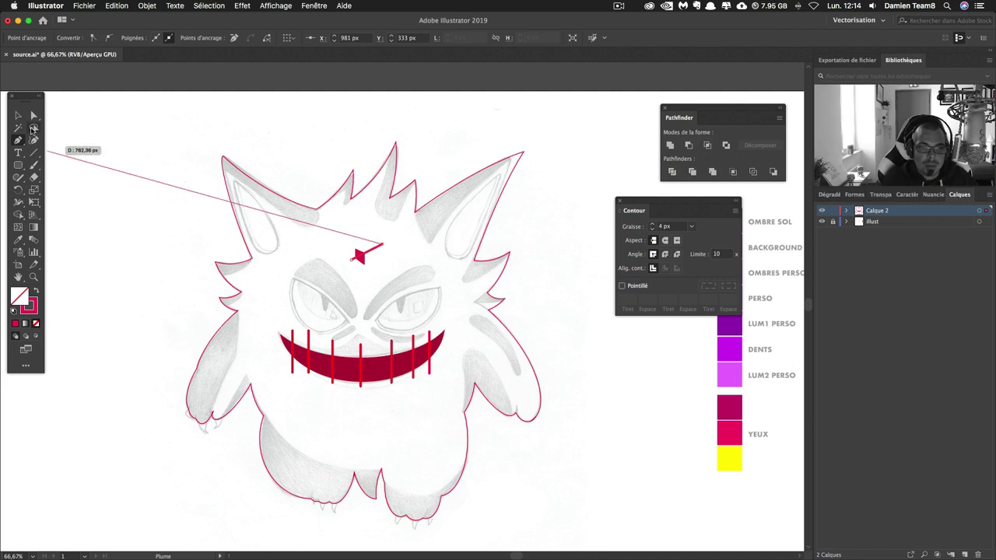
left_click(18, 115)
left_click(364, 253)
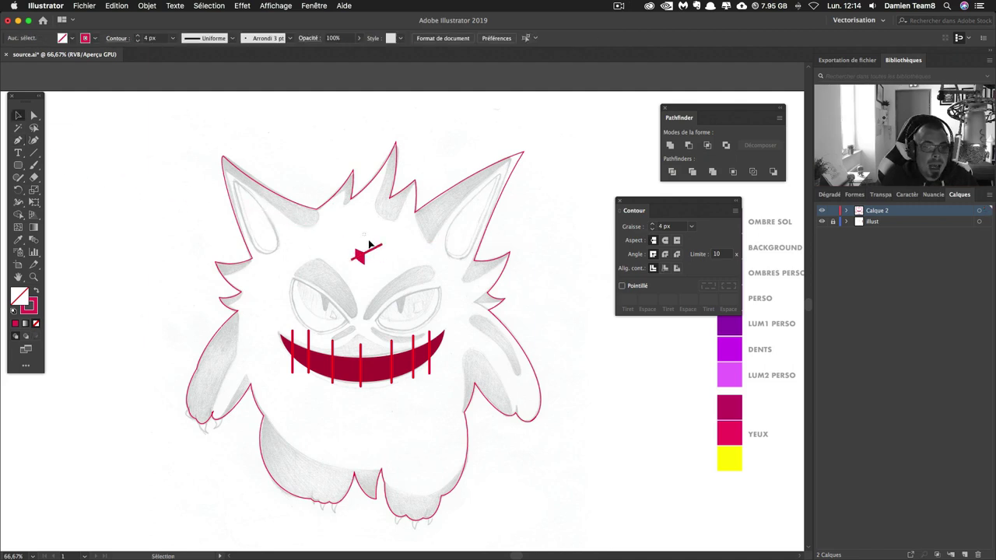
Expand the line and subtract it from the pink piece with Minus Front.
left_click(146, 6)
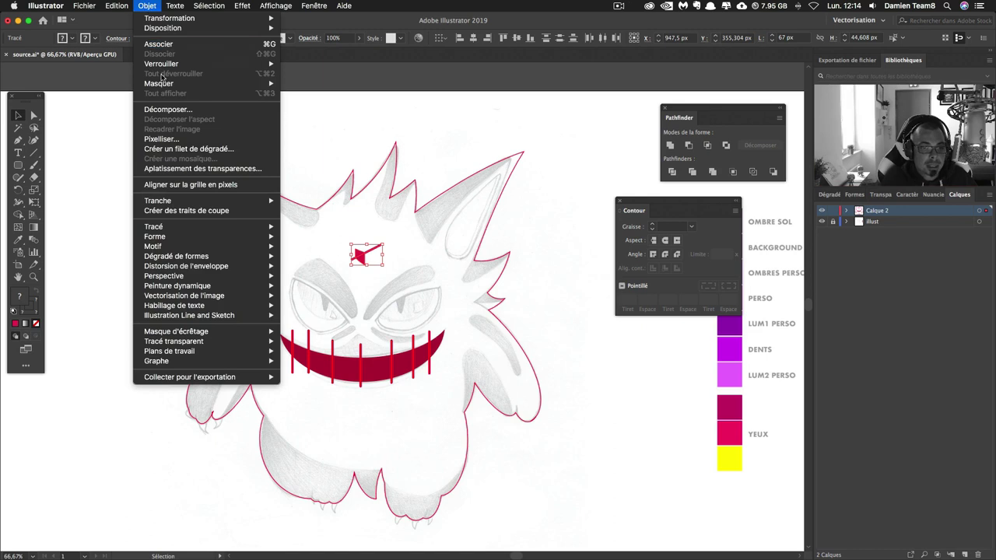
left_click(166, 106)
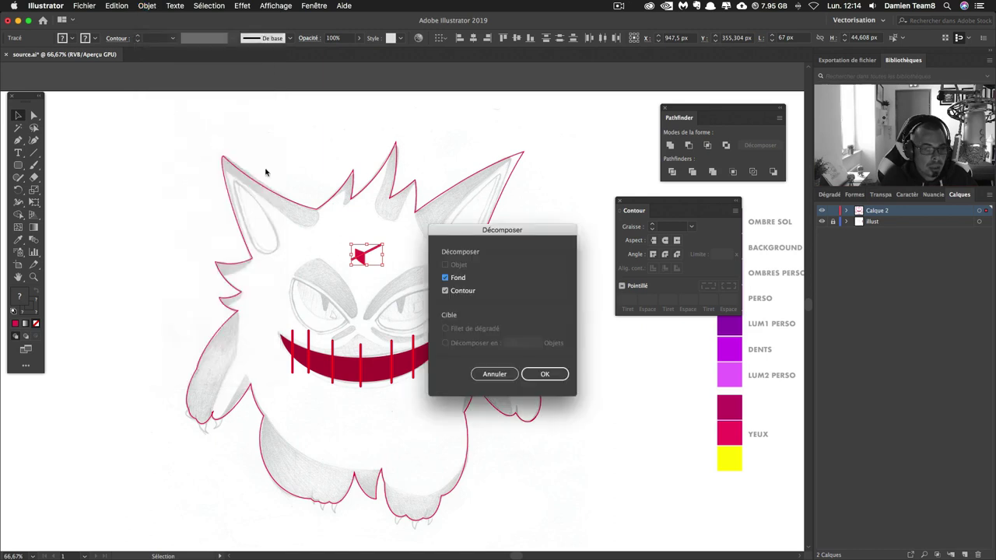
left_click(544, 375)
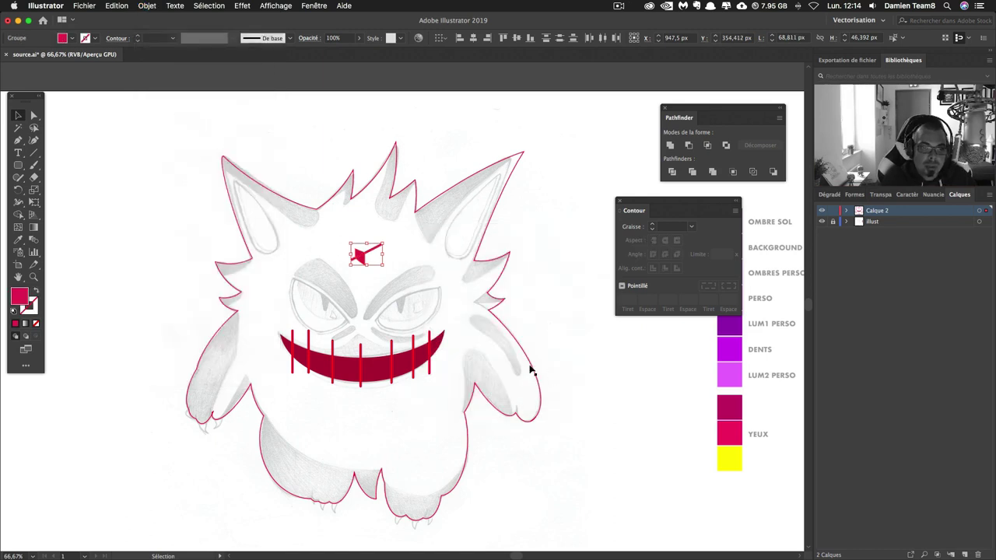
left_click(688, 147)
left_click(457, 195)
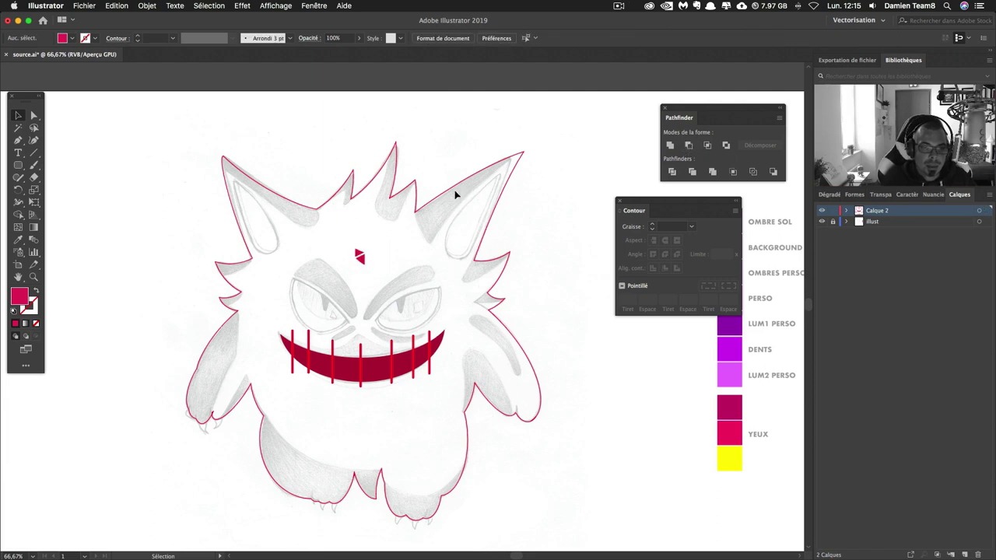
Select one part of the split piece, check its fill colour, and move it onto the mouth.
left_click_drag(360, 258, 363, 269)
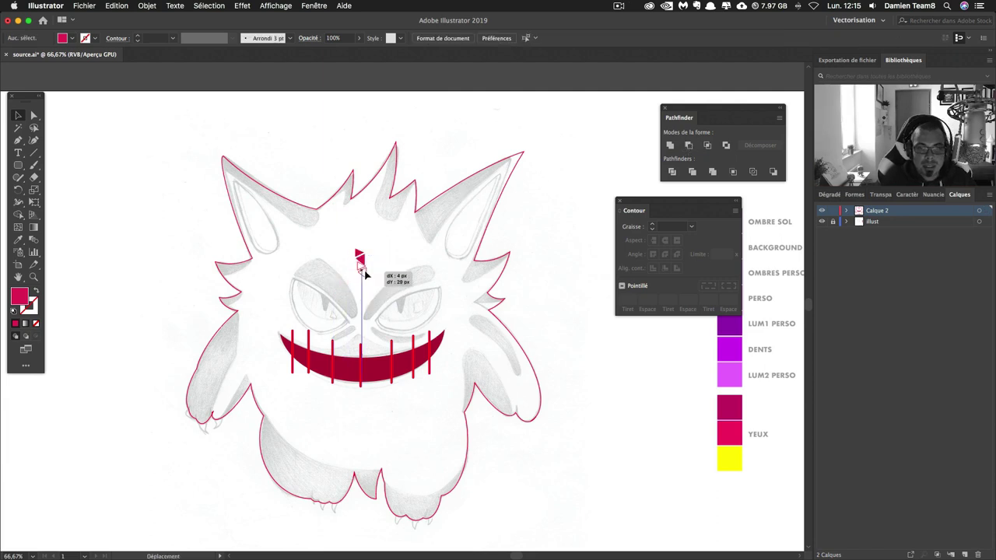
left_click(33, 115)
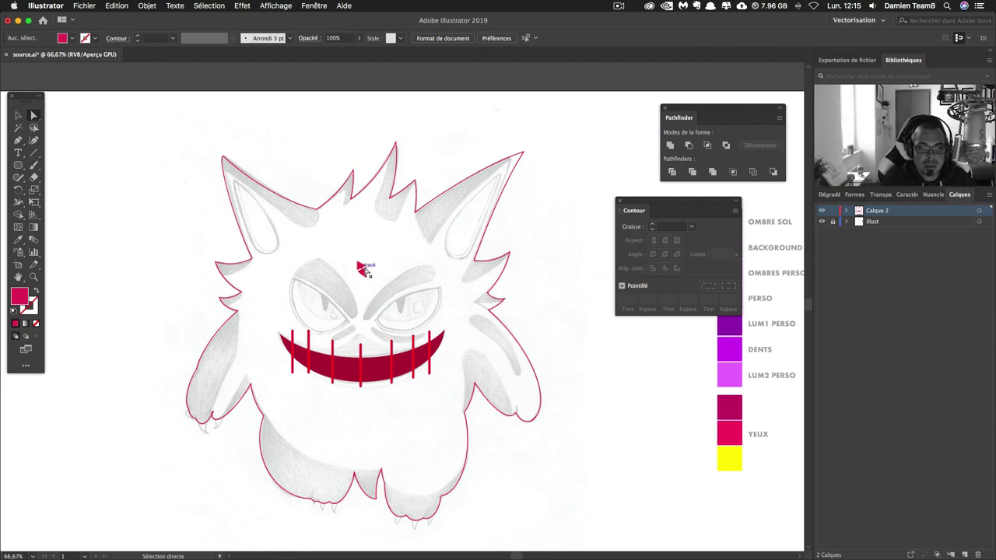
left_click(362, 269)
left_click(71, 124)
left_click(361, 271)
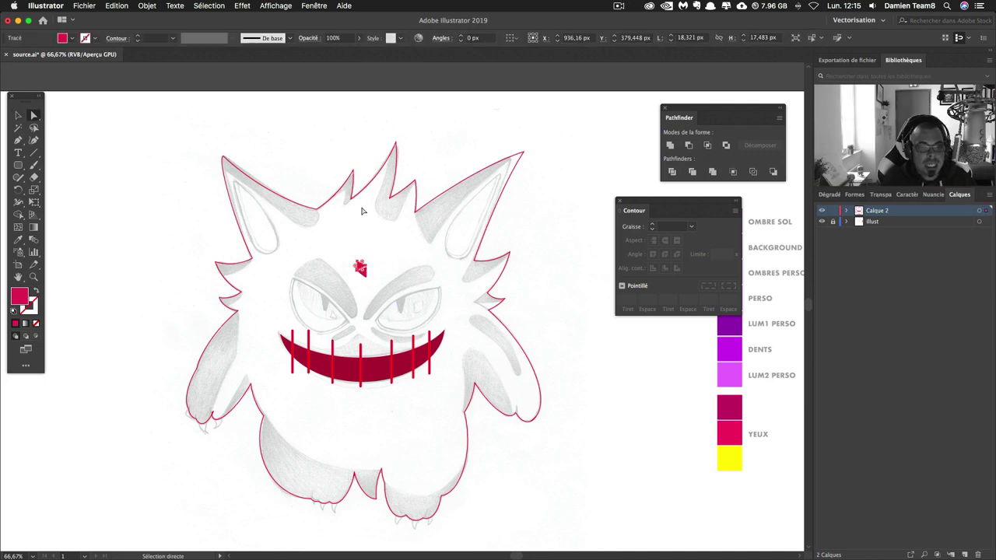
left_click(18, 115)
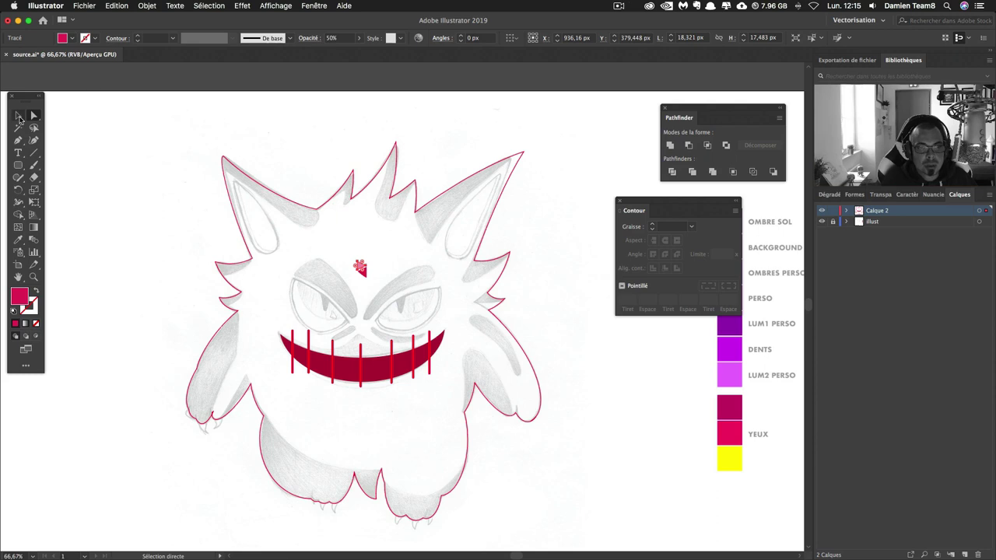
double_click(19, 296)
key("Return")
left_click_drag(362, 269, 300, 360)
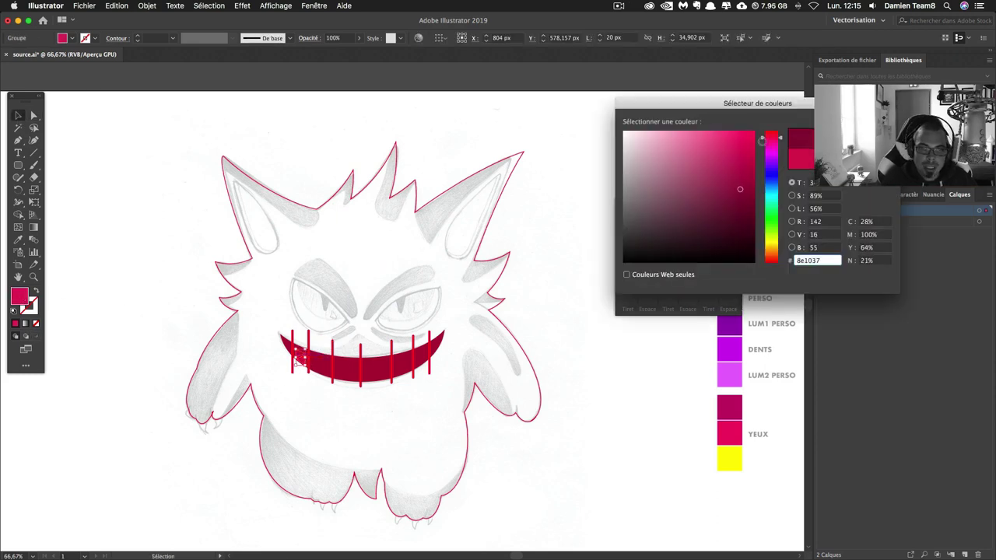
Delete the tooth lines' top anchors and pull their bottom ends up into the mouth.
left_click(444, 200)
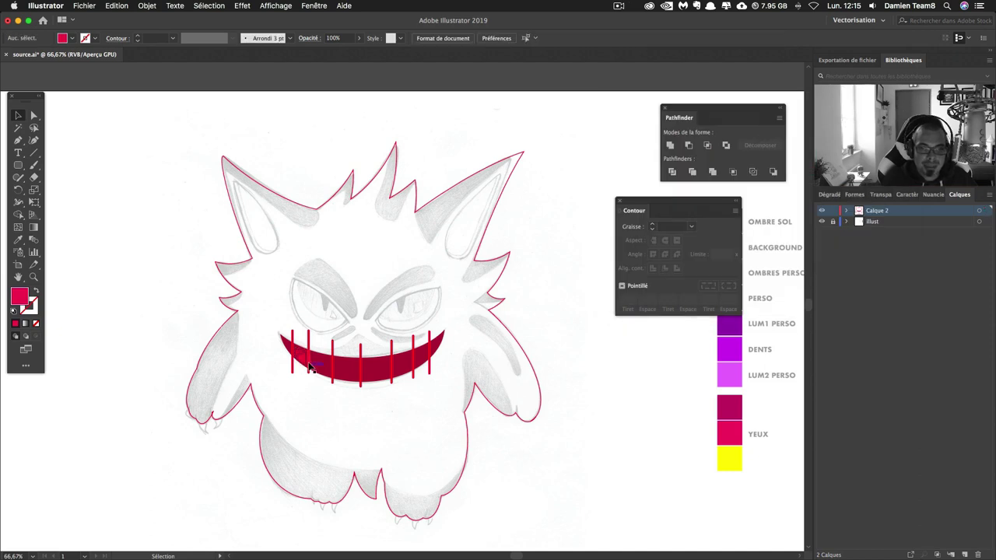
key("a")
left_click(307, 334)
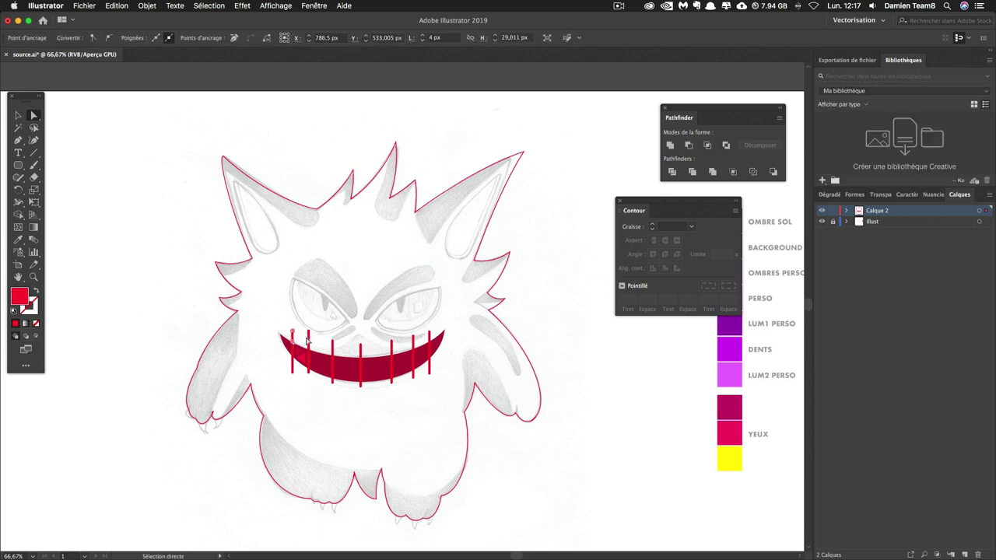
left_click(321, 341)
left_click_drag(379, 351, 483, 327)
key("Delete")
key("Delete")
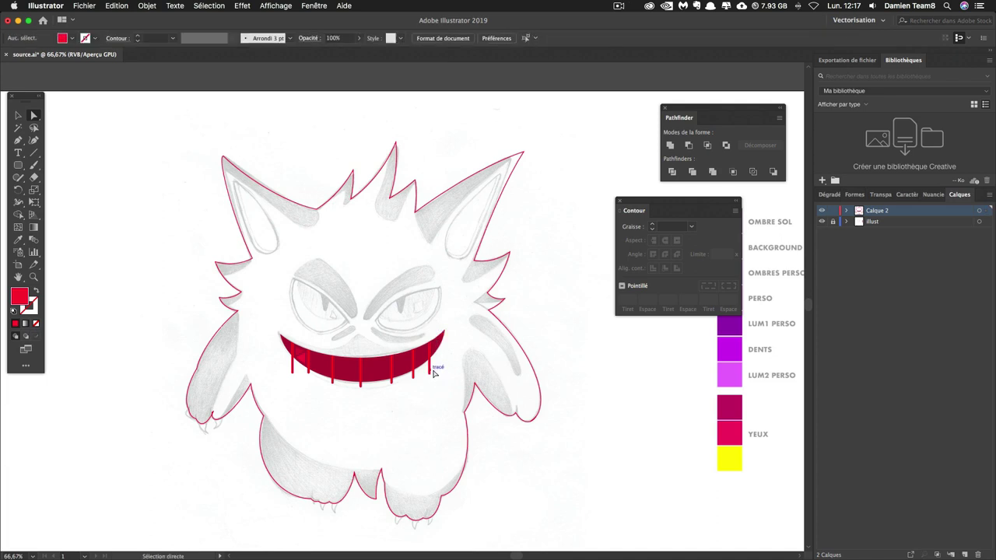
left_click_drag(391, 381, 393, 388)
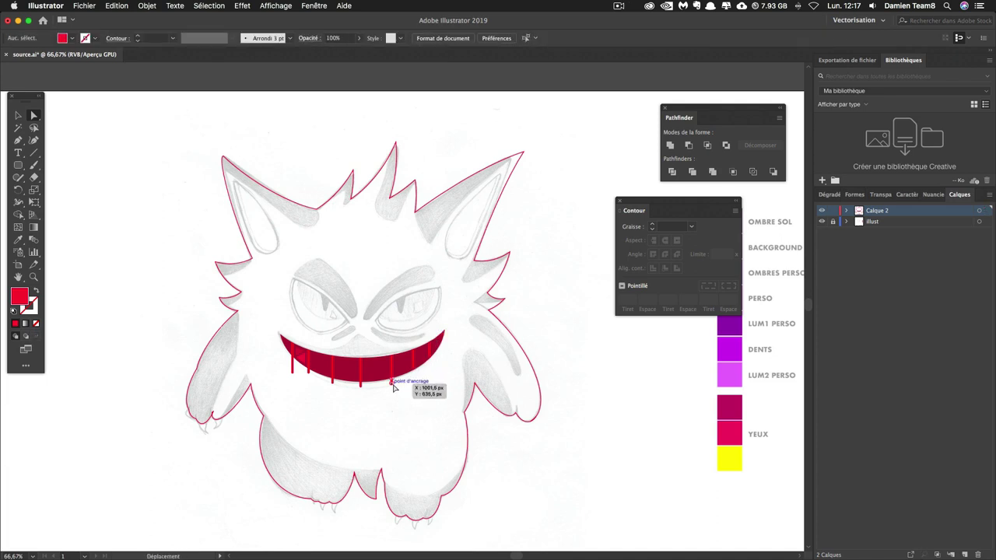
left_click(332, 382)
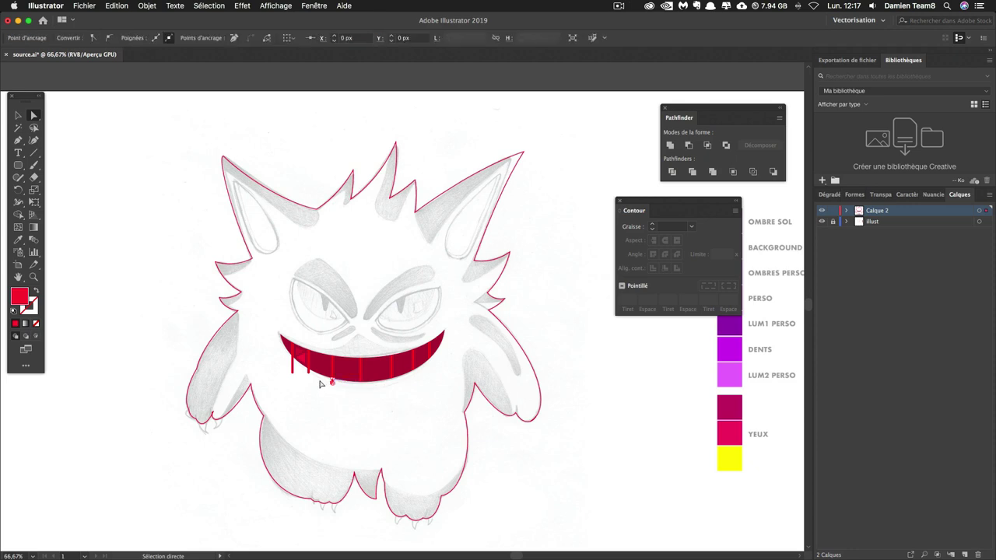
mouse_move(331, 382)
left_mouse_down()
mouse_move(333, 372)
mouse_move(293, 361)
left_mouse_up()
Drag a larger concentric copy of the eye ellipse to form the double eye ring.
left_click(365, 405)
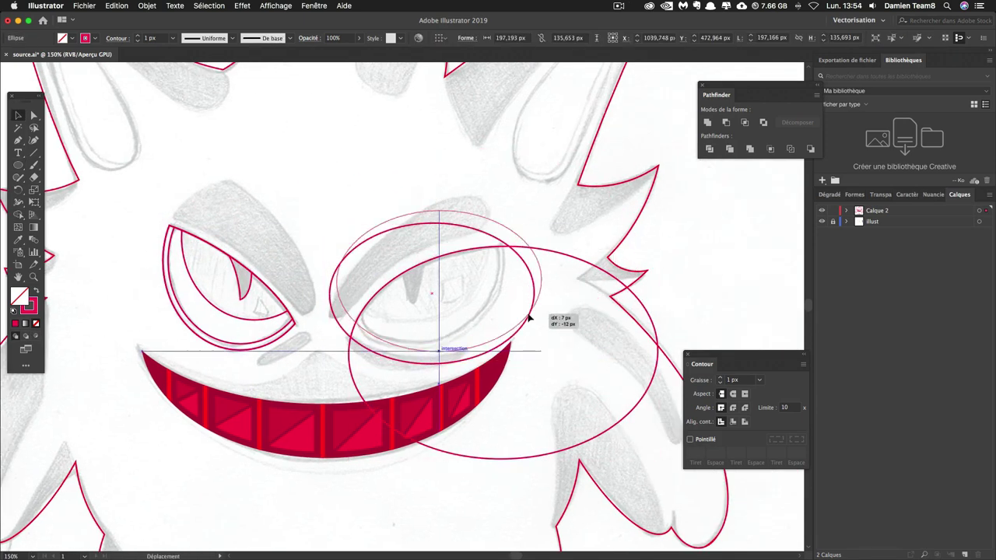
left_click(383, 200)
left_click_drag(499, 267, 514, 268)
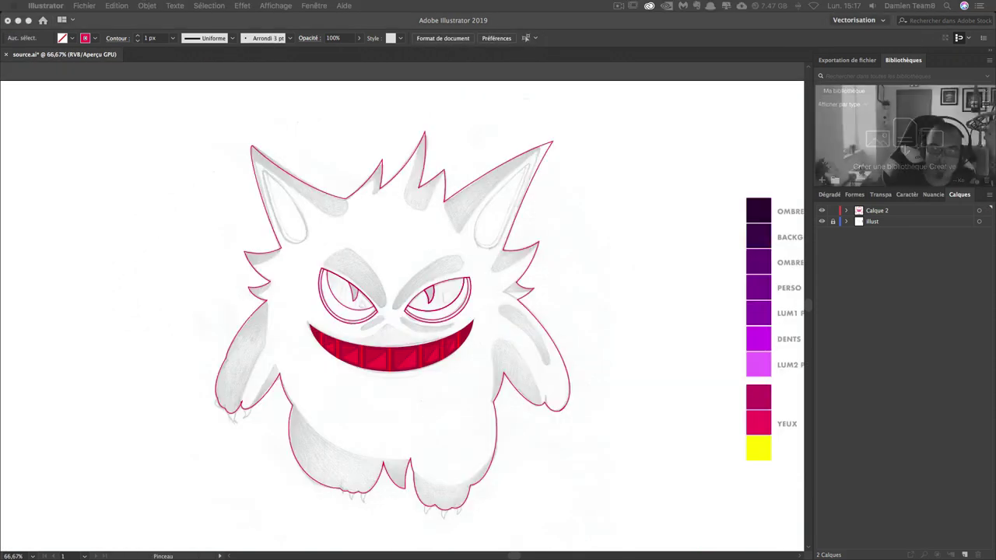
Zoom in on the face and paint the left eyebrow outline with the Paintbrush.
left_click(576, 227)
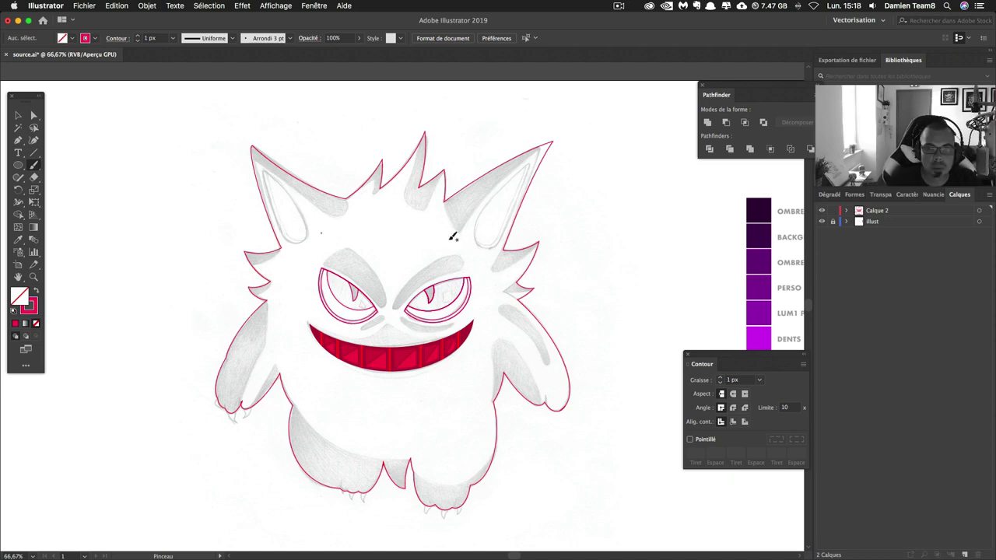
left_click(879, 212)
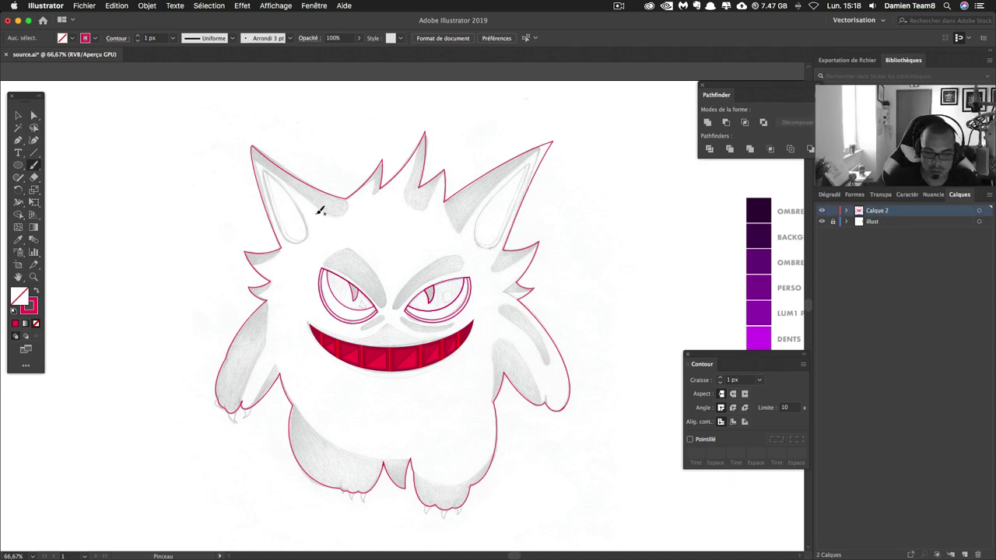
key("ctrl+plus")
key("ctrl+plus")
key("ctrl+plus")
key("b")
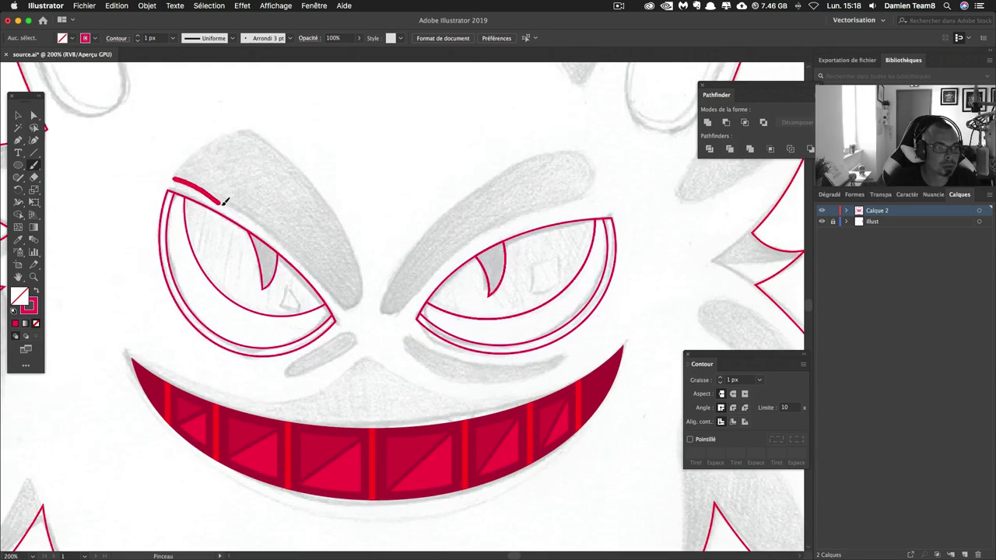
mouse_move(231, 207)
left_mouse_down()
mouse_move(345, 303)
mouse_move(360, 258)
mouse_move(341, 216)
mouse_move(286, 156)
left_mouse_up()
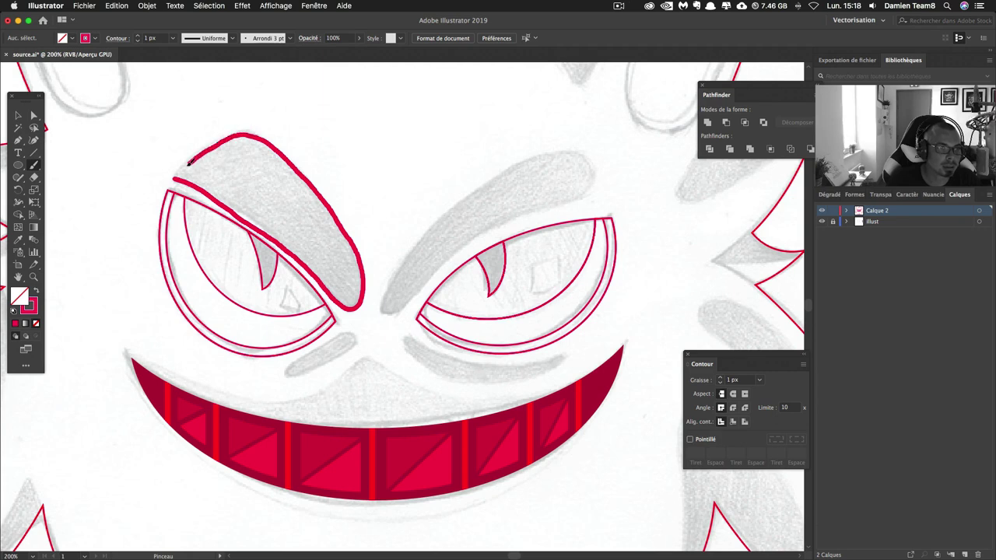
left_click_drag(179, 177, 178, 174)
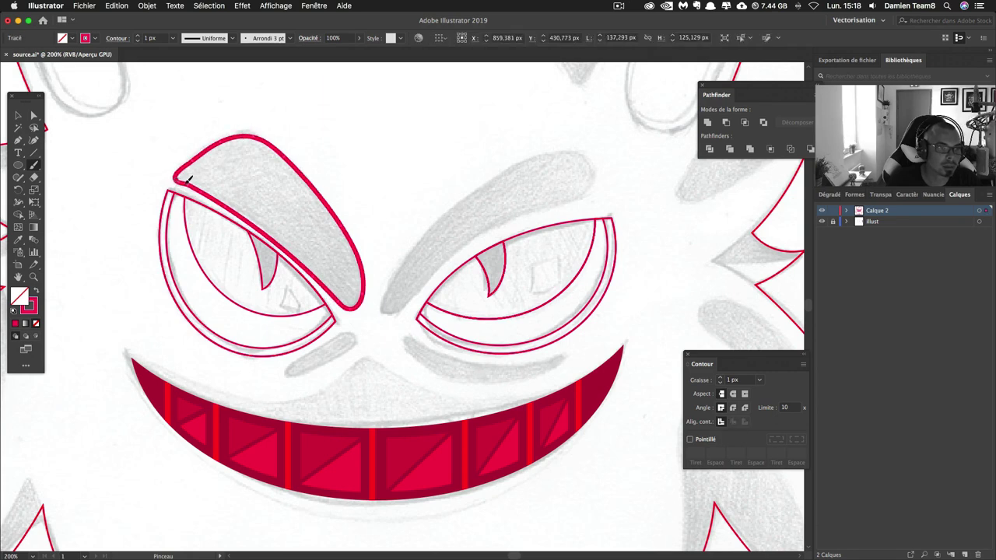
Refine the eyebrow's left edges and fill it solid red with no outline.
left_click_drag(173, 188, 188, 153)
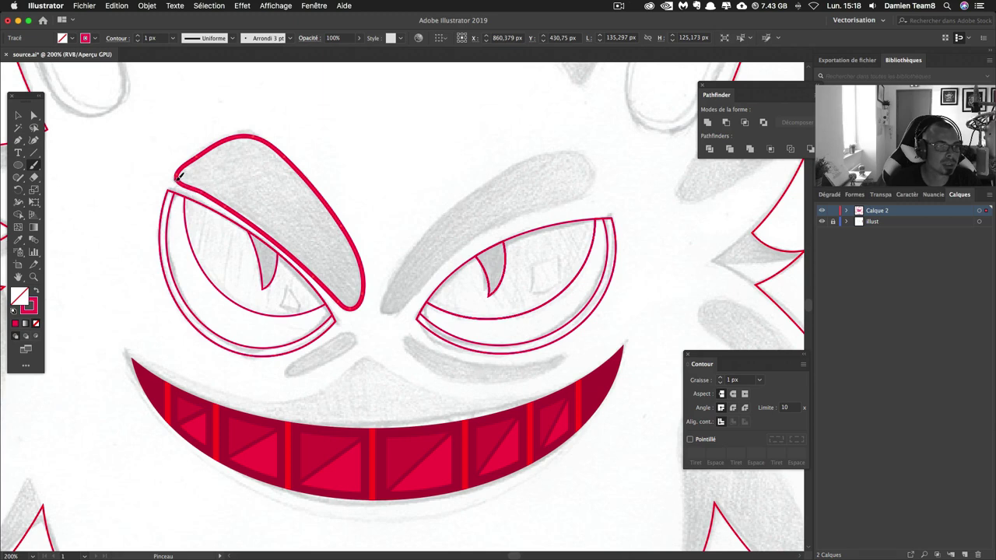
left_click_drag(220, 139, 179, 175)
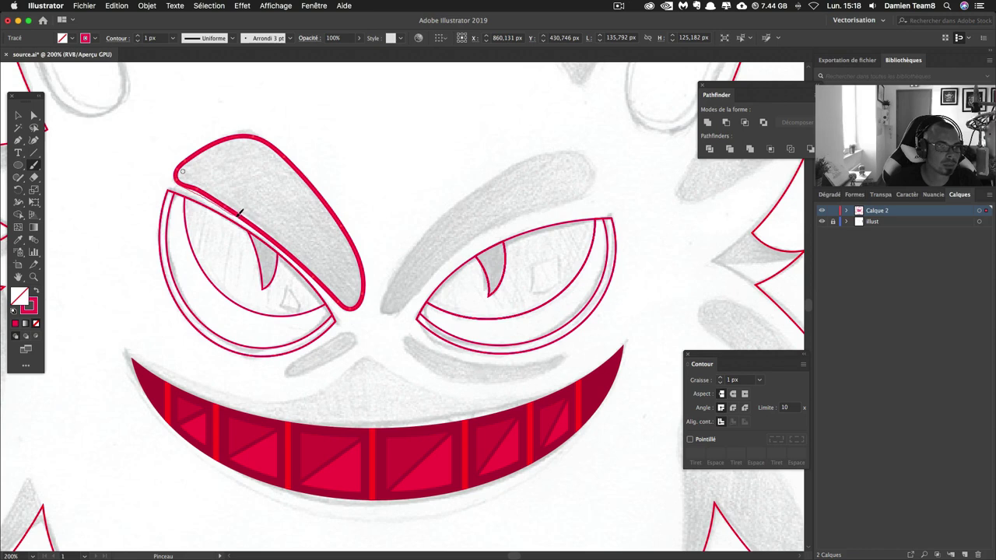
left_click_drag(261, 226, 267, 229)
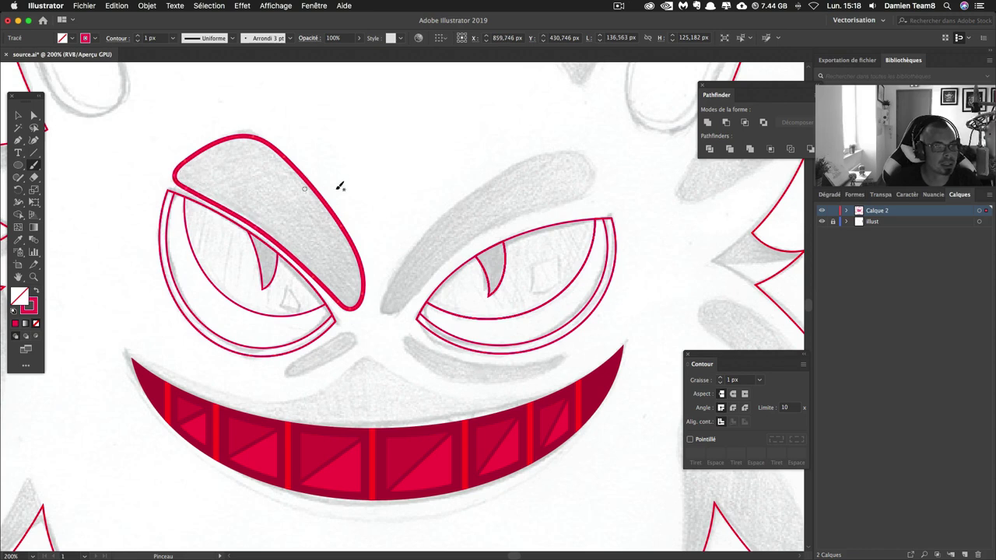
left_click(18, 115)
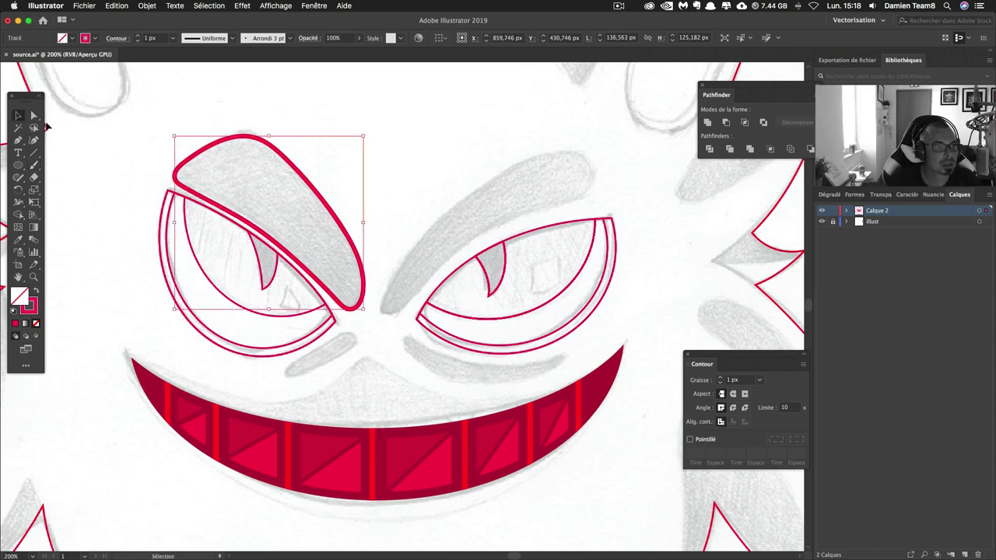
left_click(36, 293)
left_click(504, 176)
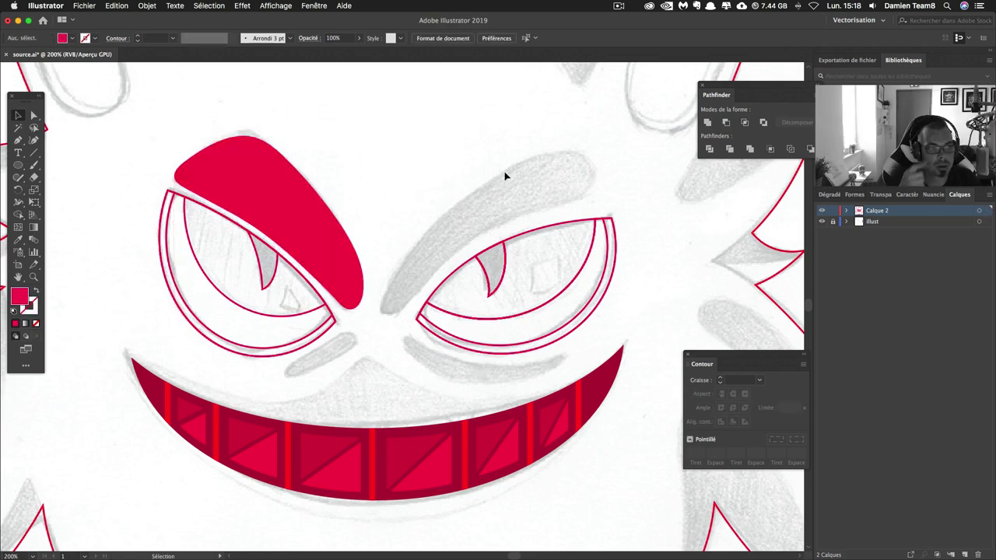
Zoom out to see the whole character, scroll the view, and drag on the canvas.
key("super+minus")
key("super+minus")
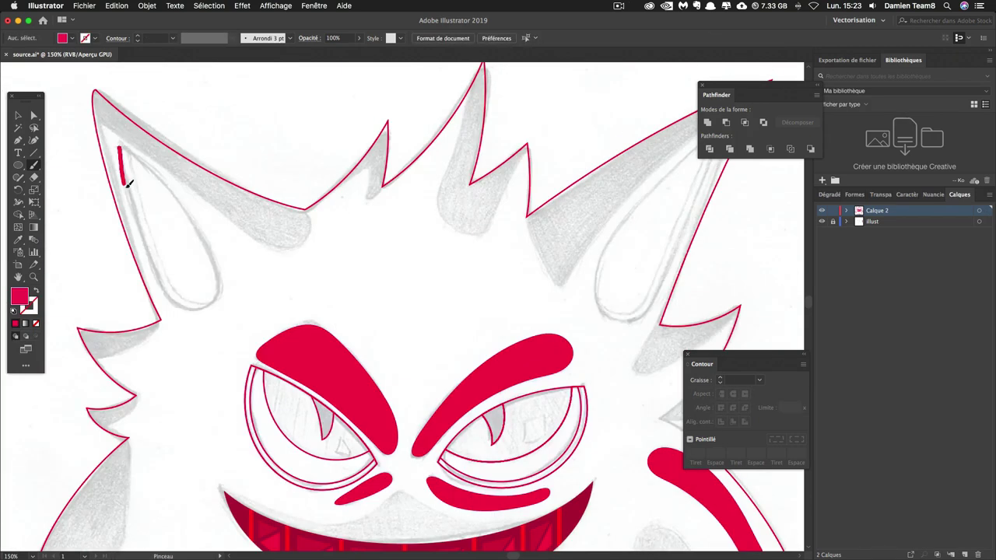
scroll(404, 312, "up", 5)
scroll(405, 311, "left", 5)
left_click_drag(119, 148, 221, 284)
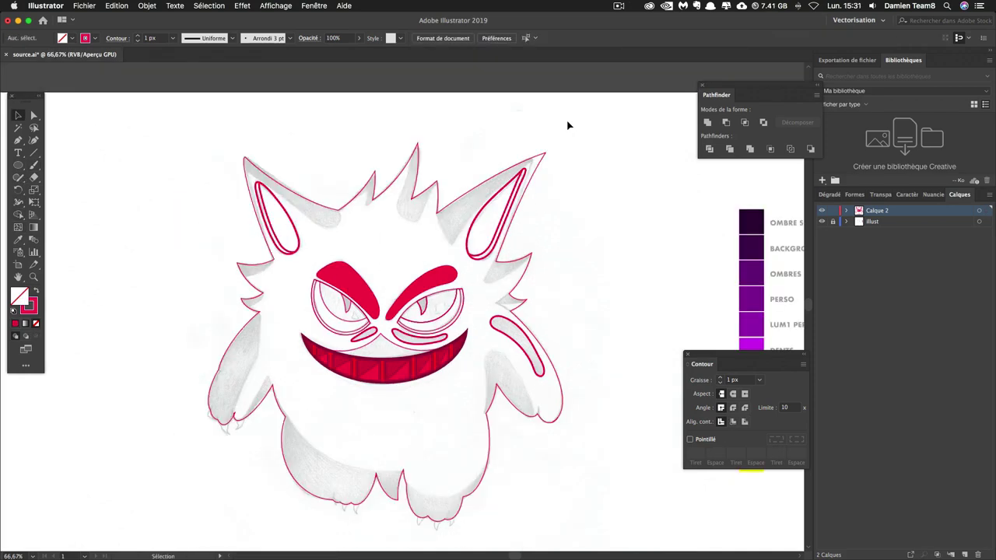
Zoom to 100%, brush loops over the claws, and turn them into red fills with Shift+X.
key("ctrl+plus")
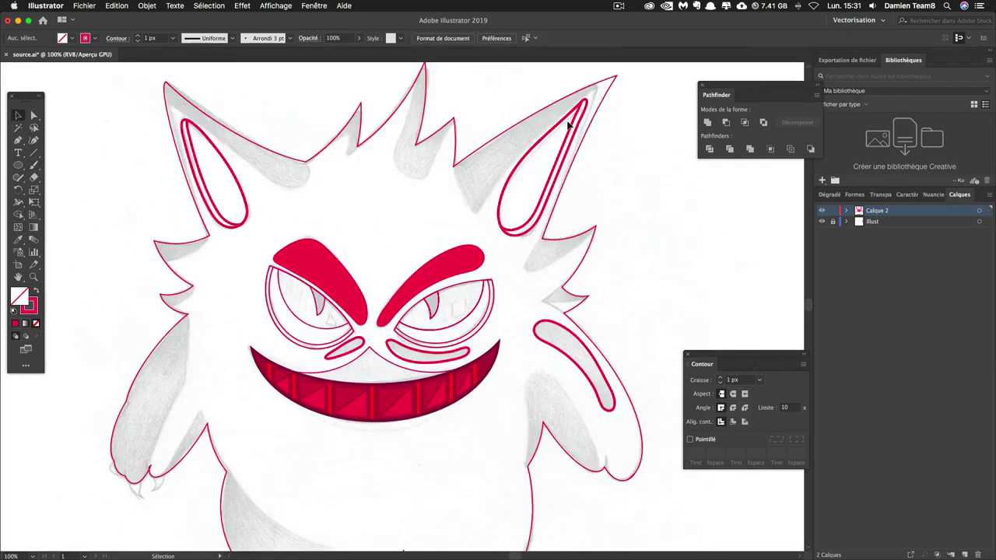
scroll(439, 239, "down", 5)
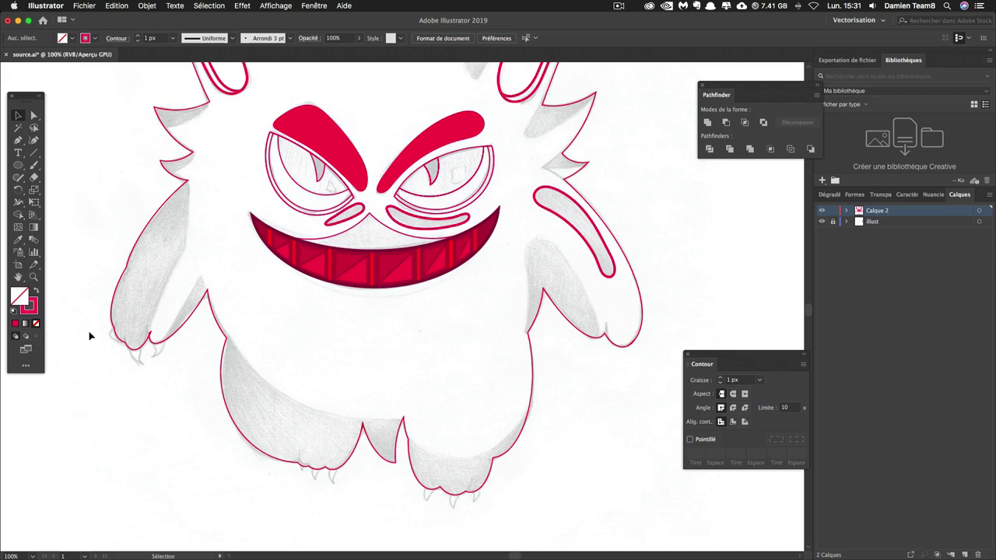
key("b")
left_click_drag(121, 336, 114, 332)
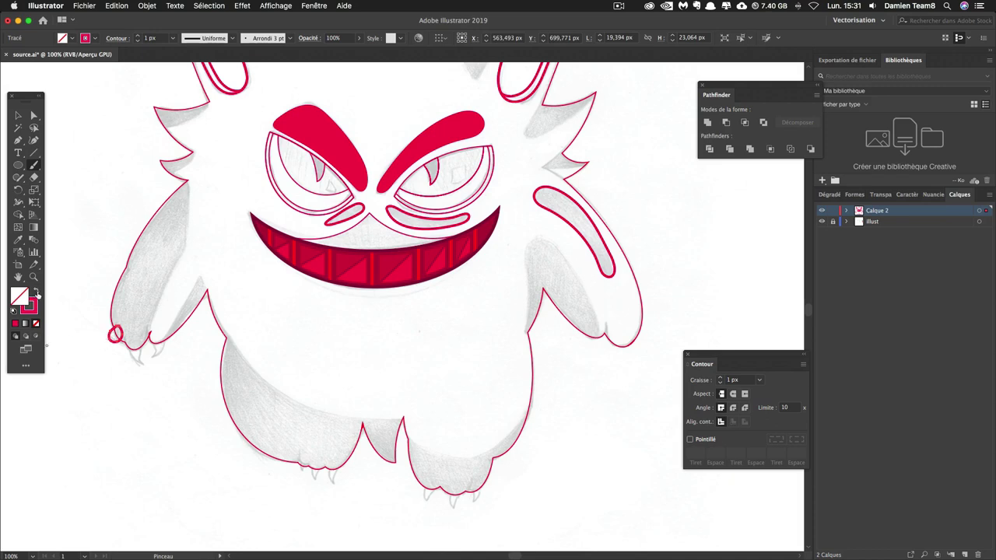
mouse_move(125, 330)
left_mouse_down()
mouse_move(133, 346)
mouse_move(156, 345)
left_mouse_up()
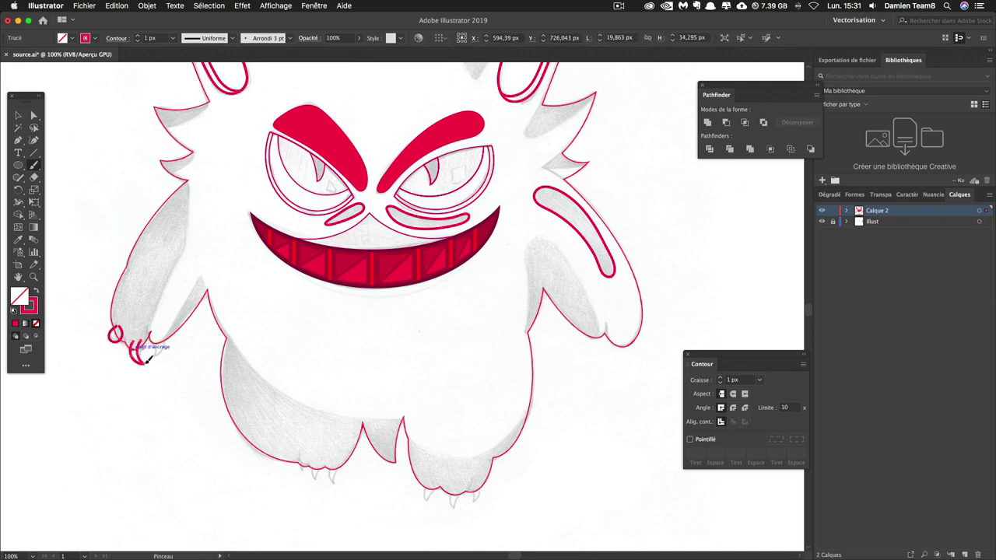
key("shift+x")
scroll(315, 472, "down", 2)
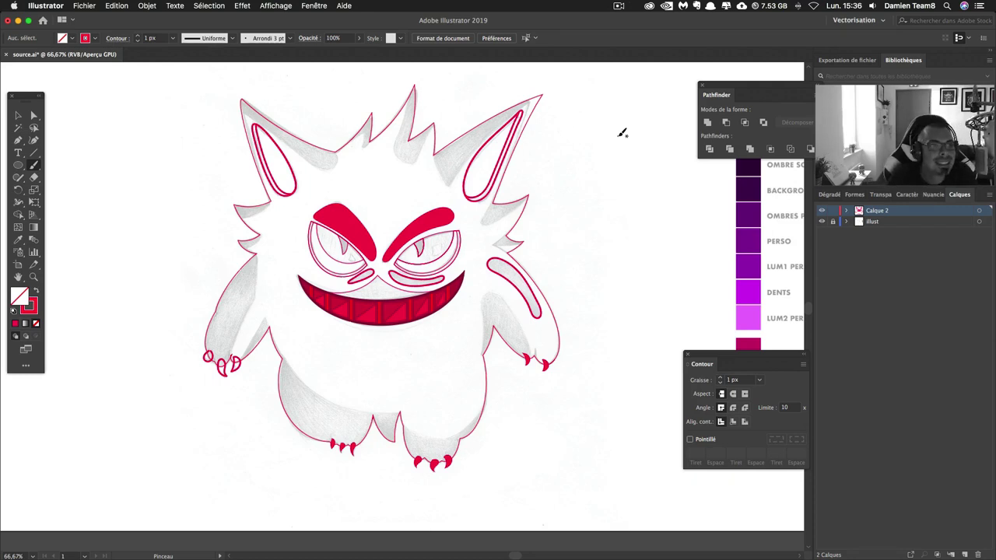
left_click_drag(354, 145, 338, 147)
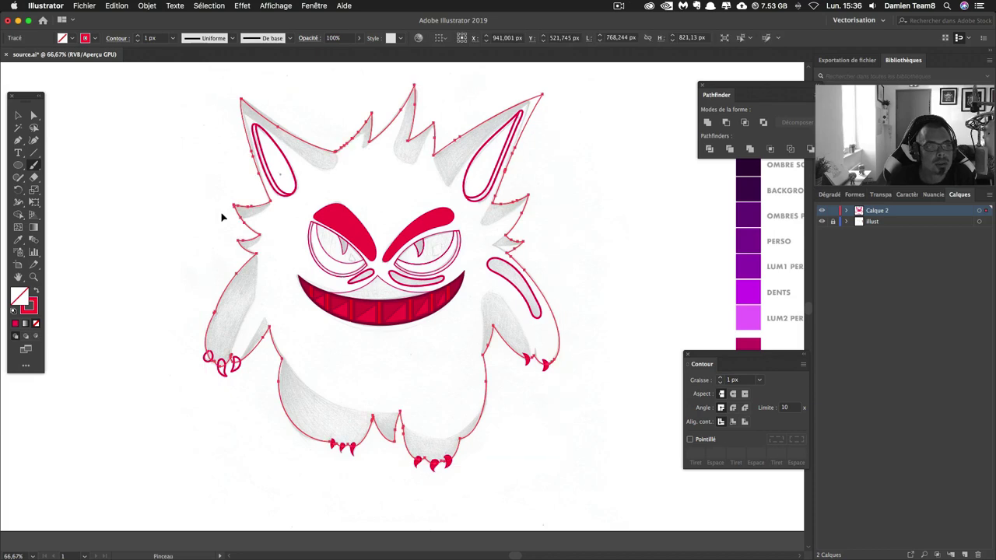
Enable Draw Inside on the selected body outline, then zoom toward the head.
left_click(36, 337)
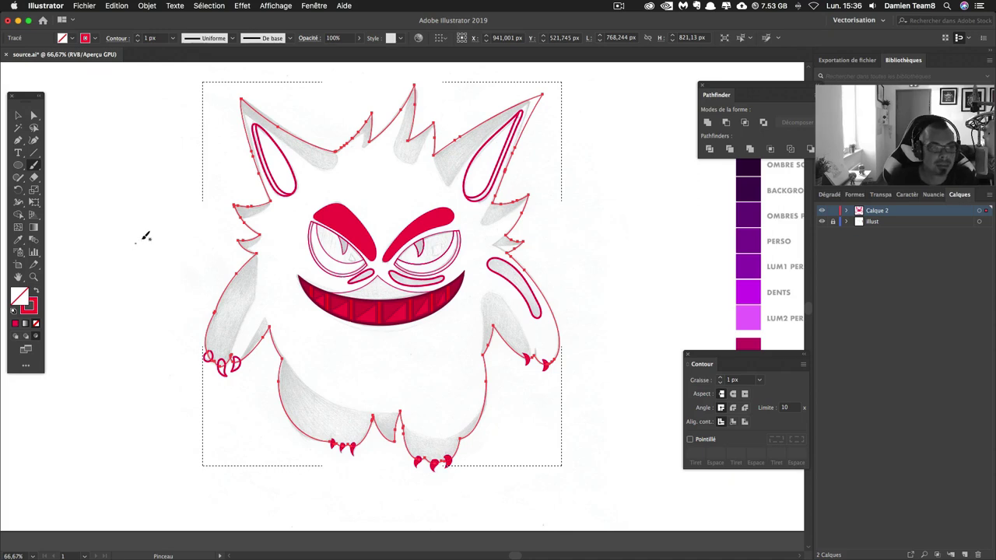
key("super+equal")
key("super+equal")
Paint a red-filled shadow shape between the head spikes.
left_click_drag(179, 188, 265, 397)
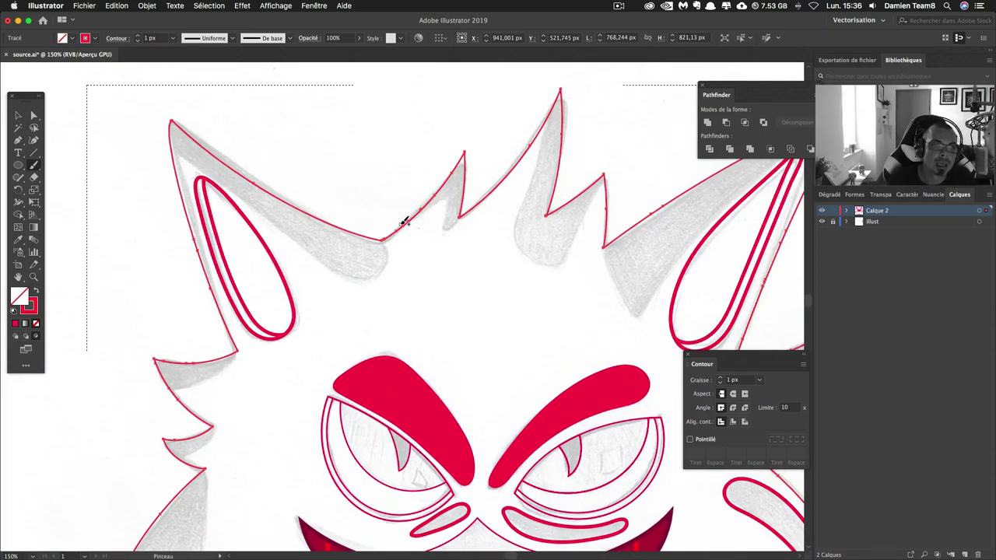
mouse_move(446, 206)
left_mouse_down()
mouse_move(447, 225)
mouse_move(483, 184)
mouse_move(475, 132)
mouse_move(413, 188)
mouse_move(400, 222)
left_mouse_up()
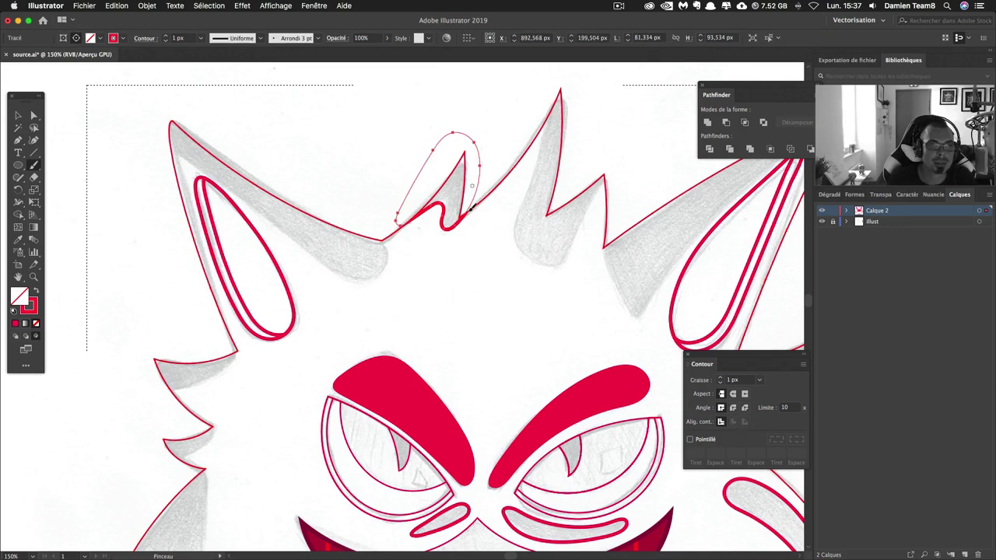
left_click(37, 293)
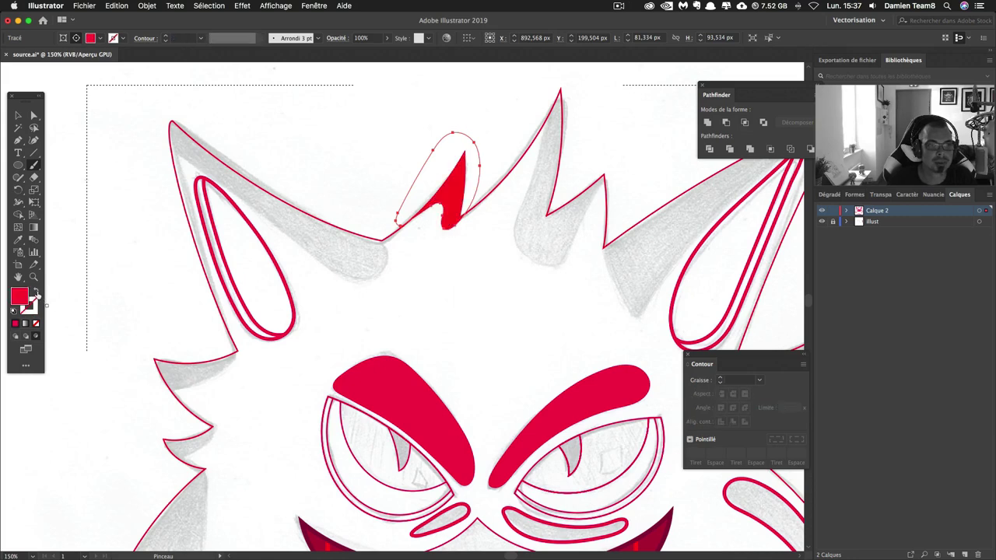
left_click(349, 160, "super")
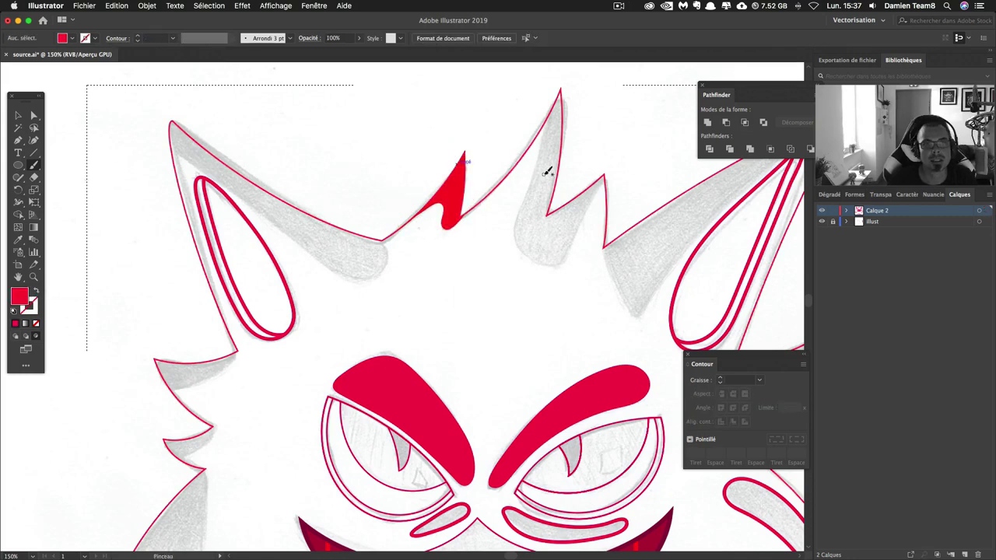
scroll(537, 179, "right", 5)
Paint a second red shape along the tall spike, with its outline removed.
mouse_move(457, 113)
left_mouse_down()
mouse_move(452, 262)
mouse_move(516, 95)
mouse_move(452, 113)
left_mouse_up()
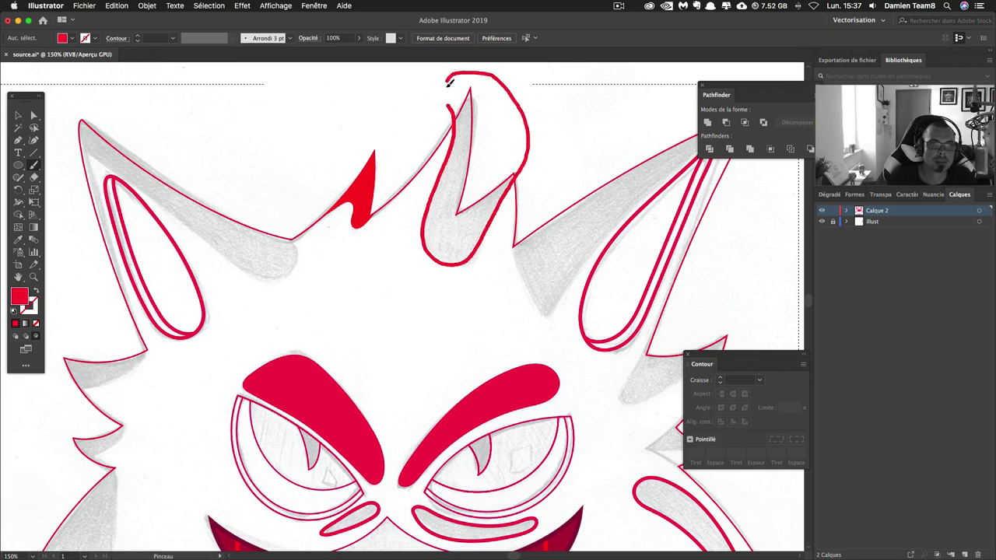
left_click(28, 311)
left_click(35, 324)
key("ctrl+shift+a")
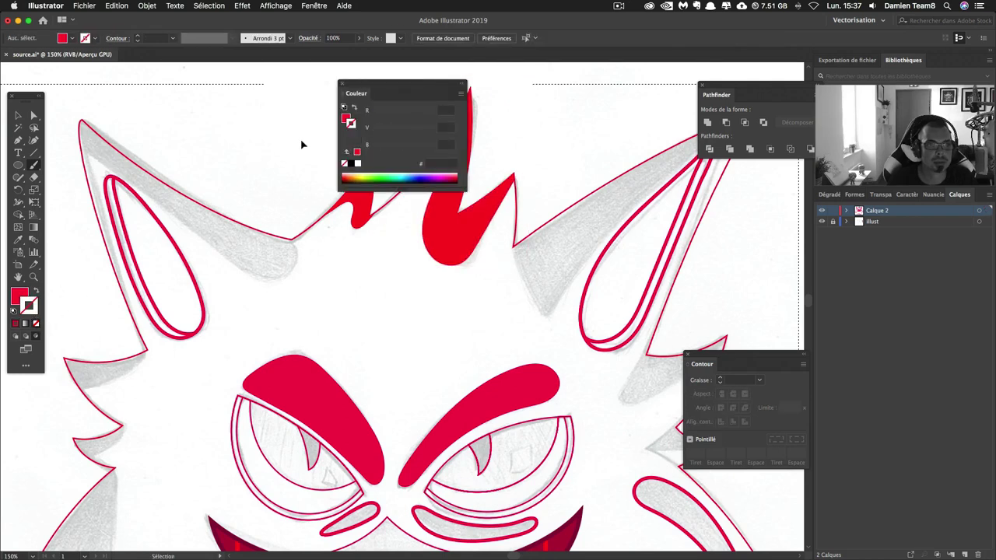
left_click(342, 84)
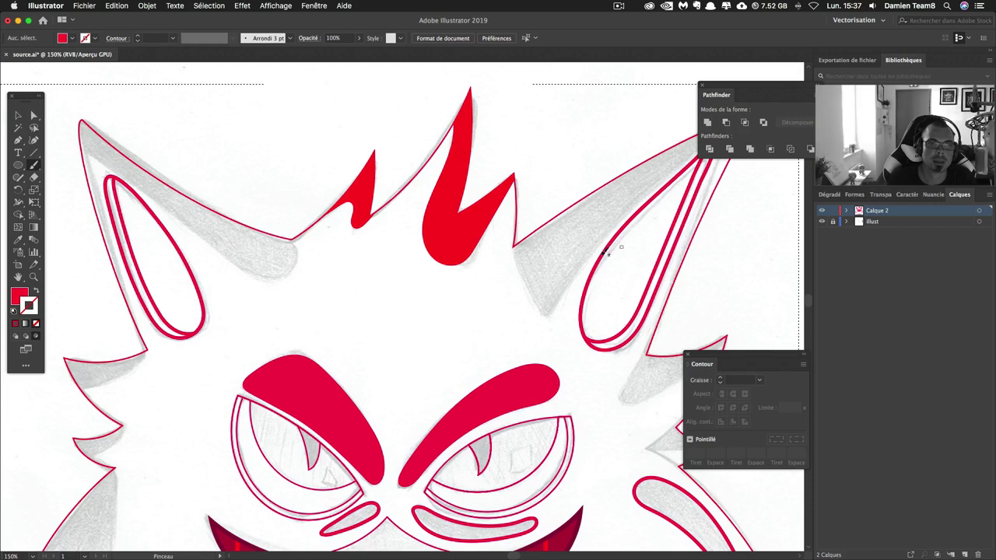
scroll(621, 246, "right", 5)
Reshape the tall red spike shape, extending its right tip upward.
key("v")
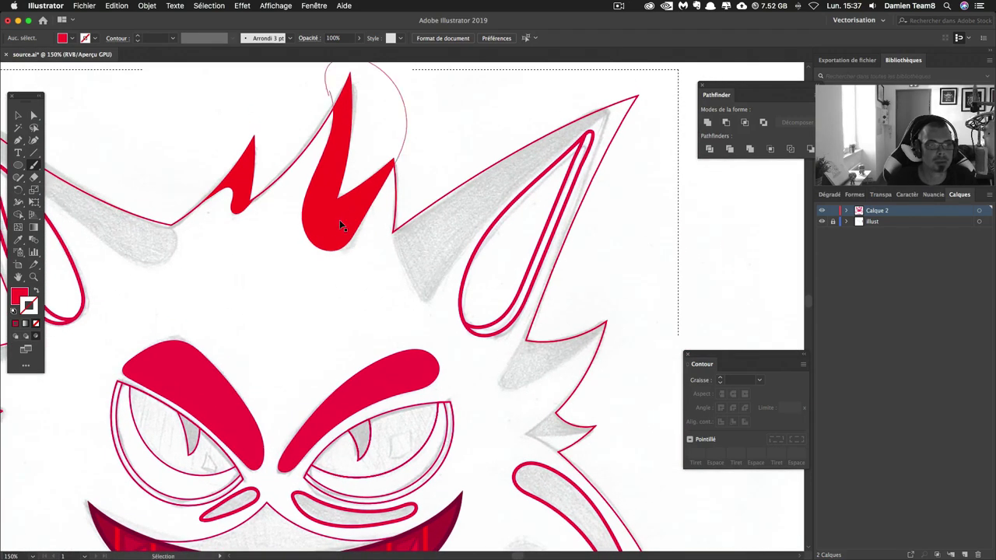
left_click(335, 223)
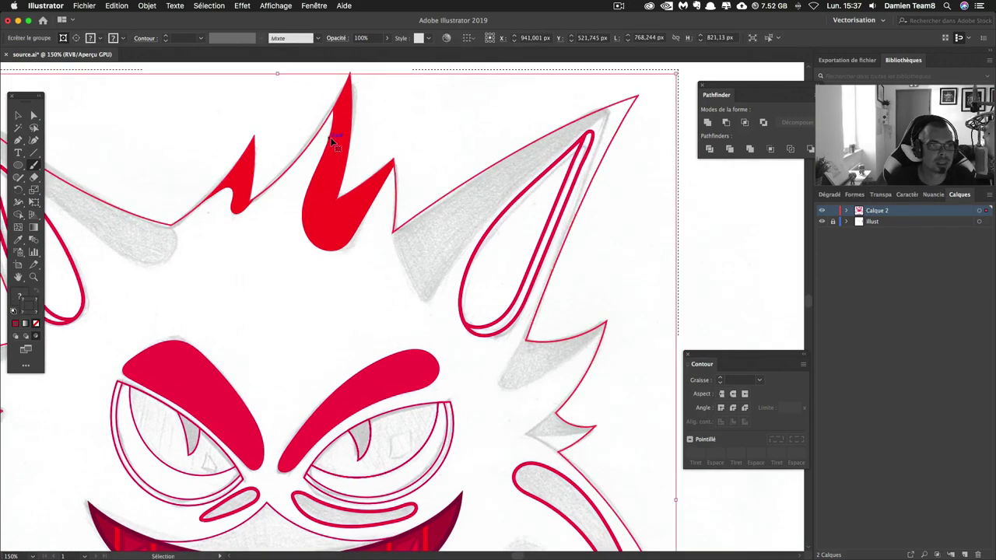
left_click(33, 115)
left_click(319, 238)
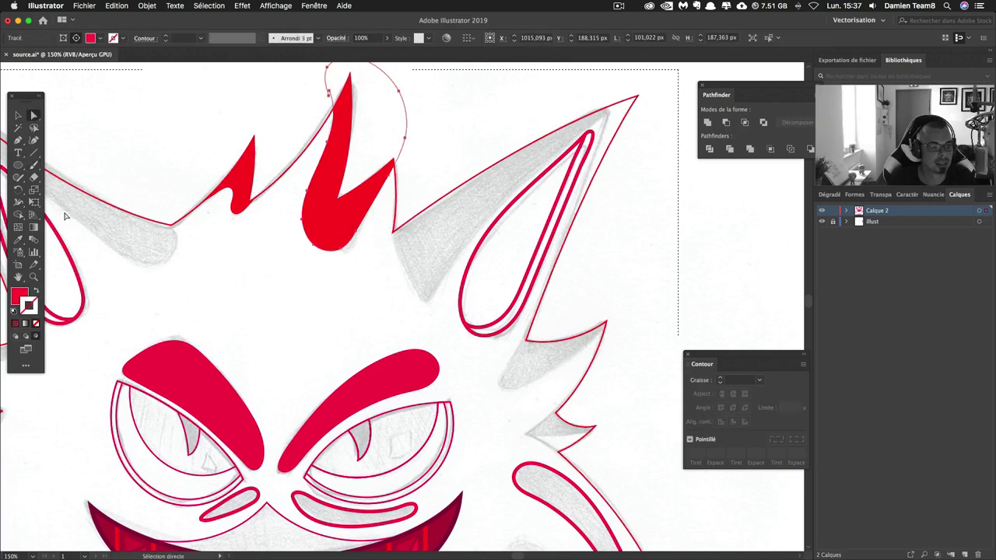
key("b")
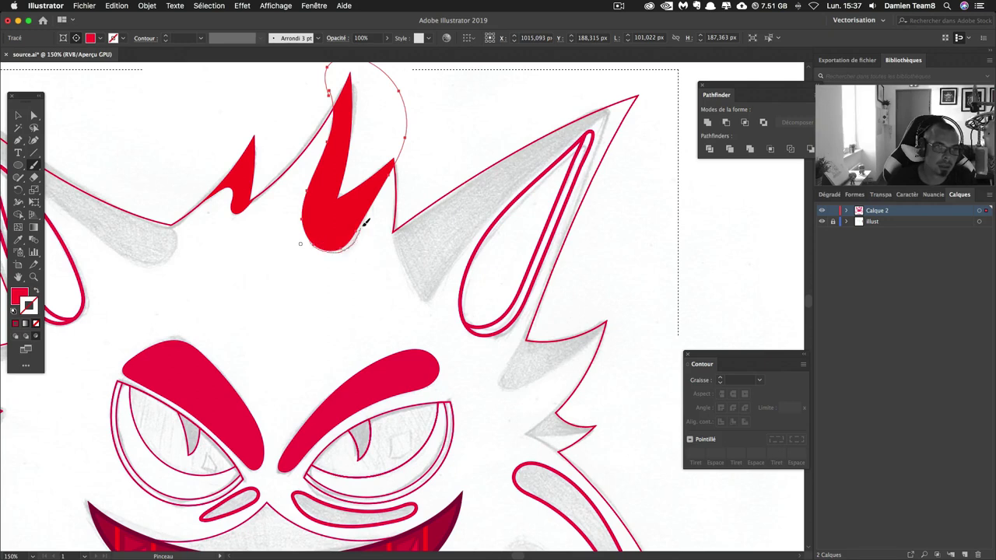
left_click_drag(372, 202, 381, 195)
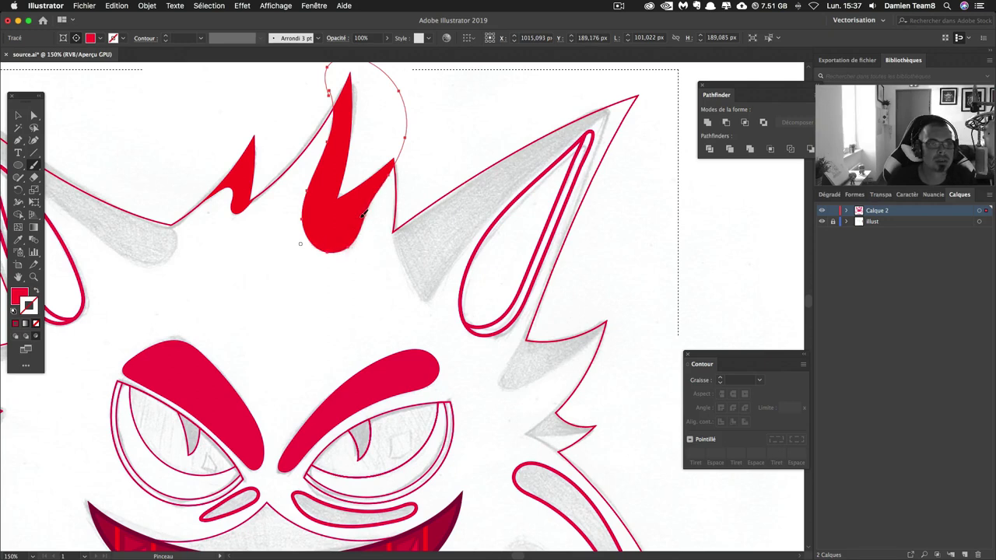
left_click_drag(400, 158, 401, 136)
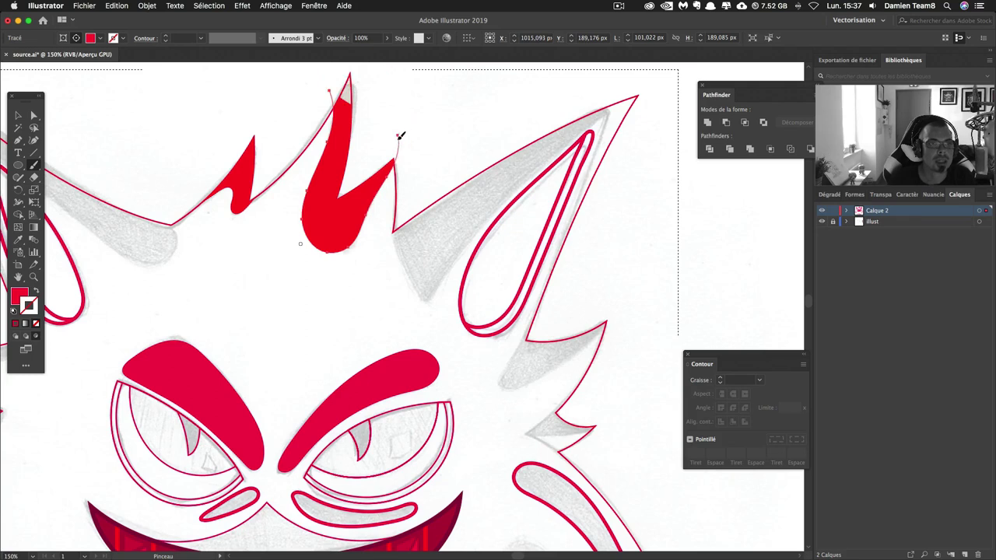
scroll(422, 128, "up", 3)
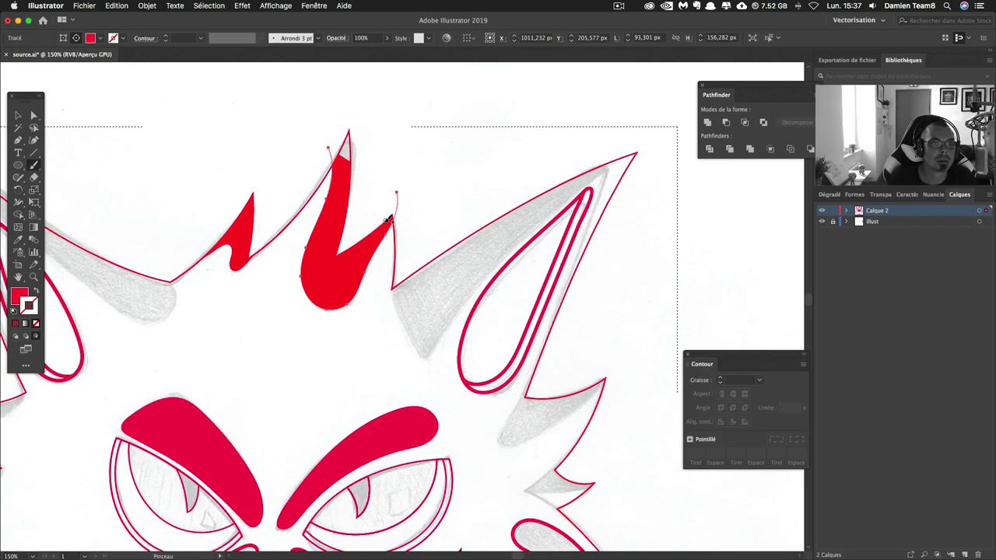
left_click_drag(400, 211, 349, 122)
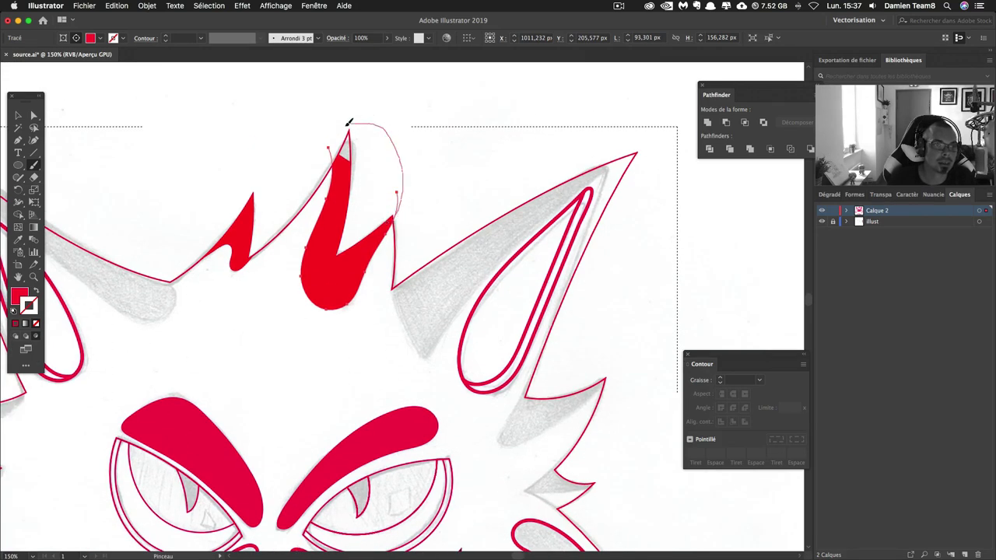
key("super+shift+a")
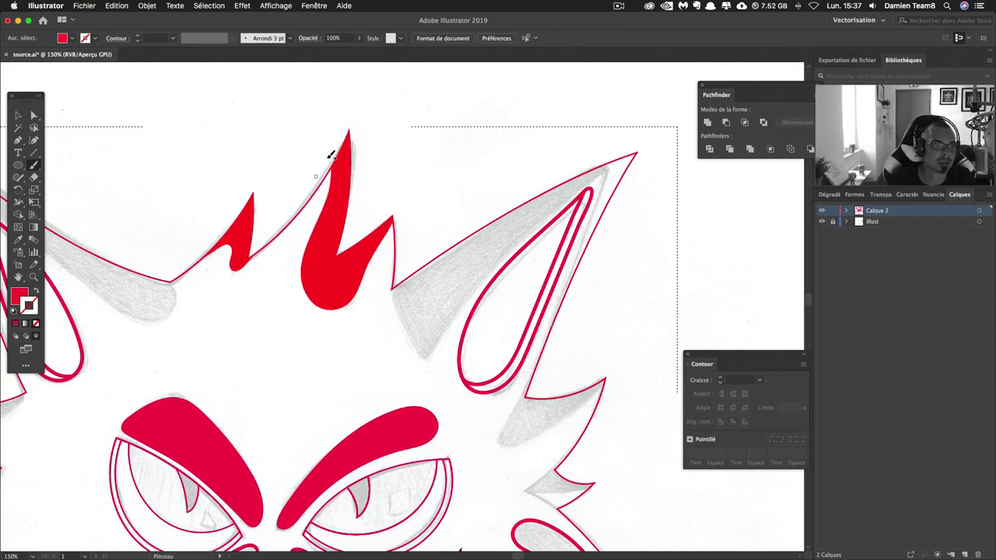
Paint red shadows on the right arm, right lower lobe and along the lower body lobes.
left_click_drag(412, 304, 474, 202)
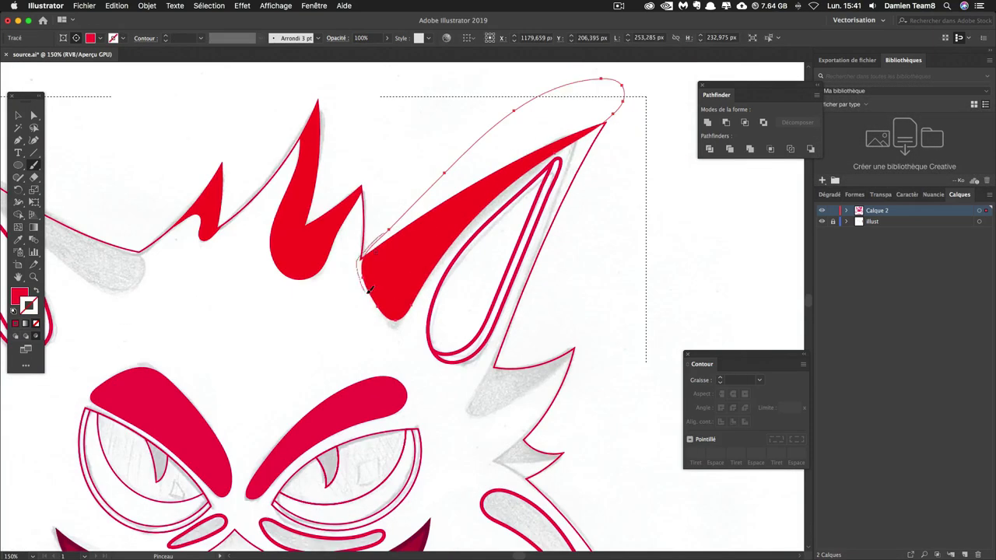
key("super+shift+a")
scroll(370, 290, "down", 5)
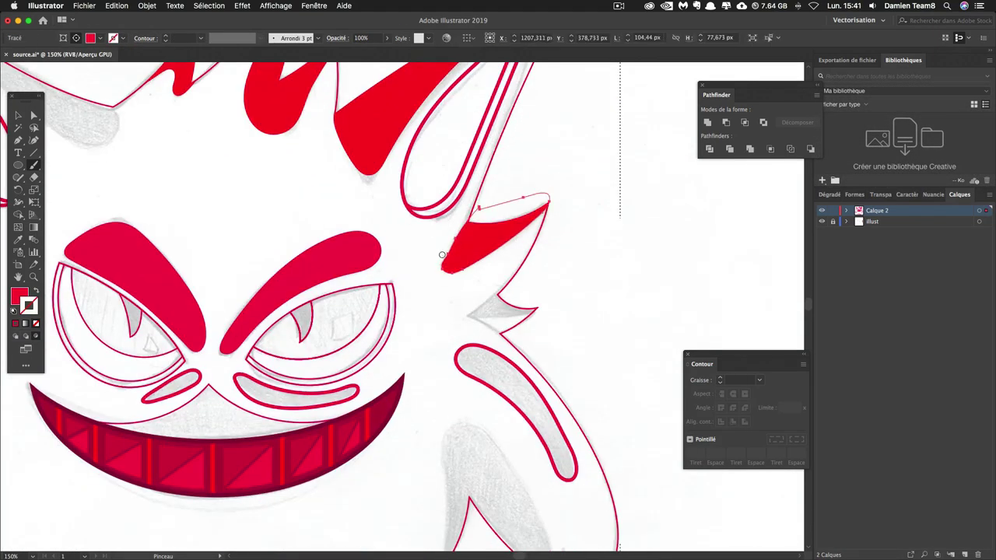
scroll(454, 215, "down", 3)
scroll(454, 214, "down", 3)
left_click_drag(455, 214, 482, 334)
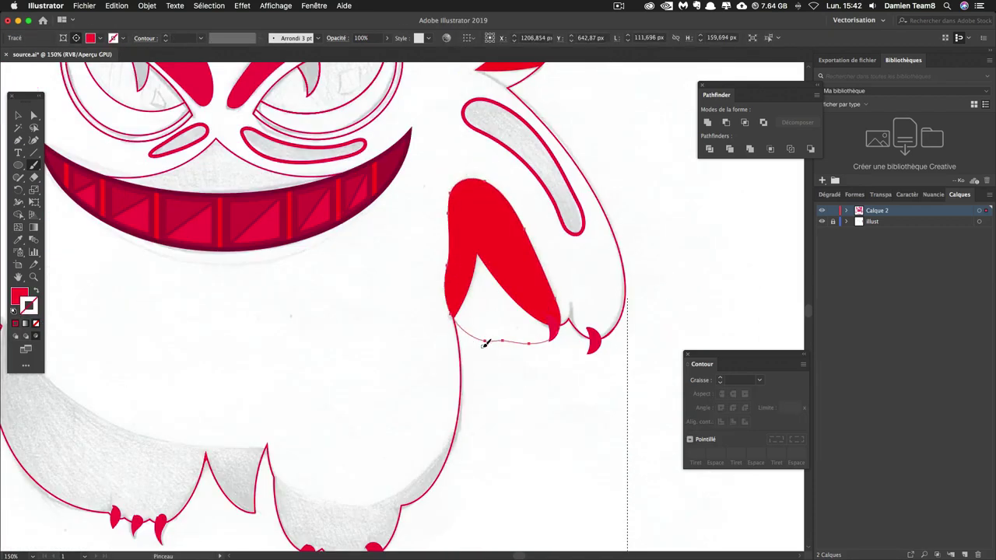
scroll(483, 335, "down", 5)
left_click_drag(346, 248, 551, 216)
scroll(467, 296, "up", 1)
mouse_move(437, 278)
left_mouse_down()
mouse_move(372, 277)
mouse_move(168, 161)
left_mouse_up()
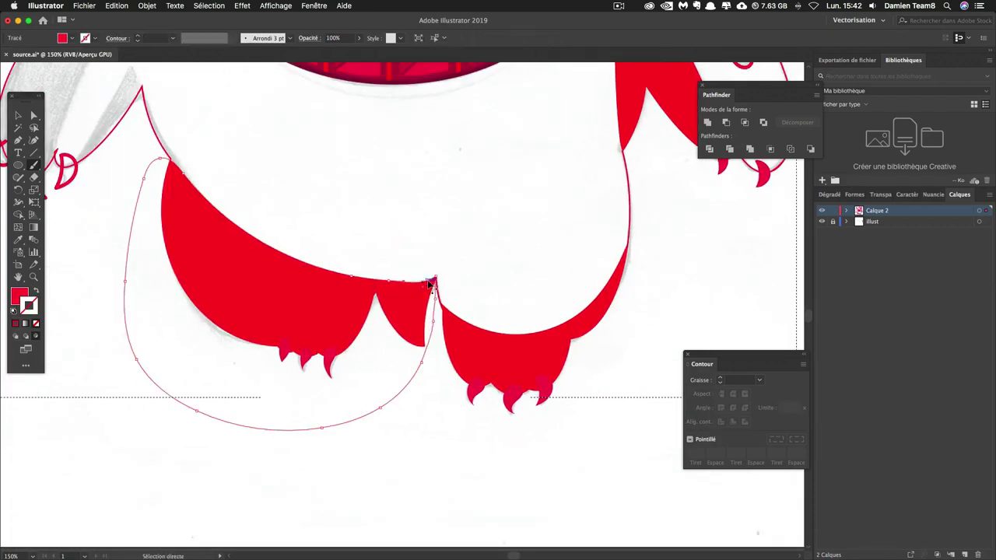
Add red shadows under the chin and near the left ear, then zoom out.
scroll(138, 223, "up", 5)
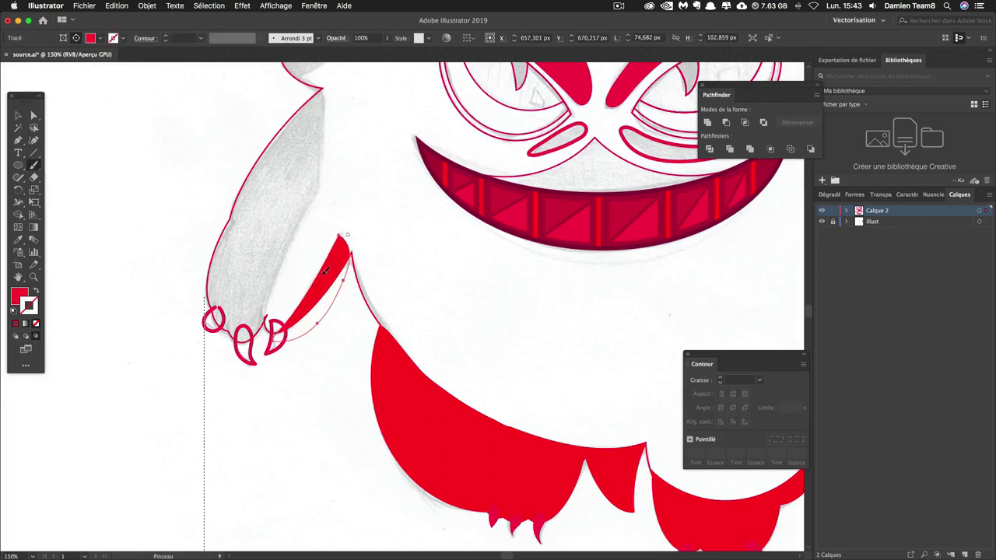
scroll(195, 203, "up", 1)
left_click_drag(347, 117, 229, 351)
scroll(193, 187, "up", 3)
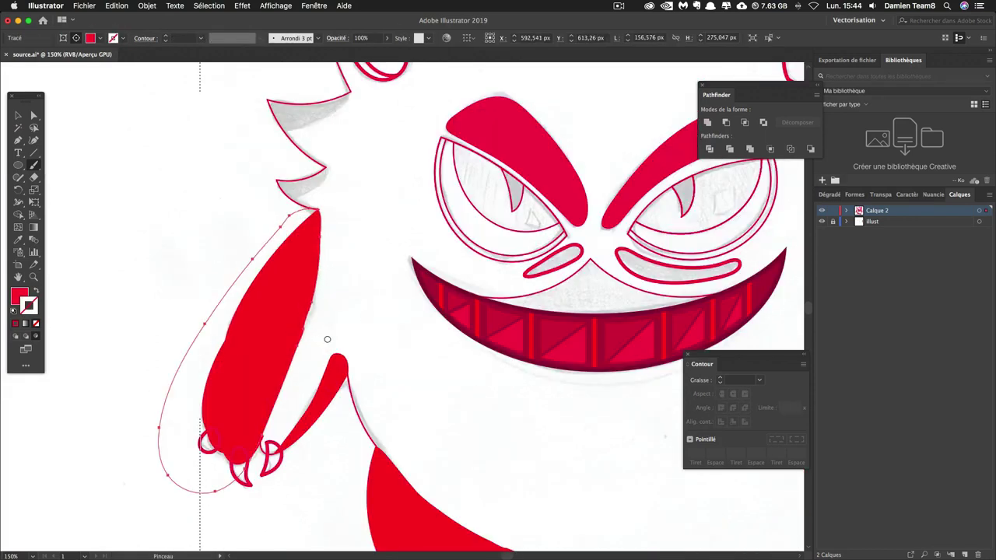
scroll(233, 186, "down", 2)
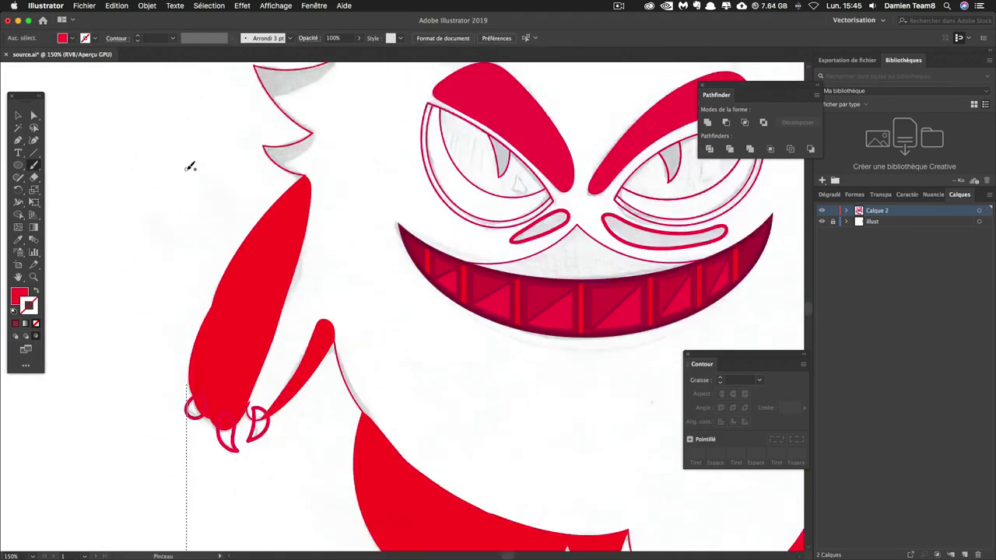
scroll(192, 162, "up", 4)
left_click_drag(319, 249, 323, 260)
scroll(323, 259, "up", 3)
scroll(323, 259, "up", 5)
left_click_drag(195, 101, 373, 217)
key("super+minus")
key("super+minus")
key("super+minus")
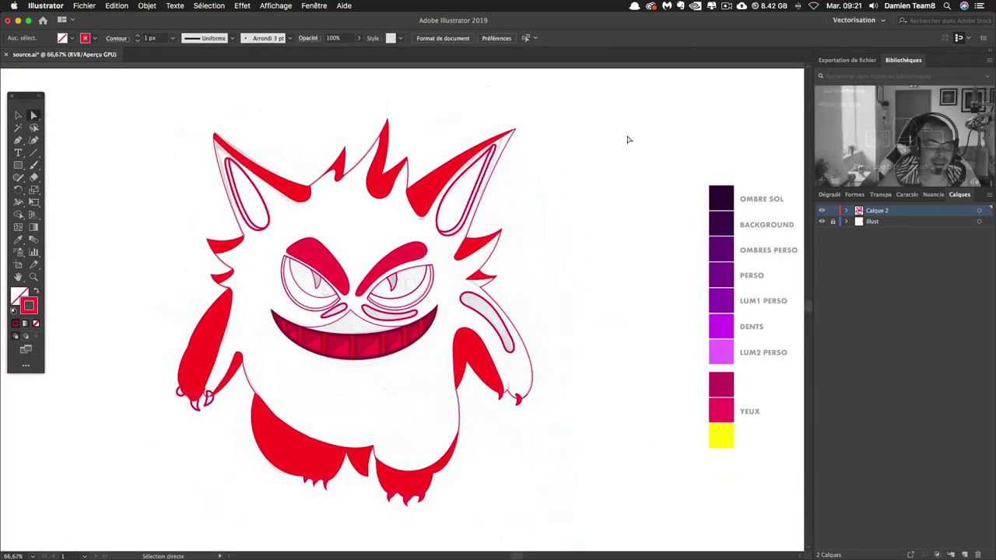
Expand Calque 2 and its <Écrêter le groupe> in Calques, then select the <Masque> path.
left_click(847, 210)
scroll(895, 278, "down", 5)
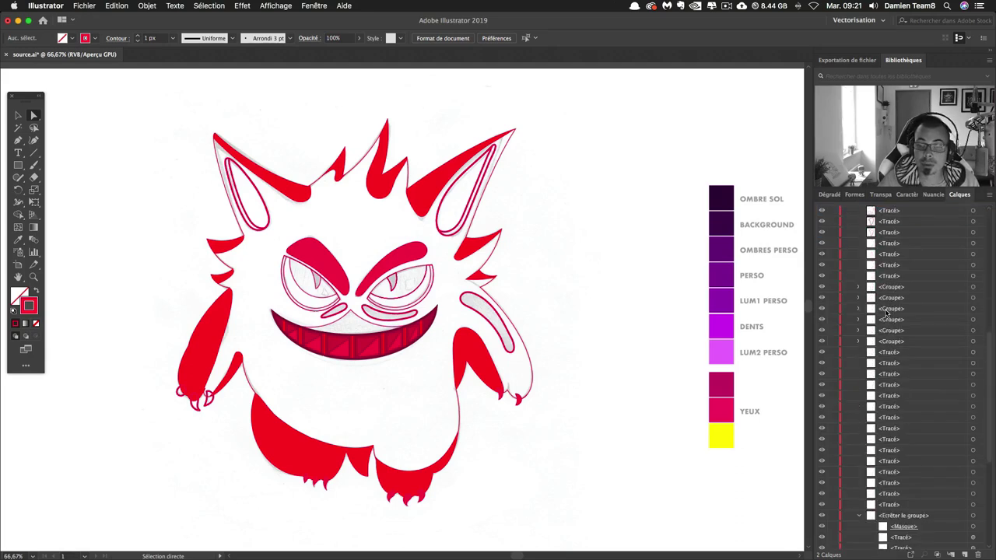
left_click(859, 304)
left_click(917, 317)
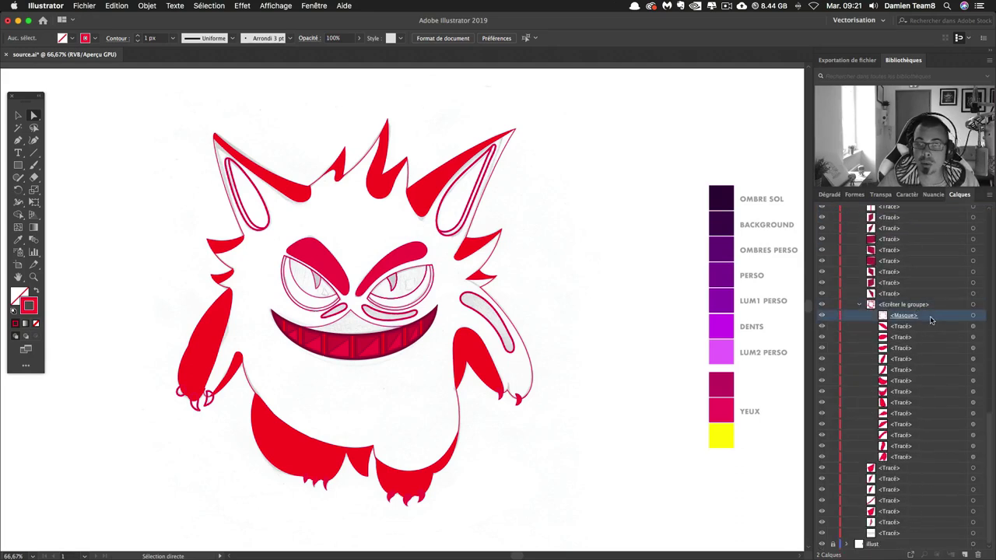
left_click(859, 304)
left_click(854, 460)
scroll(935, 463, "down", 5)
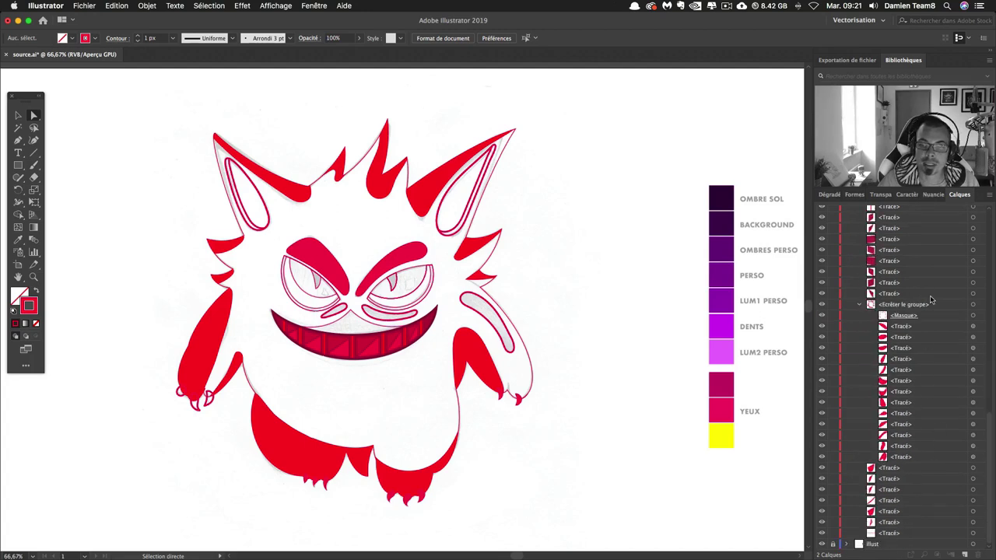
left_click(972, 316)
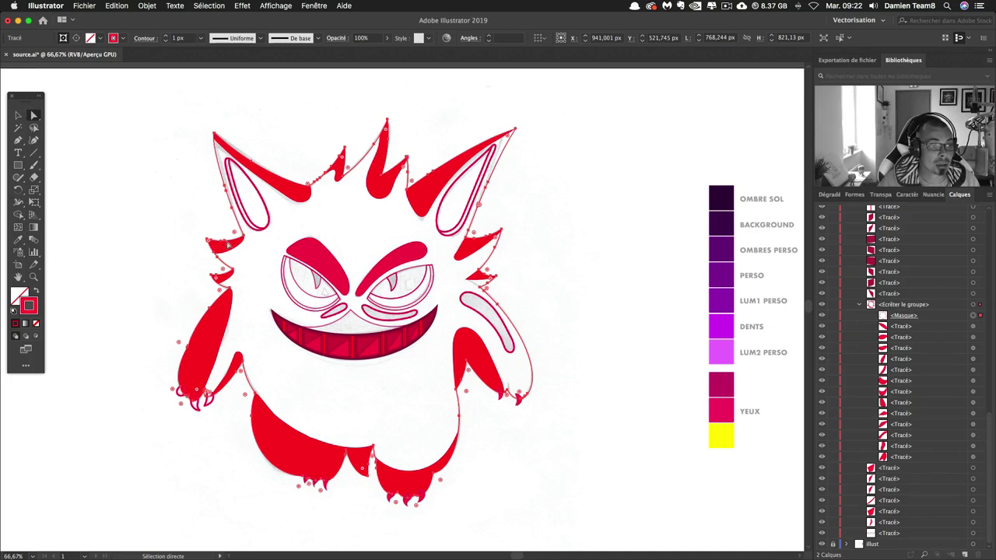
Fill the body PERSO purple and recolour all red spike, ear, arm and foot shadows OMBRES PERSO.
left_click(18, 240)
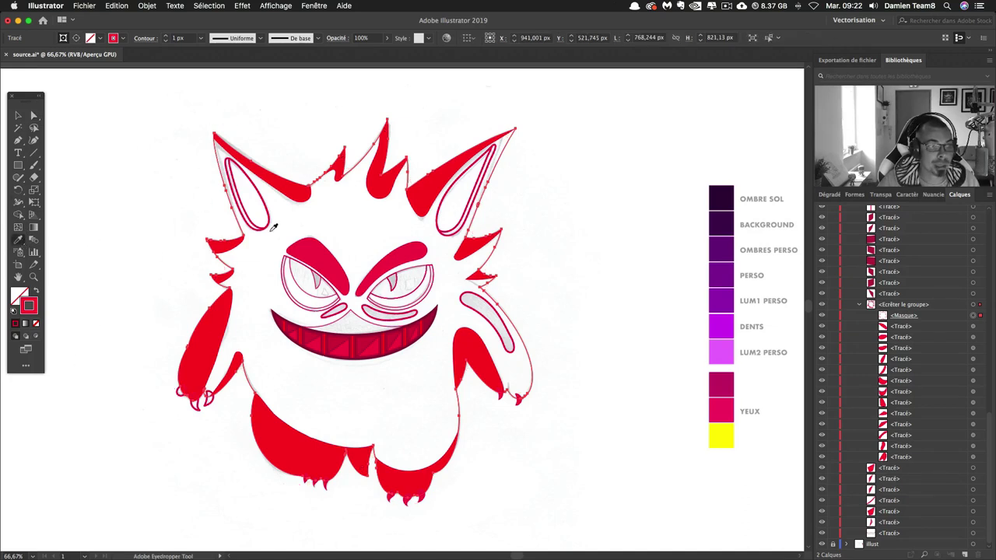
left_click(729, 273)
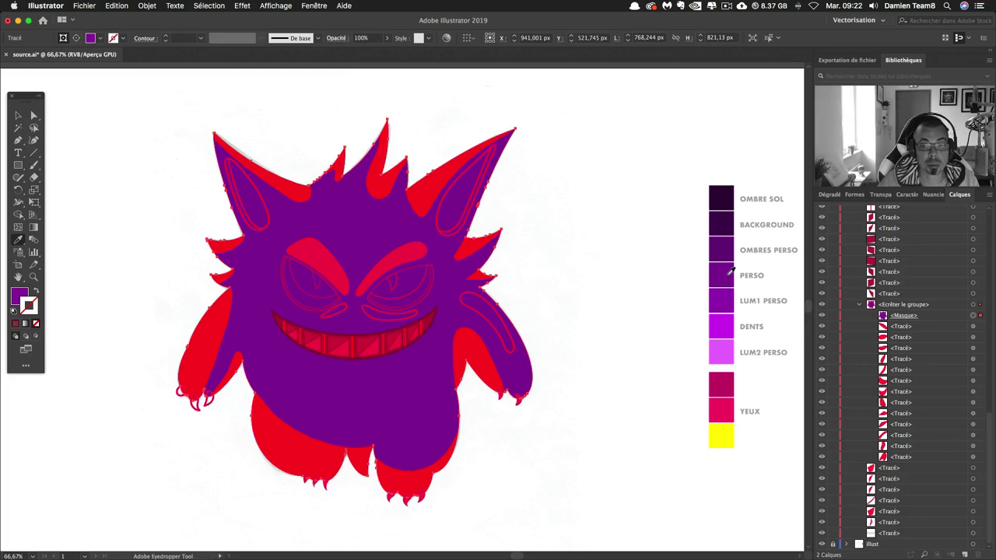
left_click(33, 115)
left_click(234, 243)
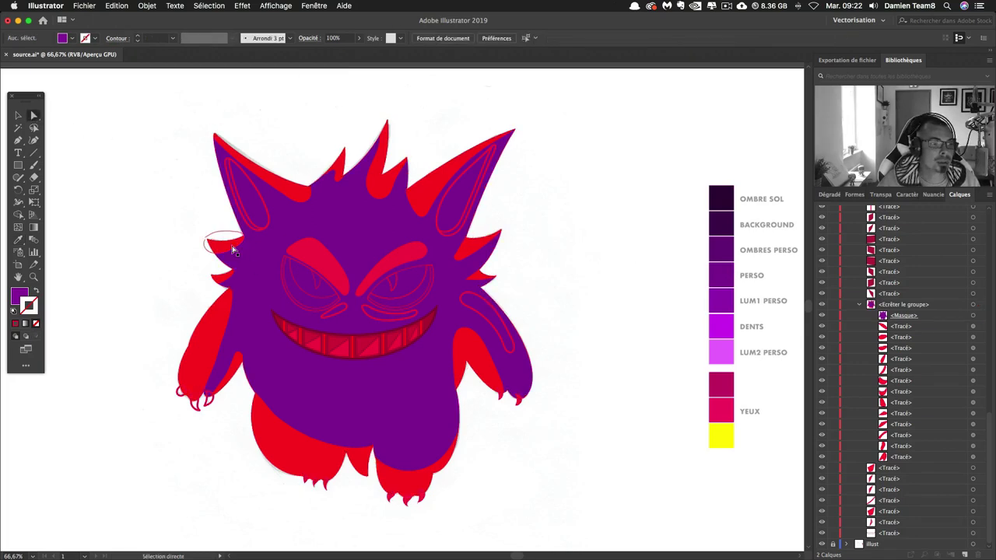
left_click(288, 191, "shift")
left_click(343, 171, "shift")
left_click(379, 190, "shift")
left_click(425, 204, "shift")
left_click(479, 245, "shift")
left_click(487, 274, "shift")
left_click(470, 352, "shift")
left_click(420, 467, "shift")
left_click(304, 457, "shift")
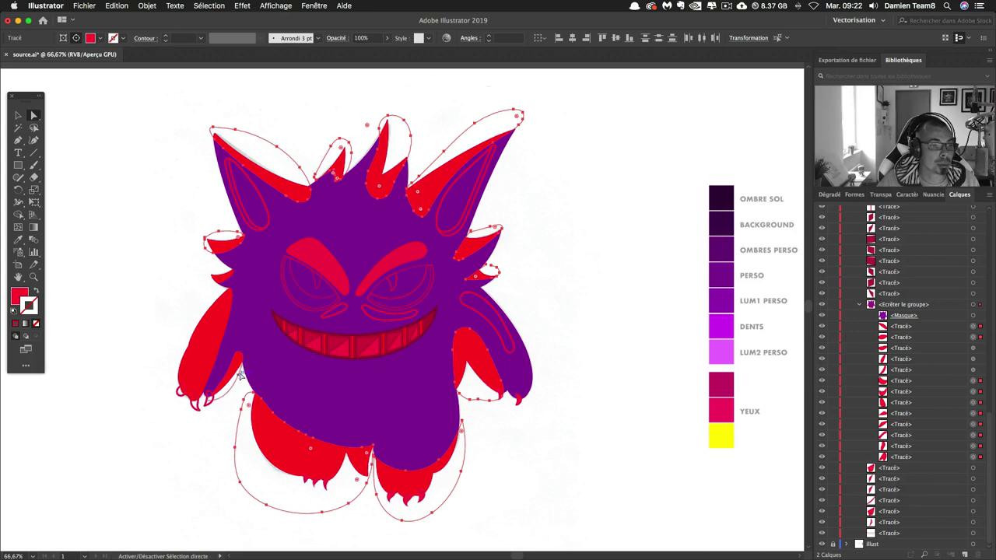
left_click(198, 349, "shift")
left_click(229, 282, "shift")
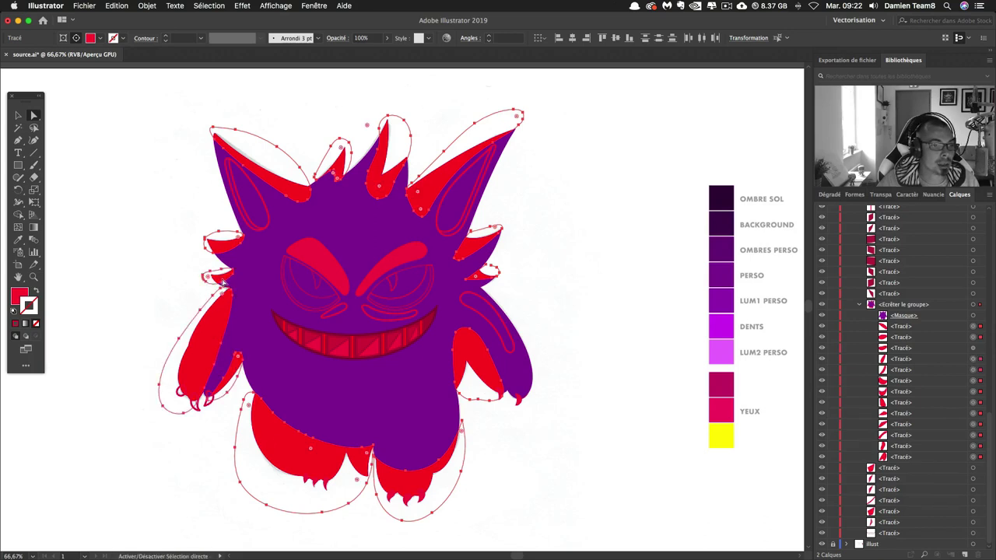
left_click(17, 241)
left_click(730, 243)
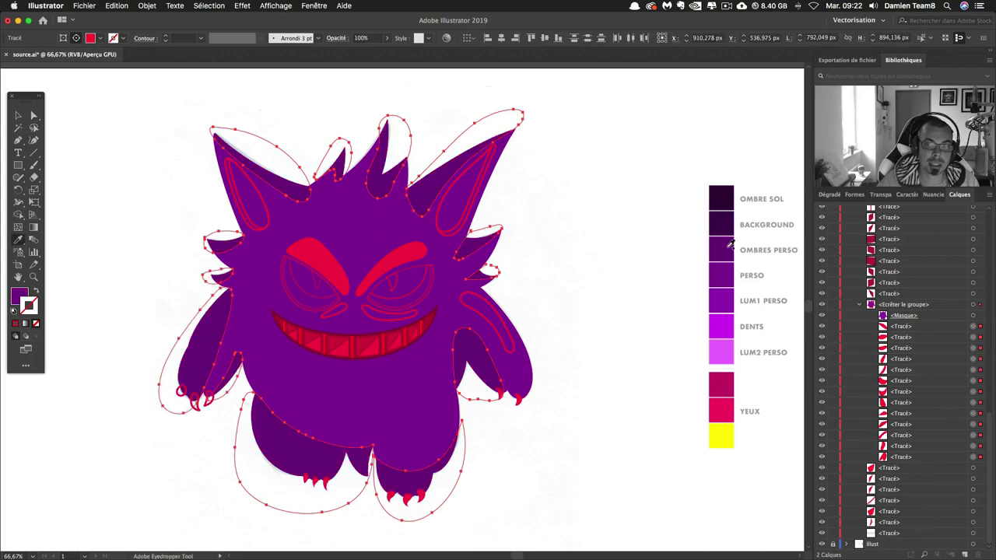
Recolour both eyebrows, the small eye strokes and the right arm stroke PERSO purple.
key("a")
key("ctrl+shift+a")
left_click(336, 280)
left_click(378, 267, "shift")
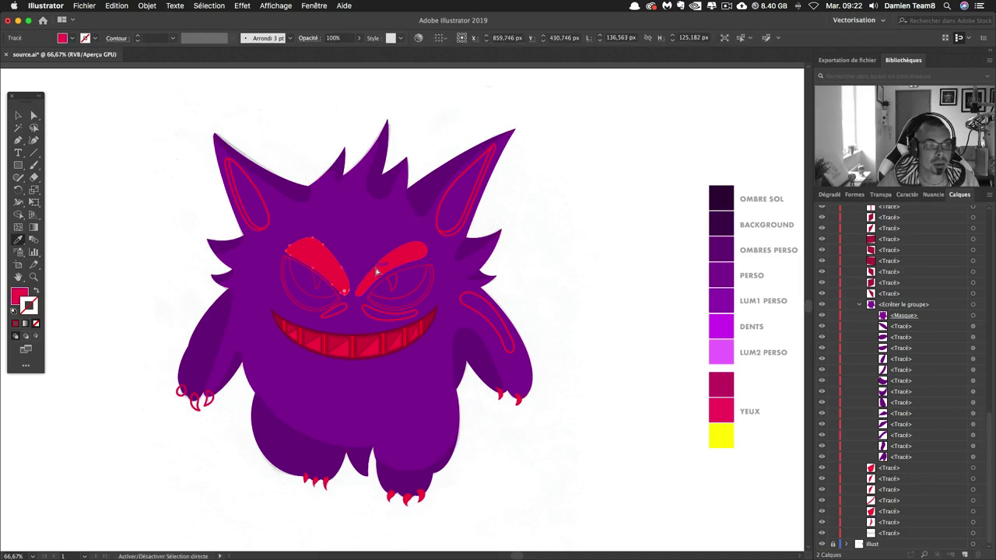
left_click(336, 314, "shift")
left_click(371, 317, "shift")
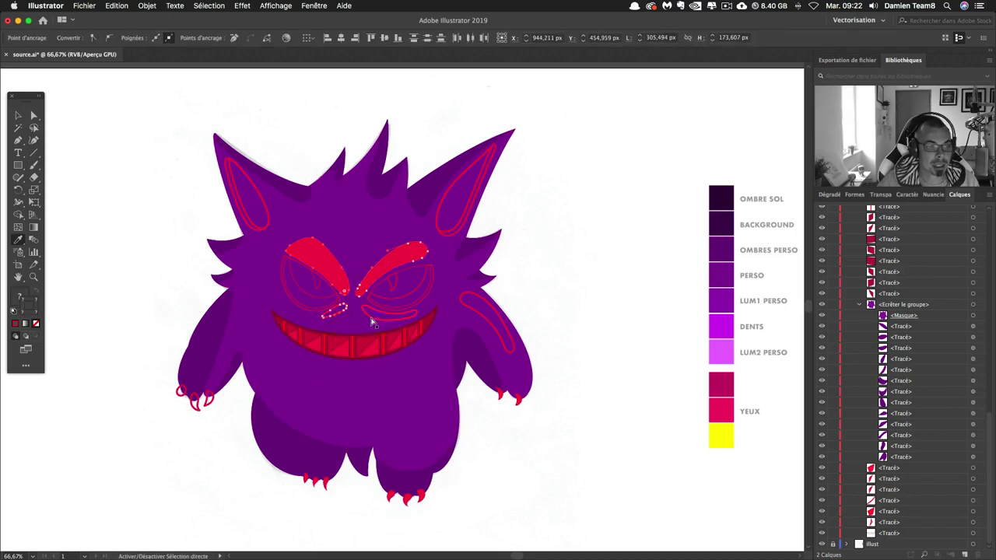
left_click(483, 319, "shift")
key("i")
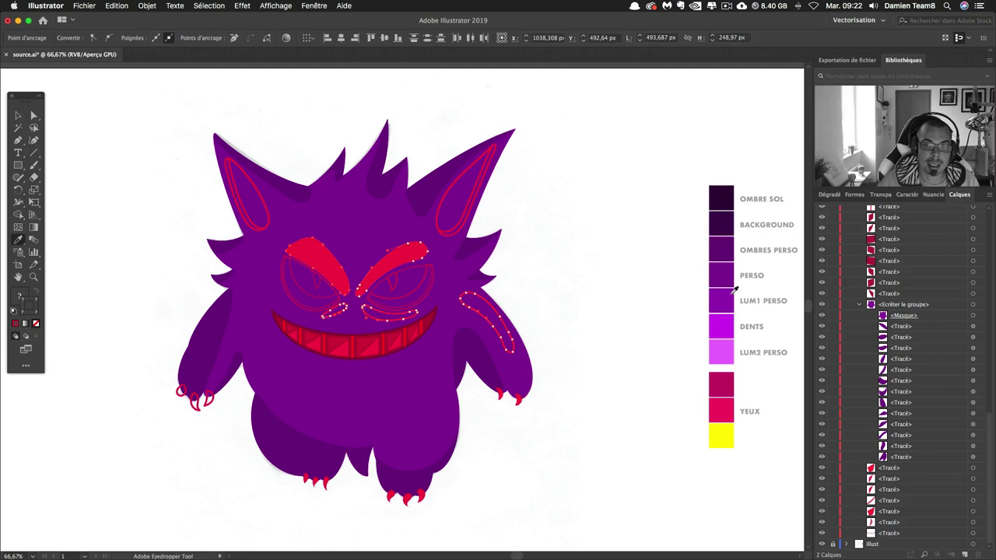
left_click(730, 274)
key("a")
left_click(576, 263)
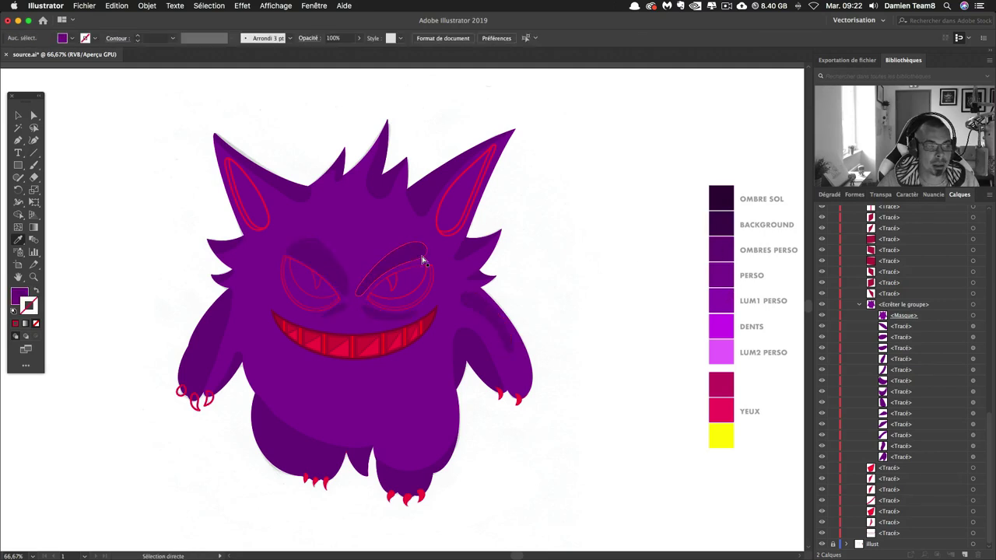
Try LUM1 and LUM2 PERSO on both inner ears, settling on the DENTS magenta.
left_click(251, 216)
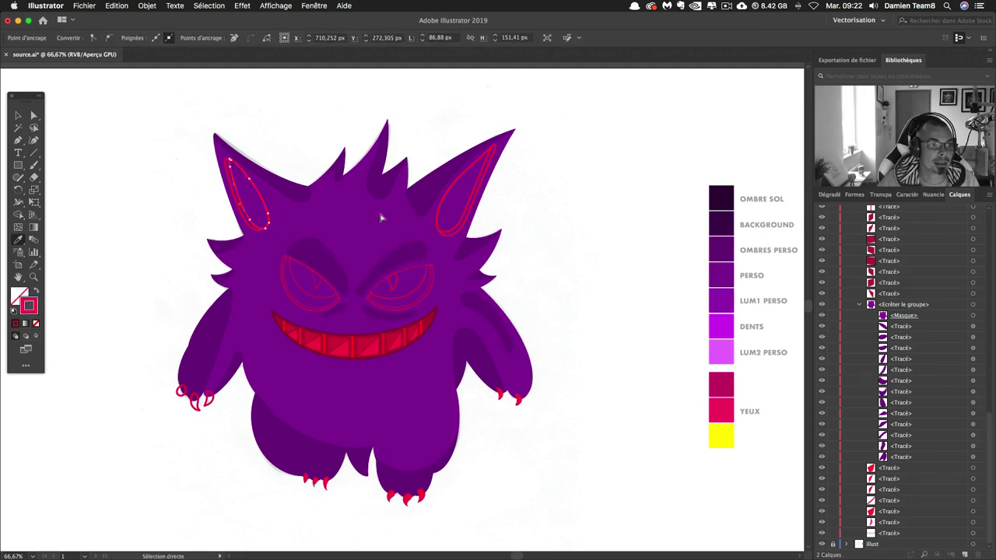
key("i")
scroll(729, 315, "up", 1)
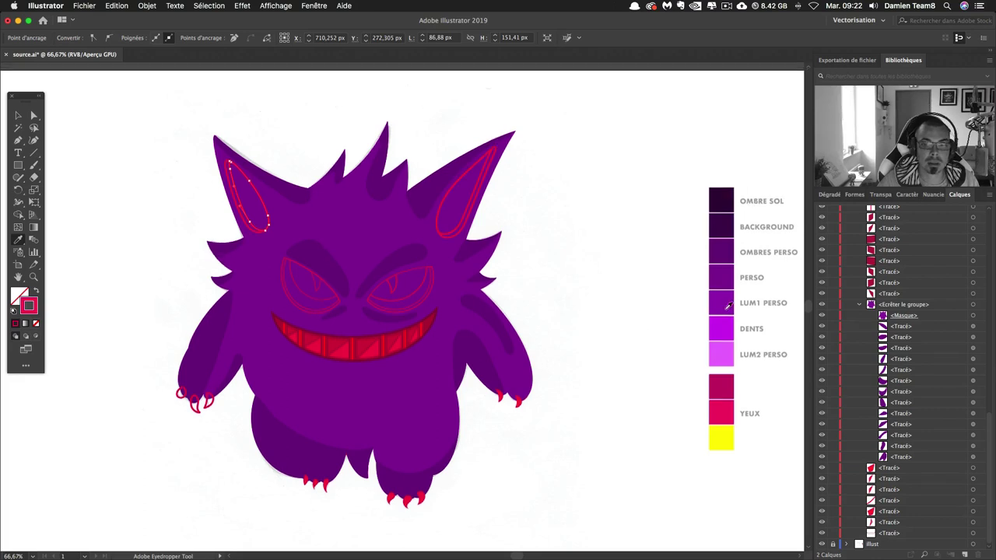
left_click(729, 298)
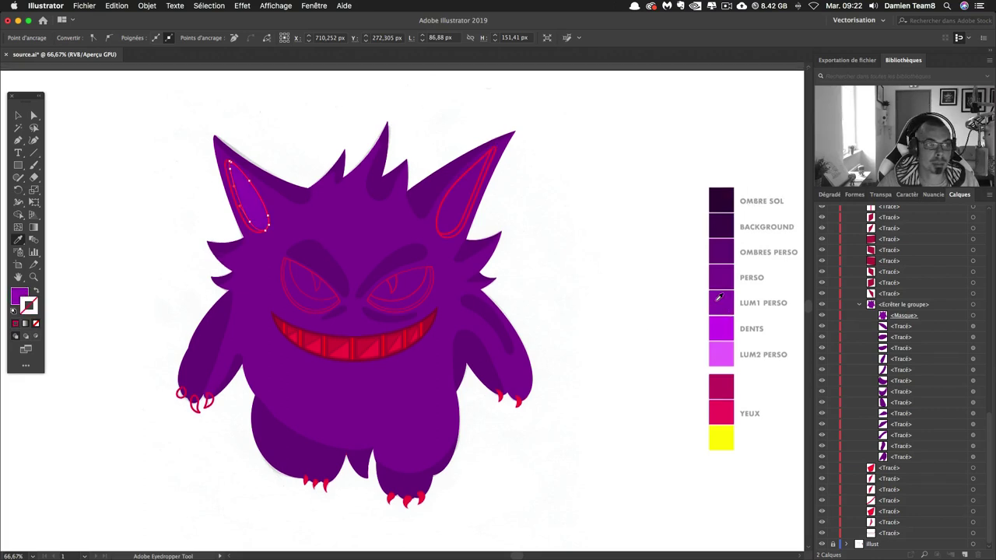
left_click(462, 227, "super")
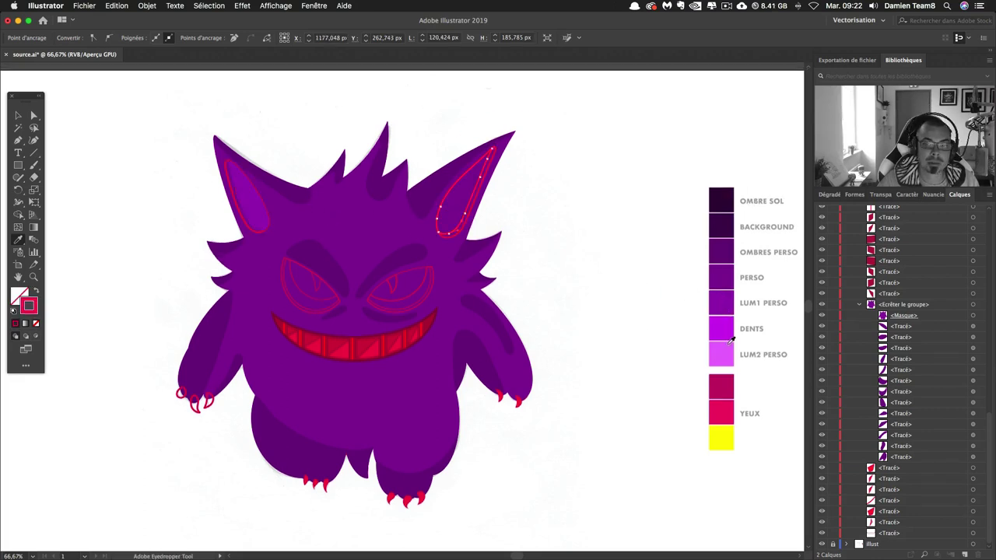
left_click(724, 301)
left_click(612, 285, "super")
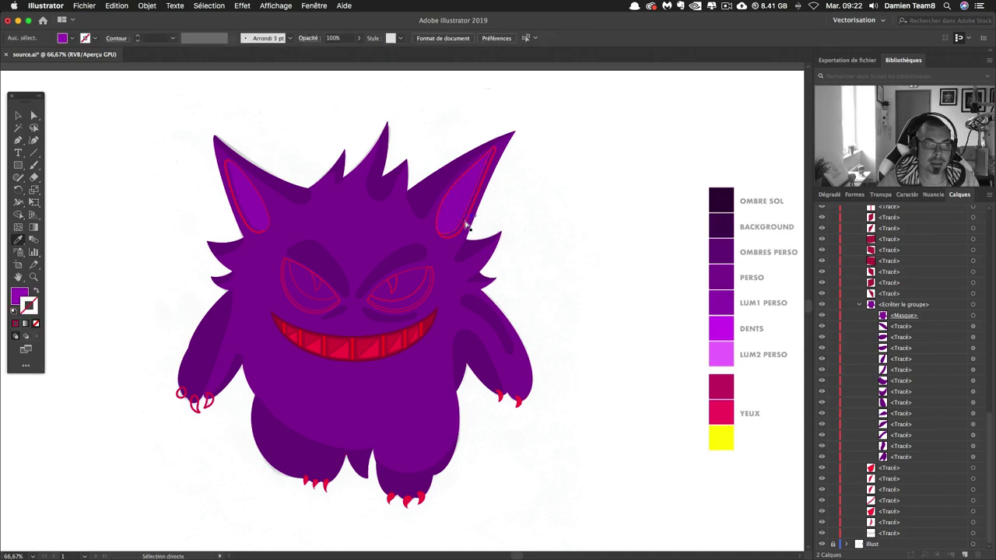
left_click(469, 226, "super")
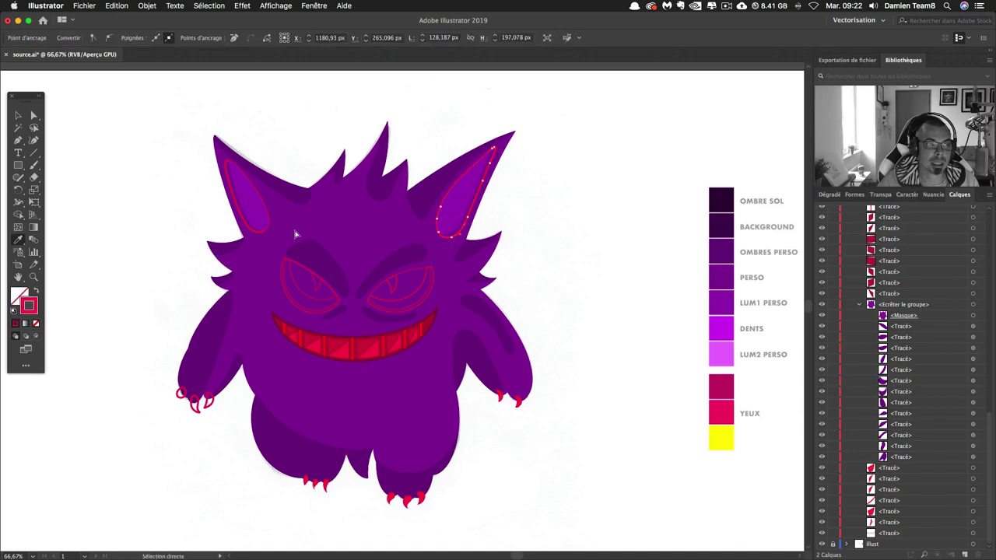
left_click(250, 232, "shift+super")
left_click(729, 356)
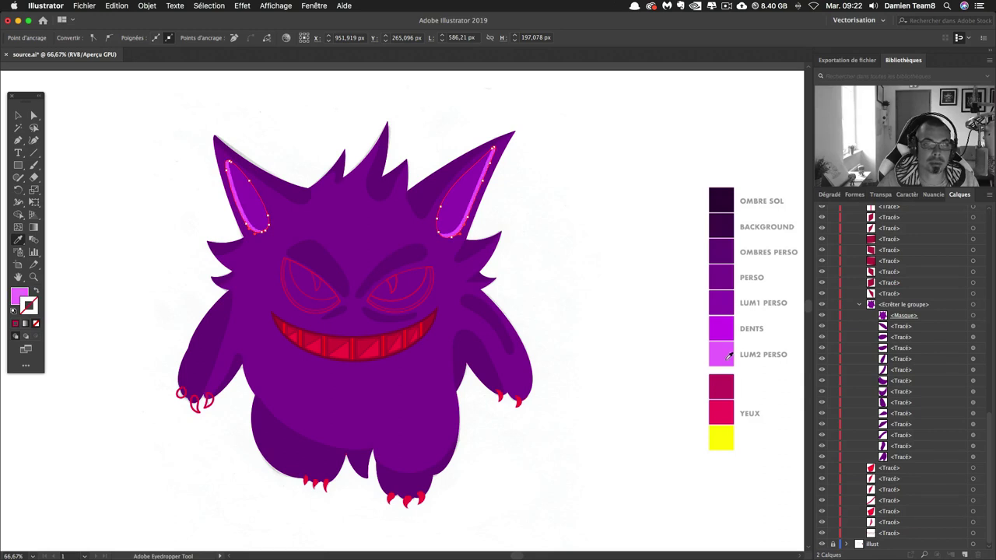
left_click(729, 321)
left_click(625, 280, "super")
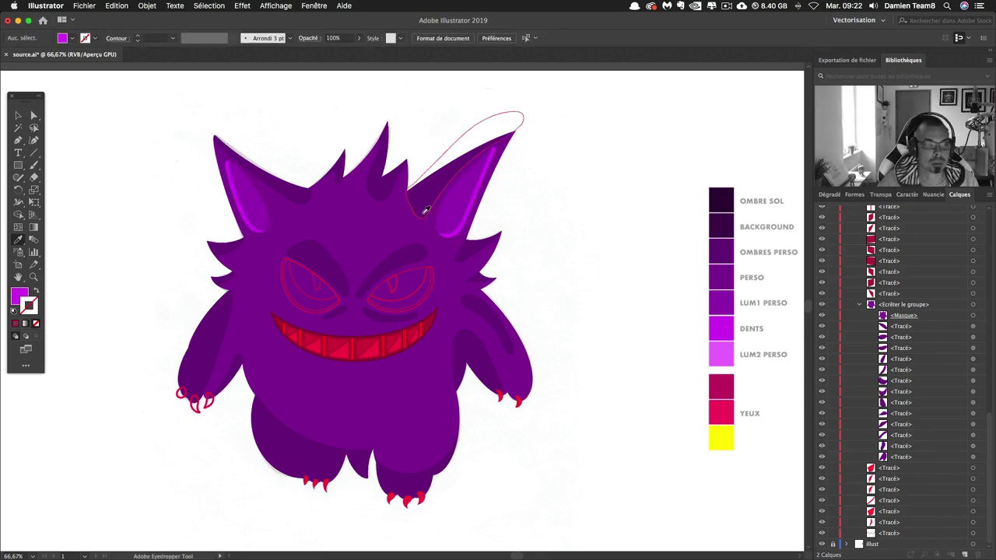
Colour the hand claws LUM1 PERSO purple and send them to the back.
left_click(198, 405, "super")
left_click_drag(233, 396, 291, 412)
left_click_drag(459, 331, 491, 406)
key("i")
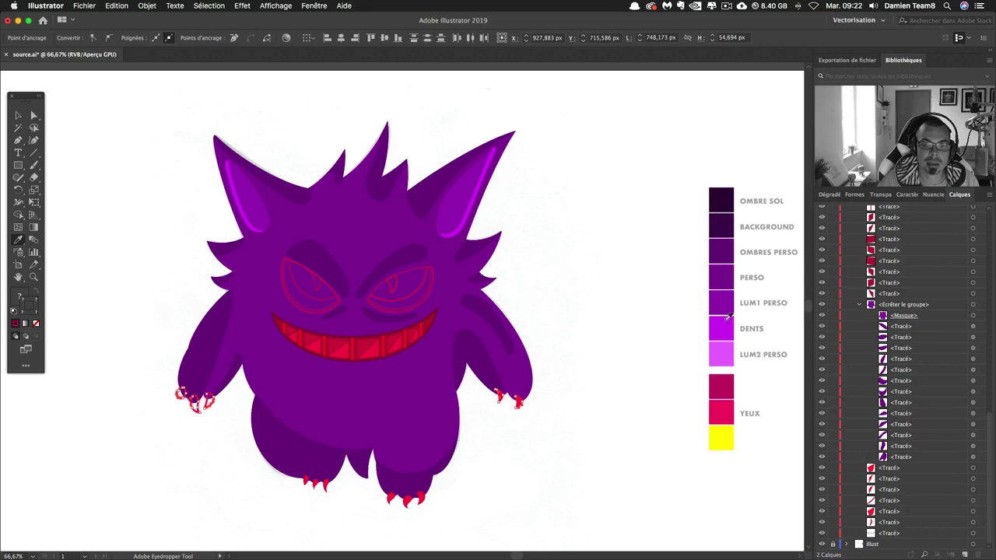
left_click(726, 306)
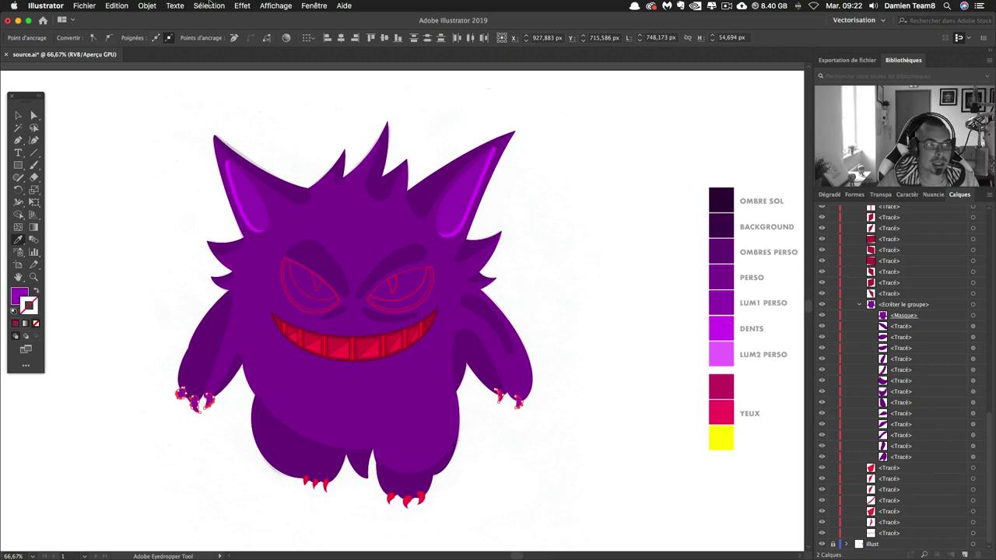
left_click(147, 5)
left_click(311, 58)
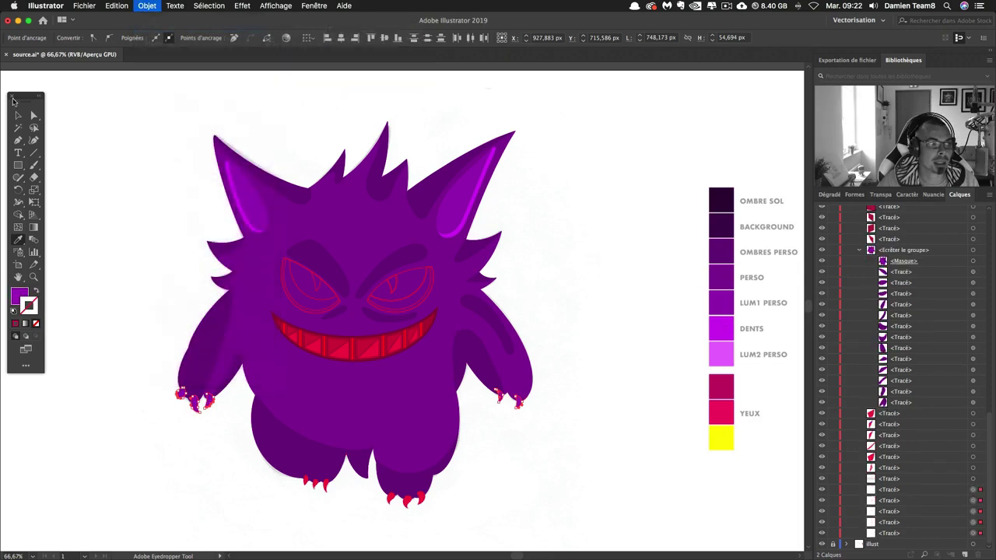
Inspect the individual claw paths on both hands.
key("v")
left_click(55, 133)
left_click(175, 401)
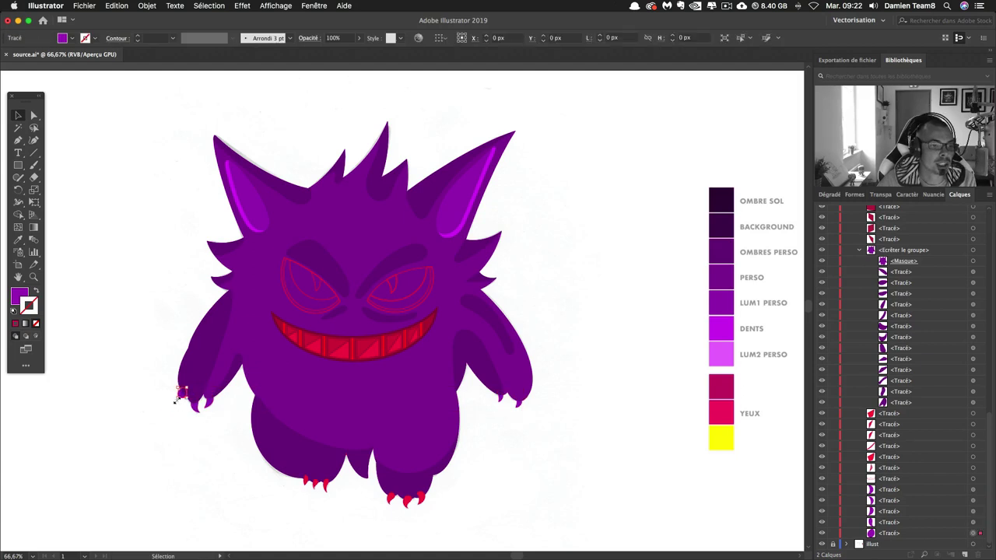
left_click(143, 407)
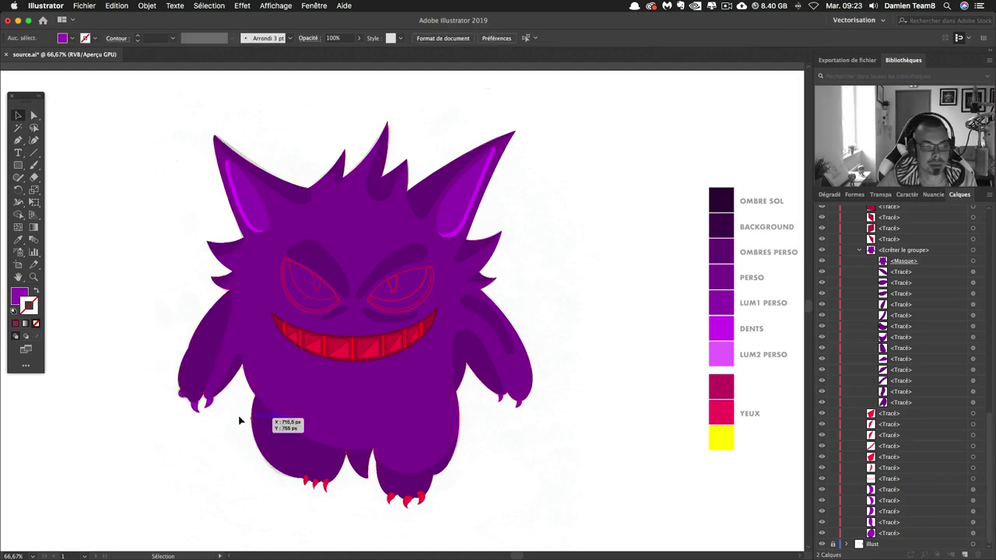
left_click(195, 405)
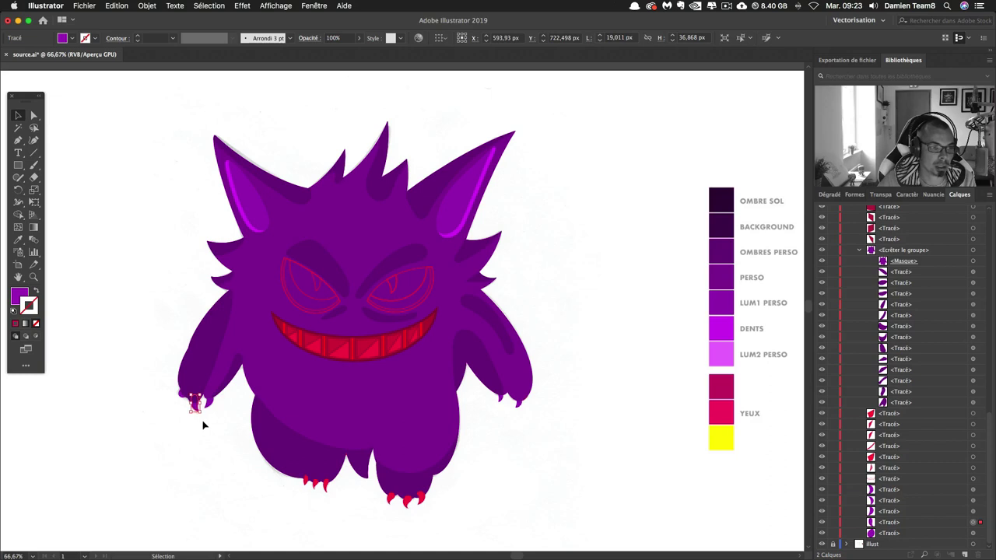
left_click(203, 425)
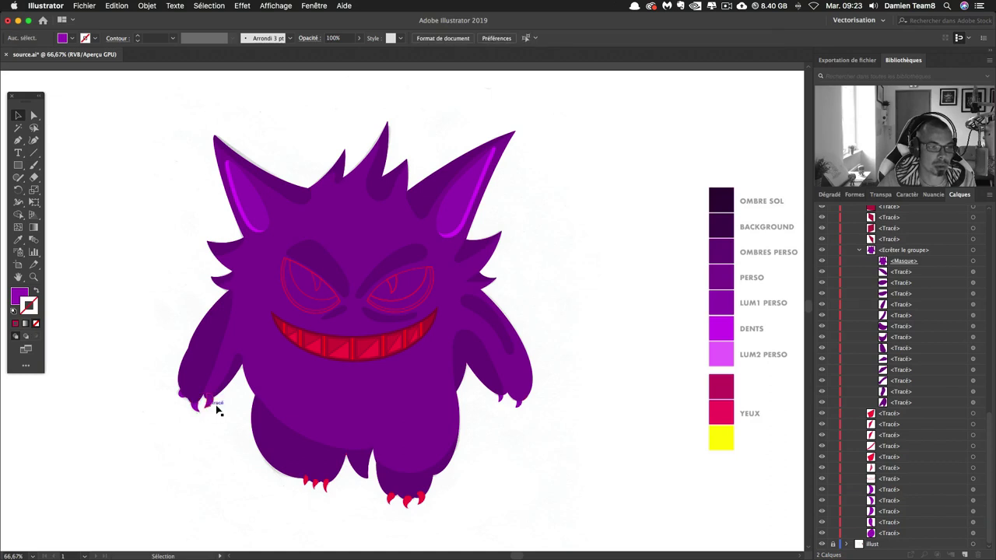
left_click(503, 403)
left_click(493, 478)
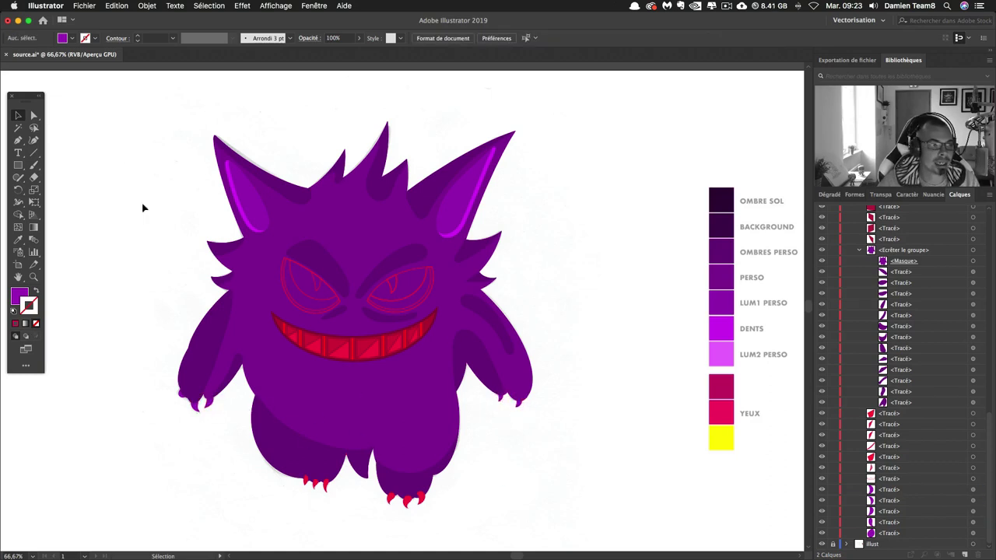
Fill both feet's claws with the body purple and send them to the back.
left_click(329, 487)
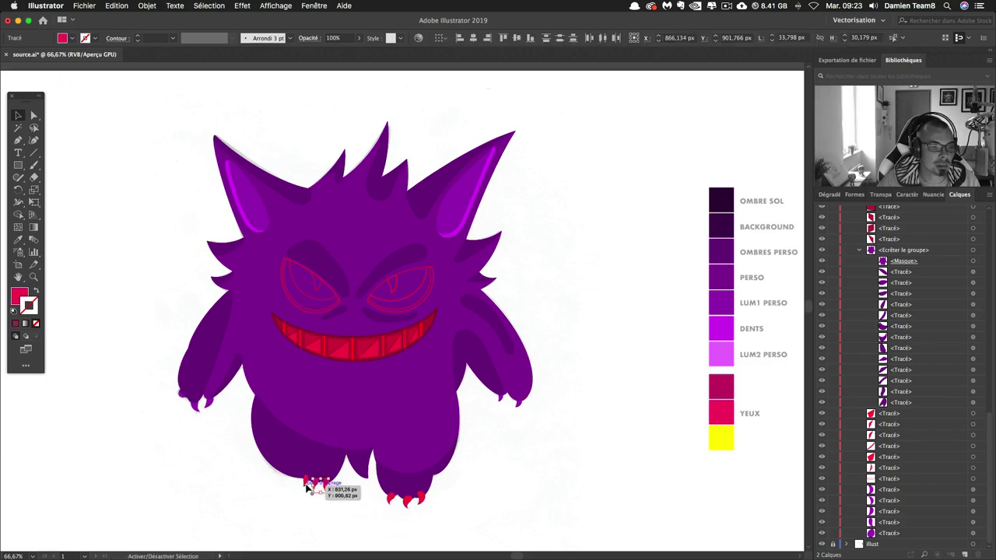
left_click(404, 505, "shift")
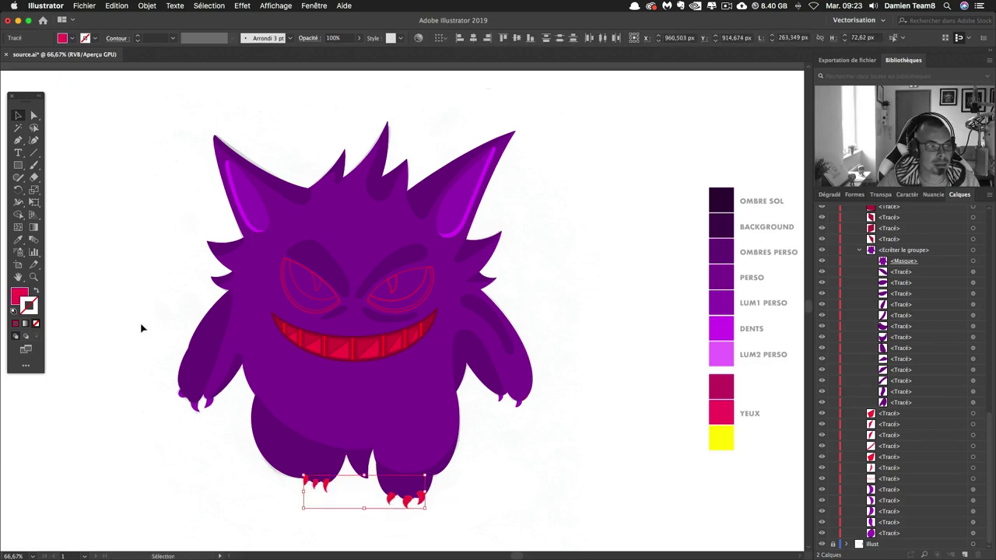
left_click(19, 240)
left_click(298, 444)
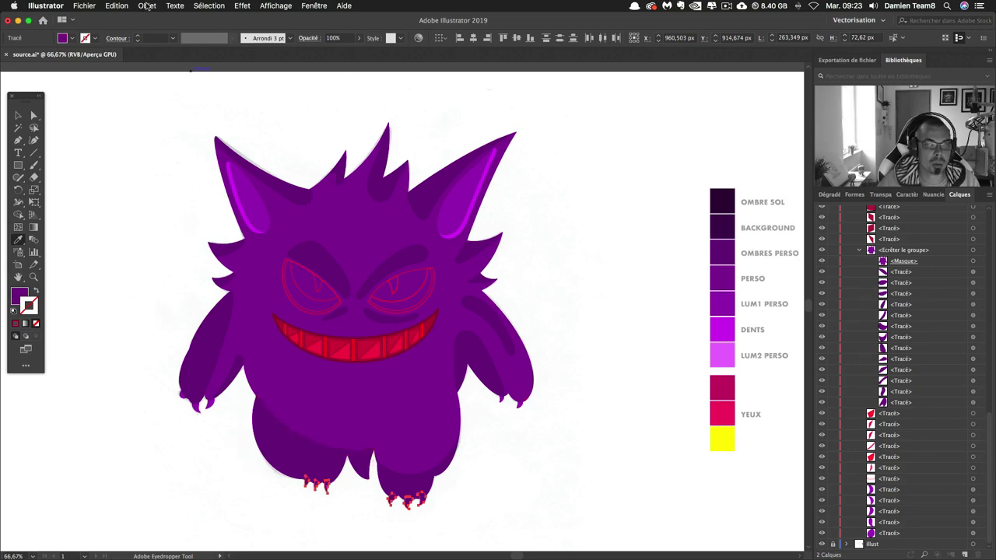
left_click(147, 6)
mouse_move(162, 28)
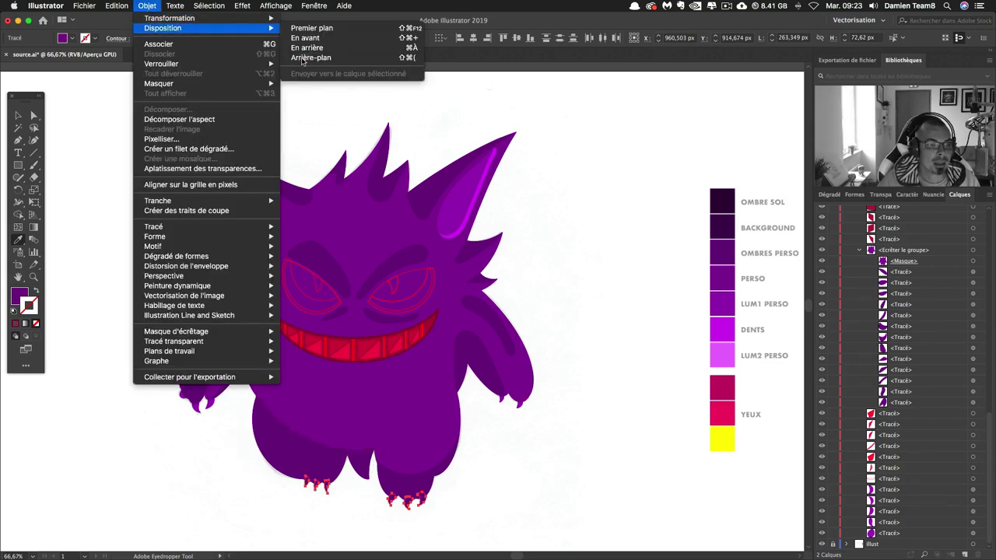
left_click(327, 53)
key("ctrl+shift+a")
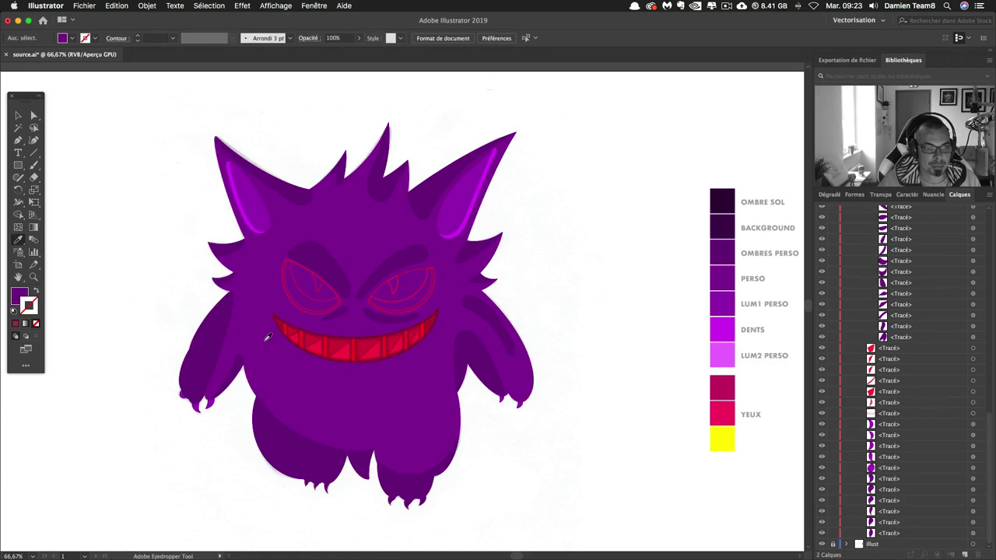
Zoom to 100% on the face and select the mouth path.
key("ctrl+plus")
key("ctrl+plus")
key("v")
key("ctrl+0")
key("ctrl+1")
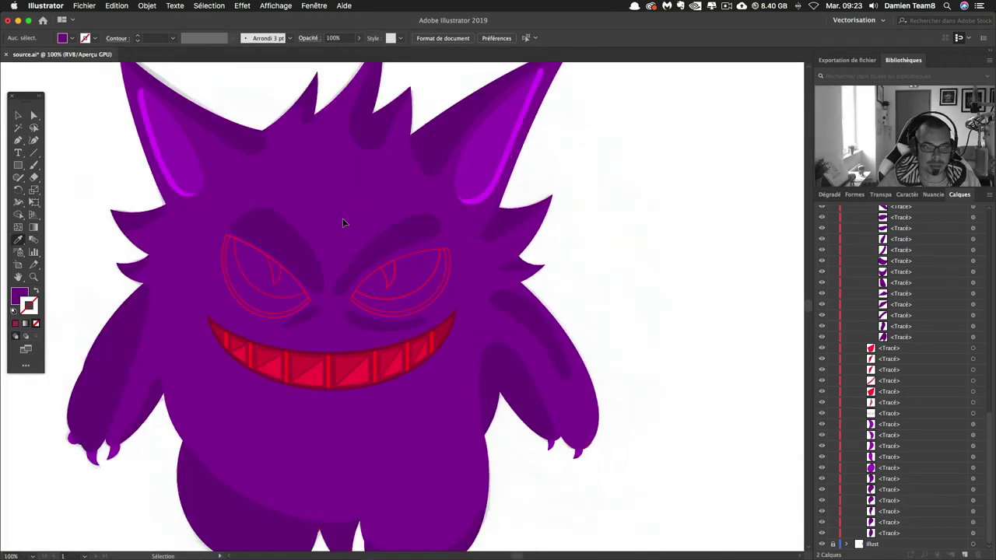
mouse_move(630, 345)
left_mouse_down()
mouse_move(522, 315)
mouse_move(534, 307)
left_mouse_up()
key("a")
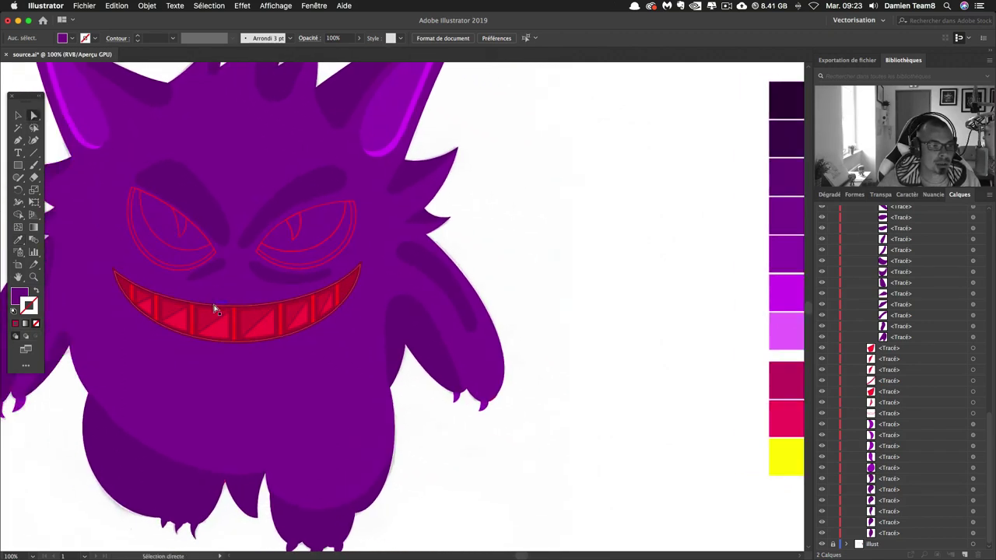
left_click(215, 305)
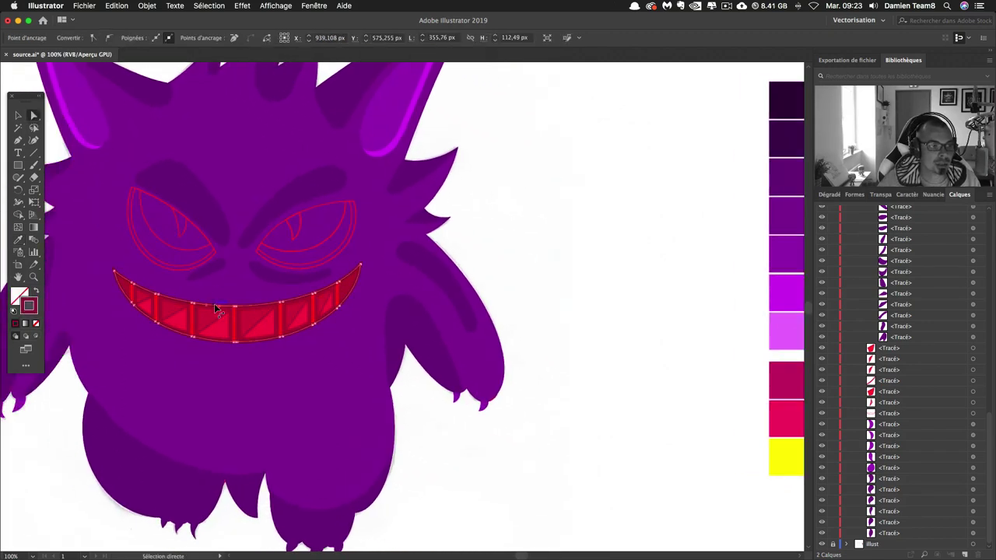
Apply the BACKGROUND dark purple to the mouth as an unfilled outline.
left_click(18, 241)
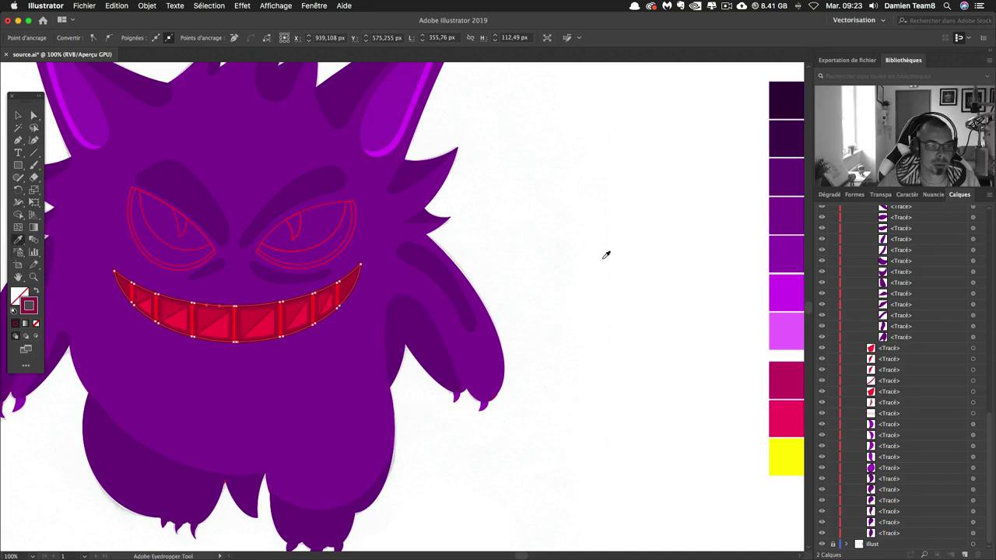
scroll(606, 254, "right", 5)
scroll(498, 258, "left", 3)
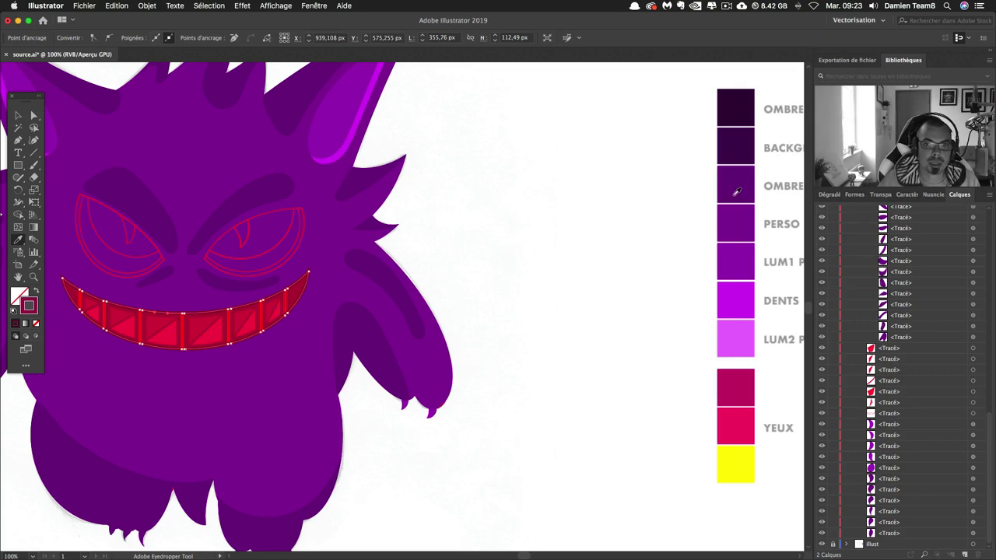
left_click(744, 152)
left_click(36, 293)
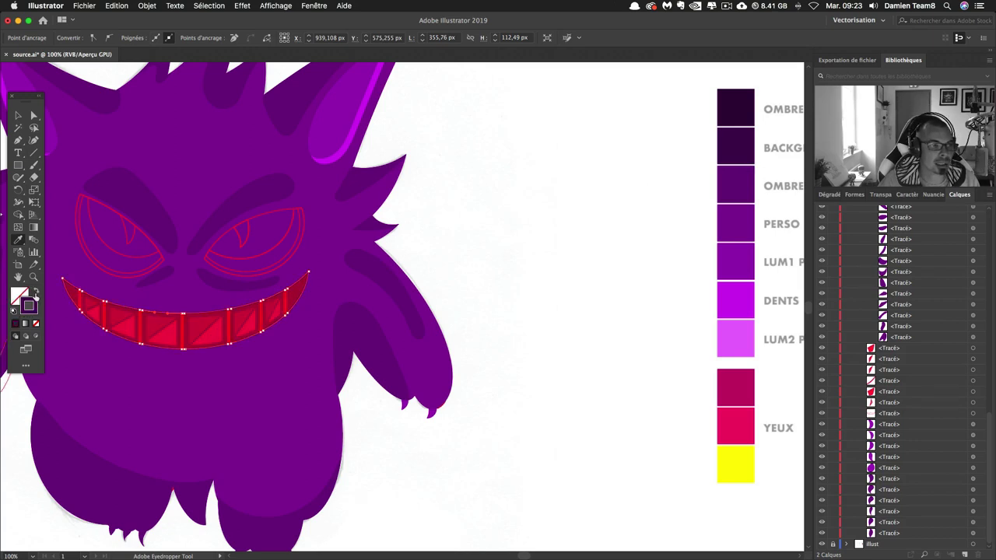
left_click(17, 116)
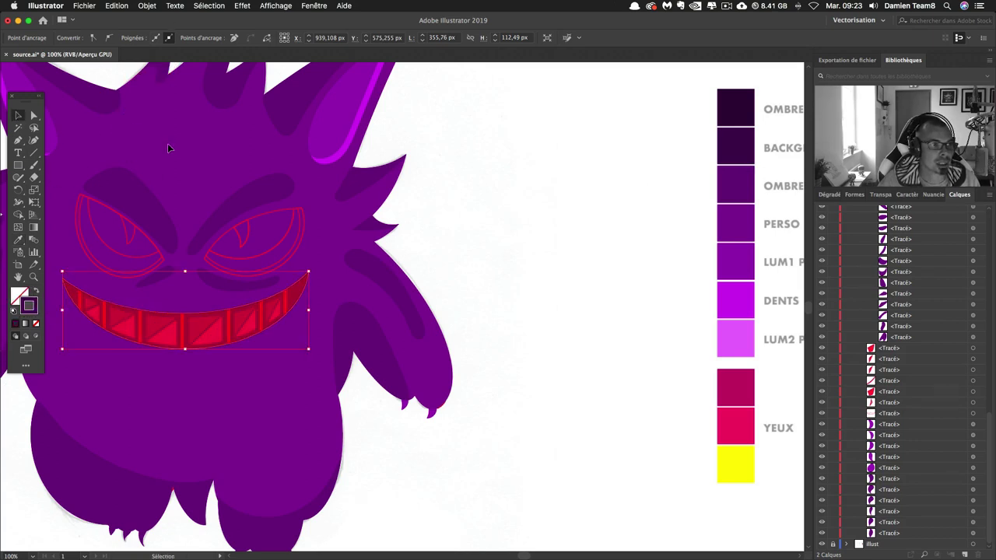
left_click(261, 340)
type("4")
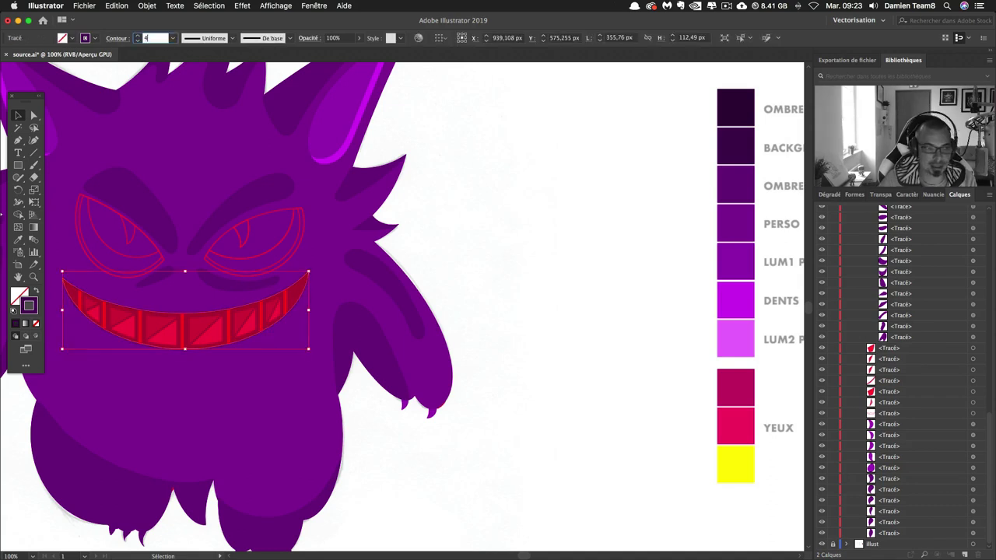
With Direct Selection, gather the tooth pieces at the grin's left corner into a selection.
left_click(366, 232)
left_click(34, 128)
left_click(77, 302)
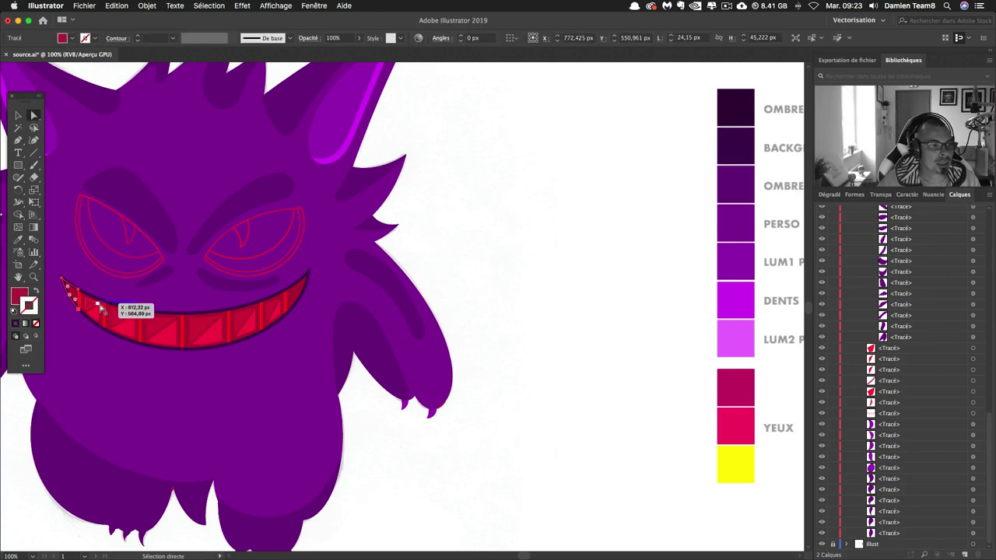
left_click(101, 308, "shift")
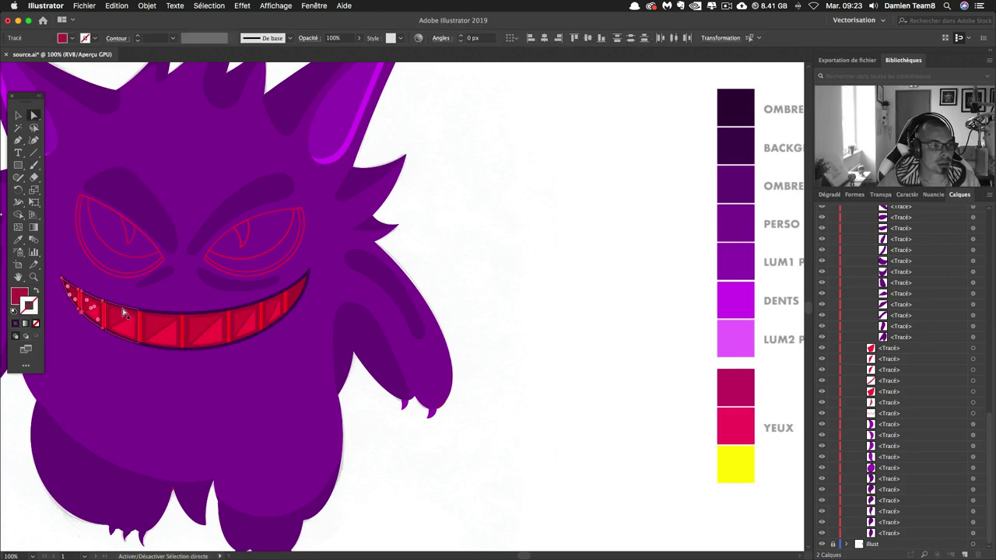
left_click(144, 322, "shift")
left_click(225, 367)
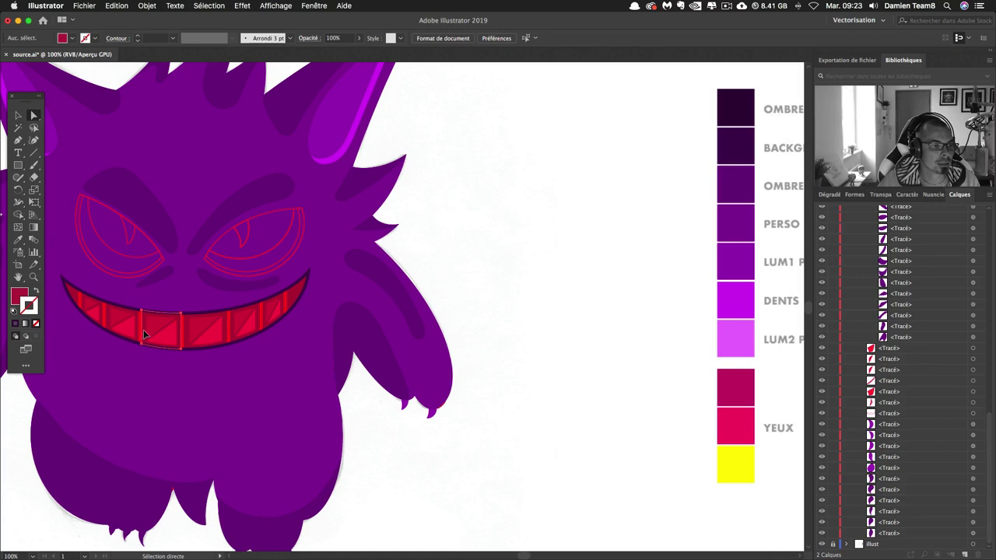
left_click(156, 330)
left_click(112, 315, "shift")
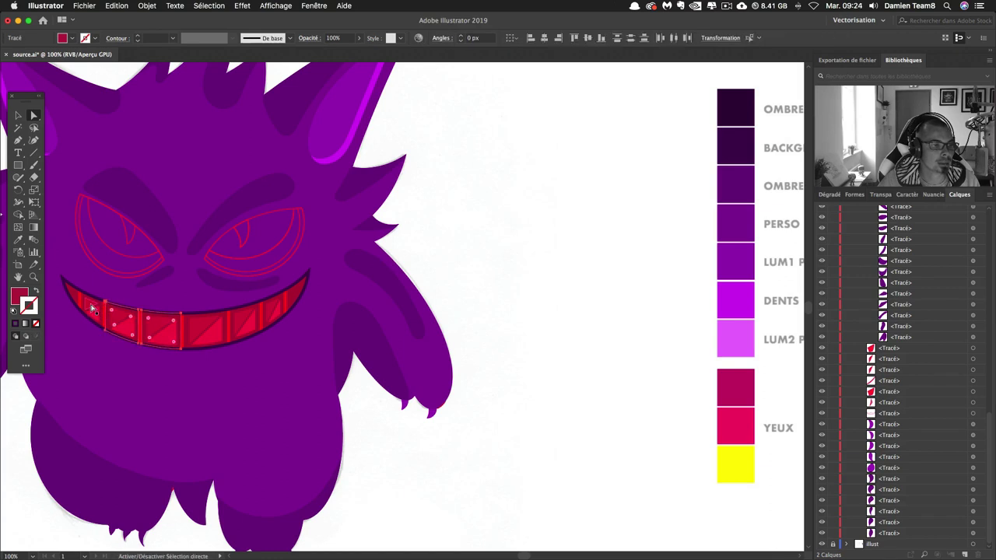
left_click(81, 300)
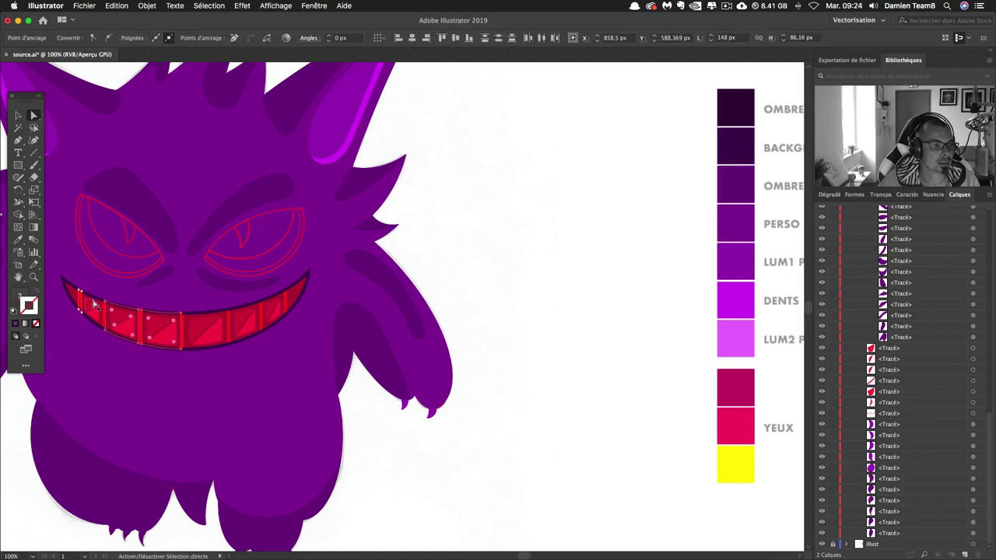
Zoom in, add the remaining tooth pieces across the grin, and scroll to the swatch legend.
key("ctrl+plus")
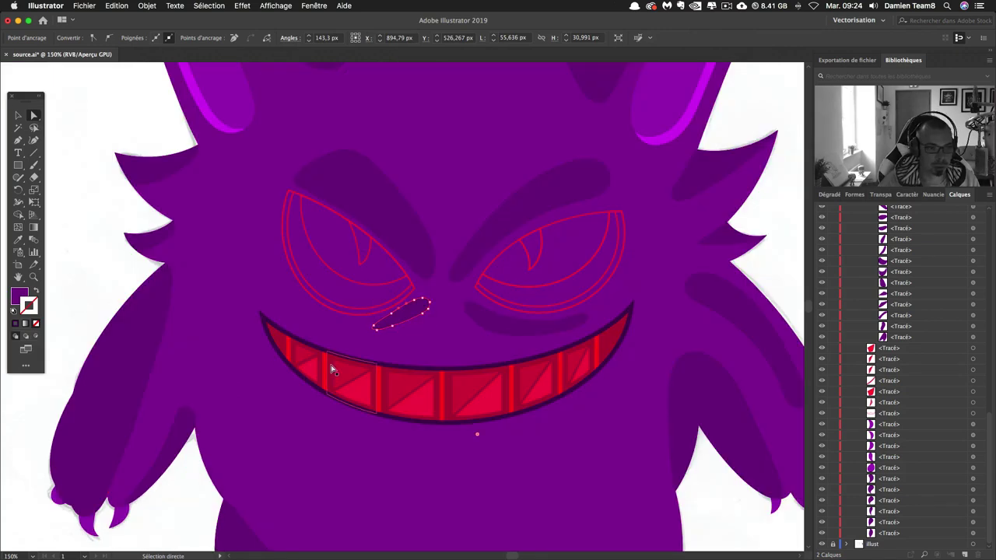
left_click(271, 337)
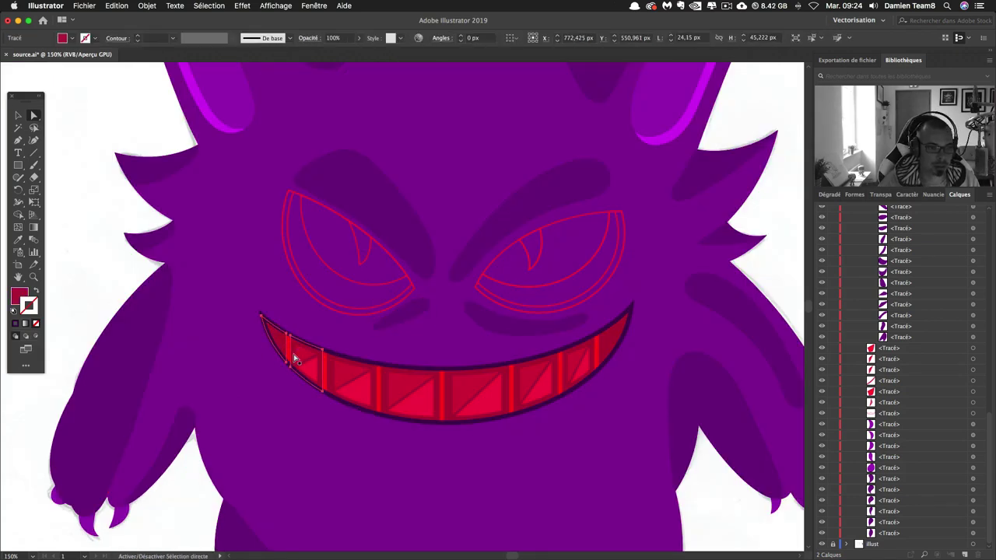
left_click(299, 356, "shift")
left_click(342, 366, "shift")
left_click(389, 378, "shift")
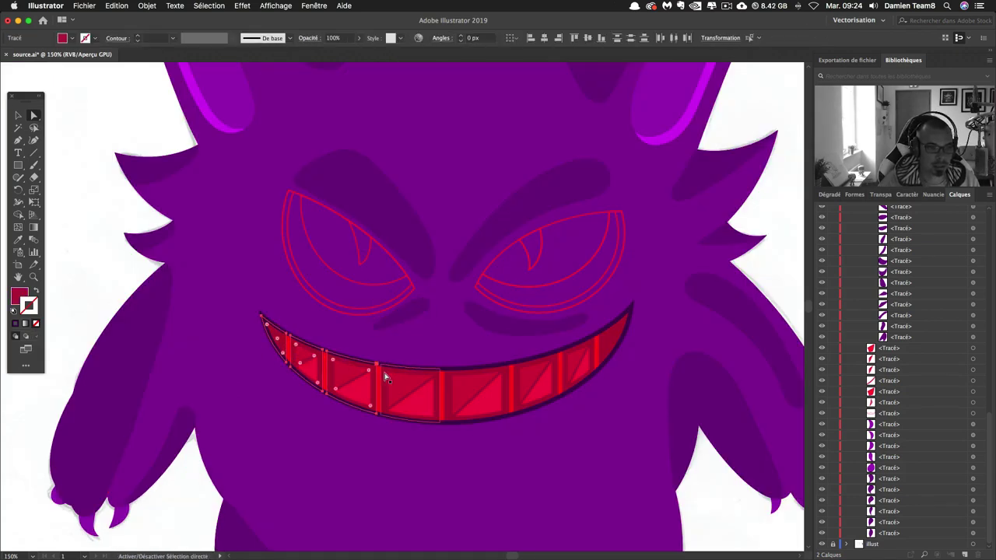
left_click(457, 378, "shift")
left_click(536, 380, "shift")
left_click(582, 352, "shift")
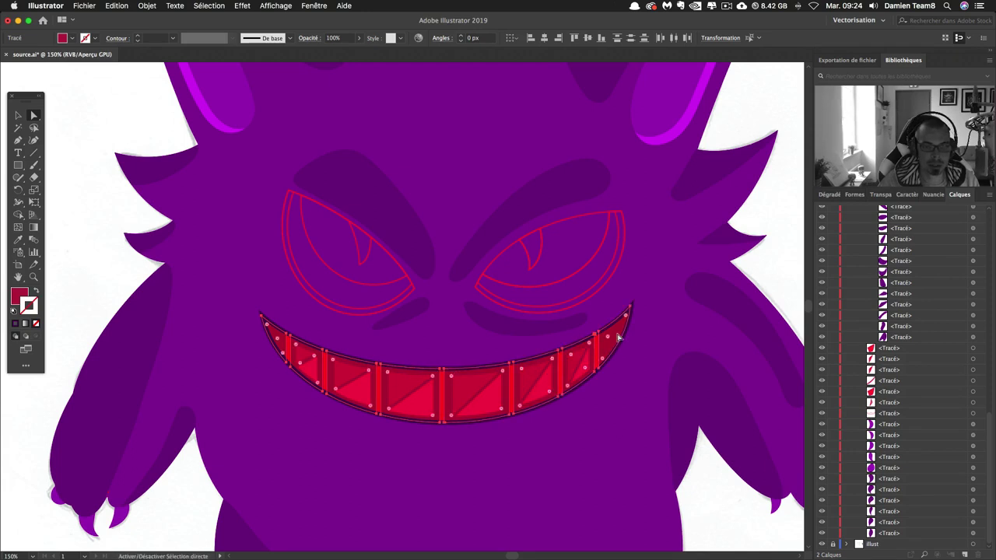
scroll(618, 336, "right", 5)
scroll(129, 332, "right", 10)
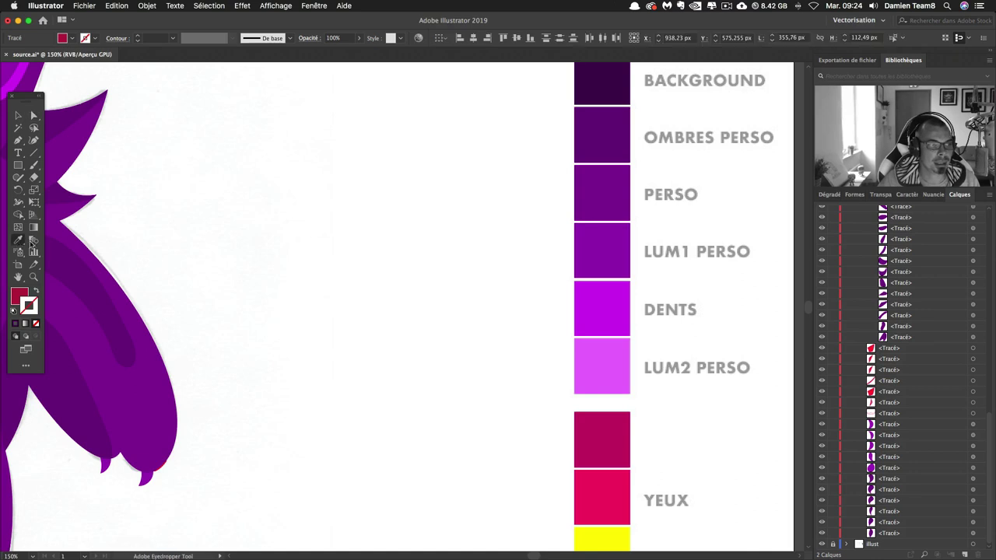
Fill the mouth with the DENTS magenta and reshape the curve at its corner.
left_click(601, 306)
scroll(501, 356, "left", 7)
scroll(471, 340, "left", 5)
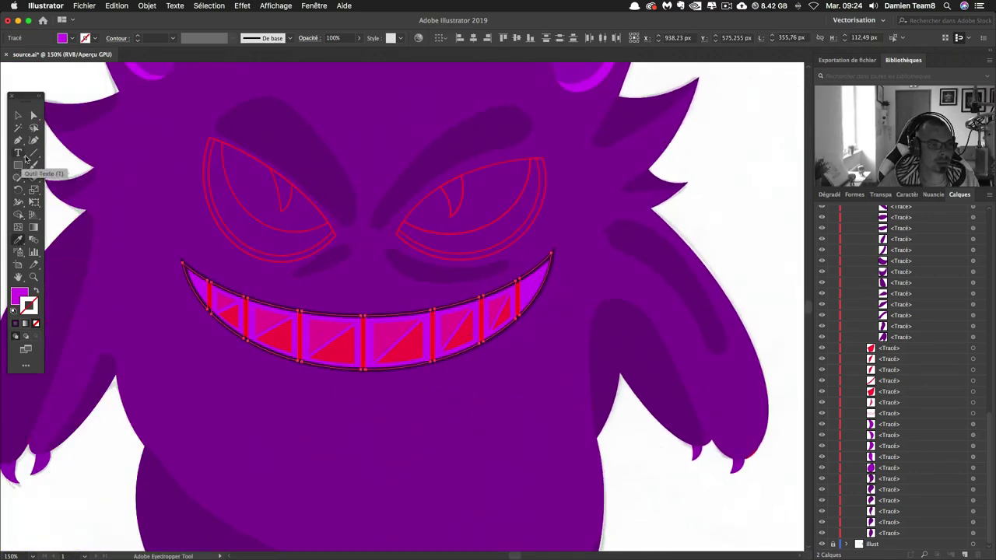
left_click(34, 116)
left_click(197, 255)
left_click(190, 273)
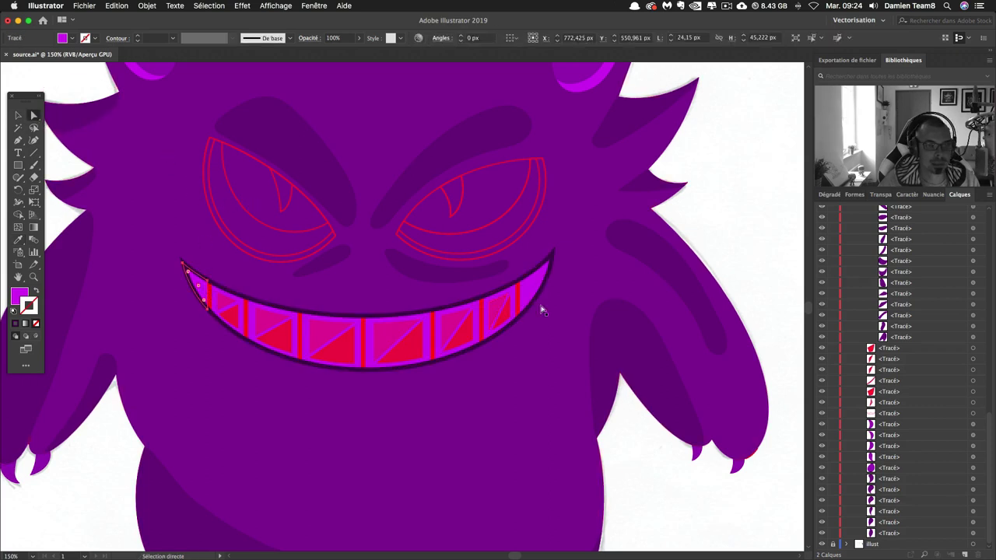
left_click_drag(371, 316, 370, 292)
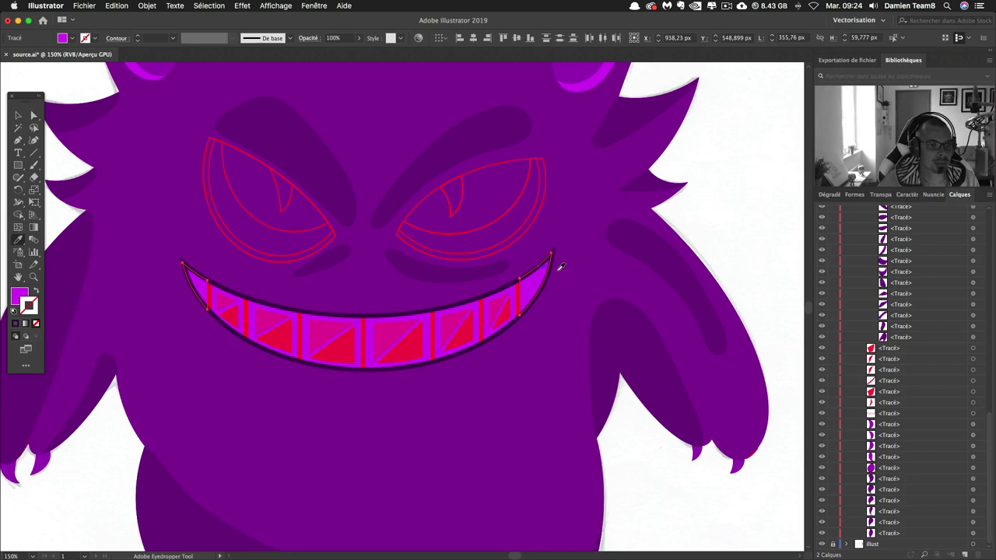
Eyedropper the body purple onto the mouth's pointed corners.
scroll(556, 267, "right", 5)
scroll(482, 316, "right", 5)
key("i")
left_click(566, 131)
scroll(333, 307, "left", 5)
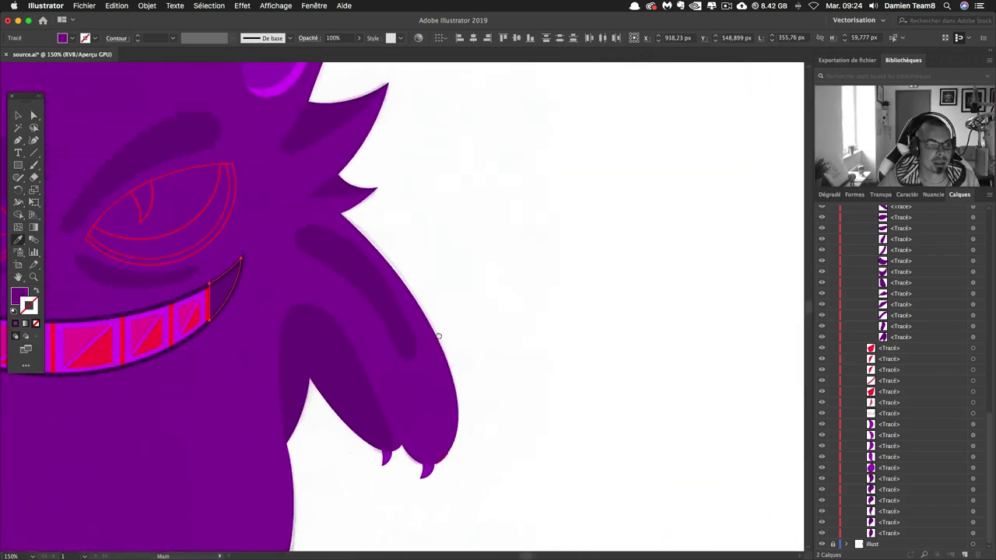
scroll(389, 298, "left", 5)
Select the bars between the teeth and fill them with the PERSO purple from the legend.
key("a")
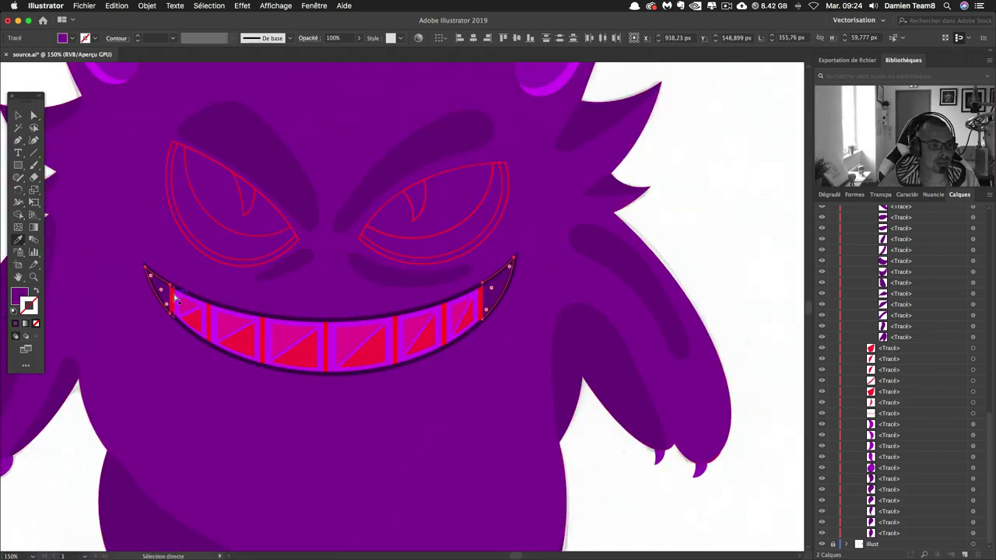
left_click(196, 316)
left_click(265, 332, "shift")
left_click(355, 345, "shift")
left_click(397, 340, "shift")
left_click(471, 313, "shift")
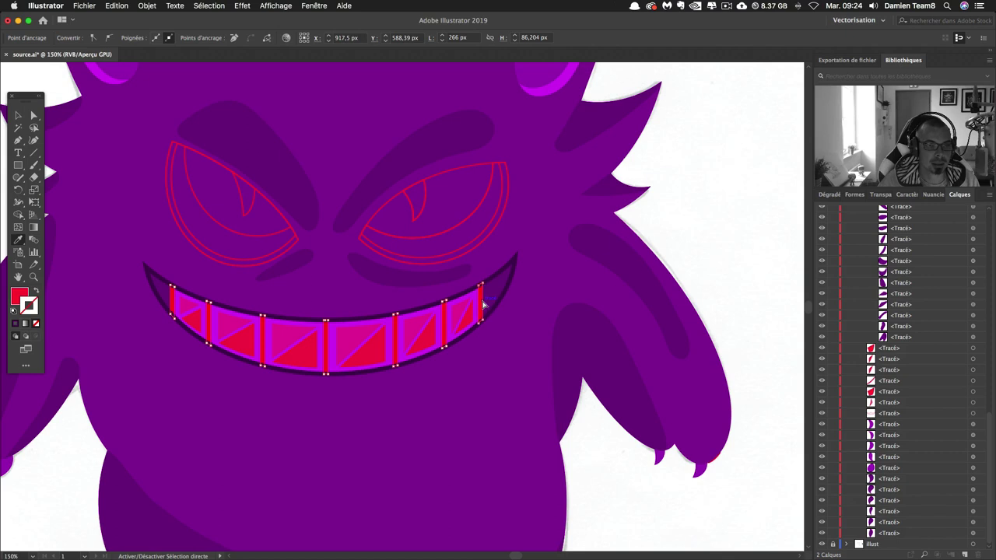
left_click_drag(607, 309, 368, 316)
left_click(556, 195)
mouse_move(229, 396)
left_mouse_down()
mouse_move(340, 444)
mouse_move(355, 386)
left_mouse_up()
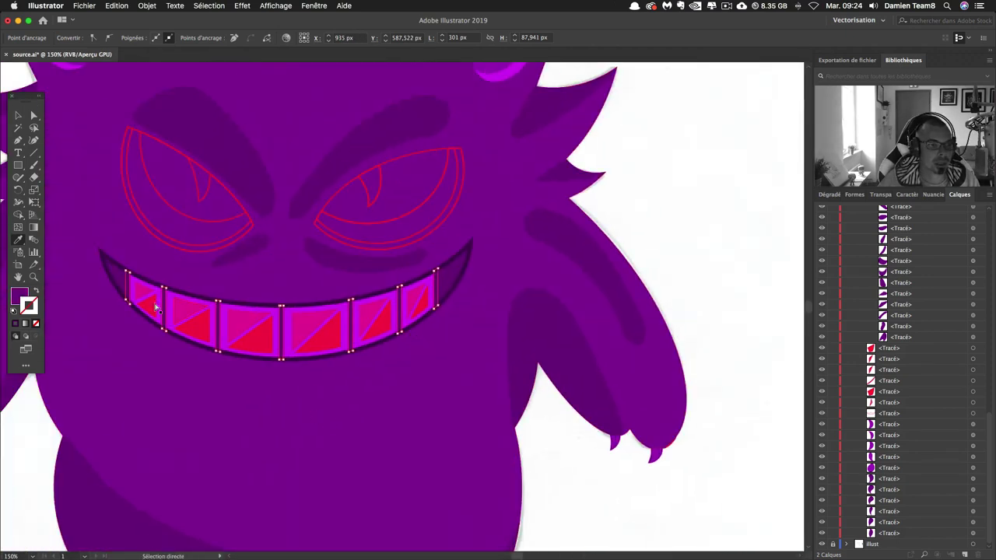
Select all six teeth as whole objects with the Selection tool.
left_click(19, 116)
left_click(148, 294)
left_click(207, 312, "shift")
left_click(249, 326, "shift")
left_click(315, 327, "shift")
left_click(373, 317, "shift")
left_click(421, 311, "shift")
Zoom out and colour the selected teeth with the pale LUM2 PERSO magenta.
key("ctrl+minus")
key("ctrl+minus")
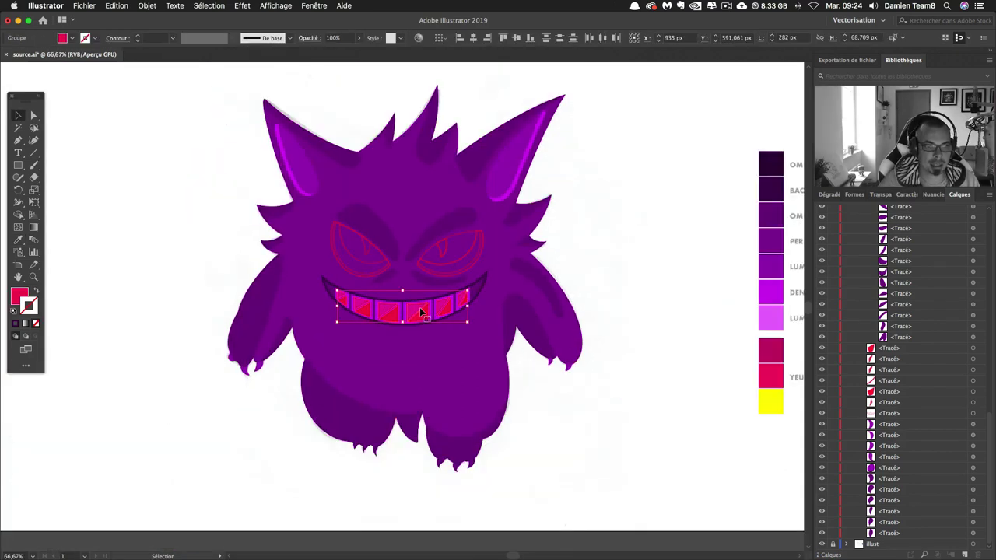
left_click(19, 240)
scroll(570, 254, "right", 5)
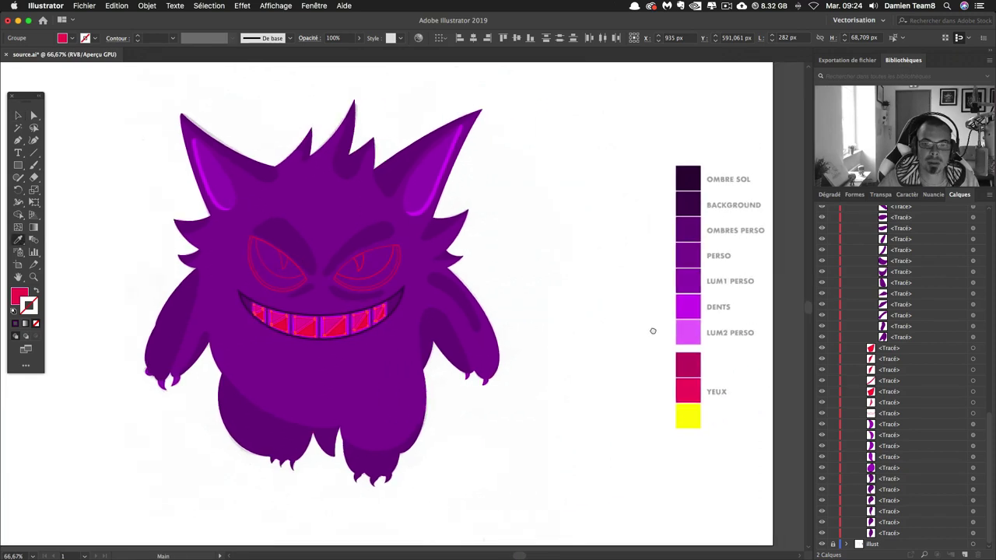
left_click(690, 307)
left_click(697, 332)
left_click(551, 291)
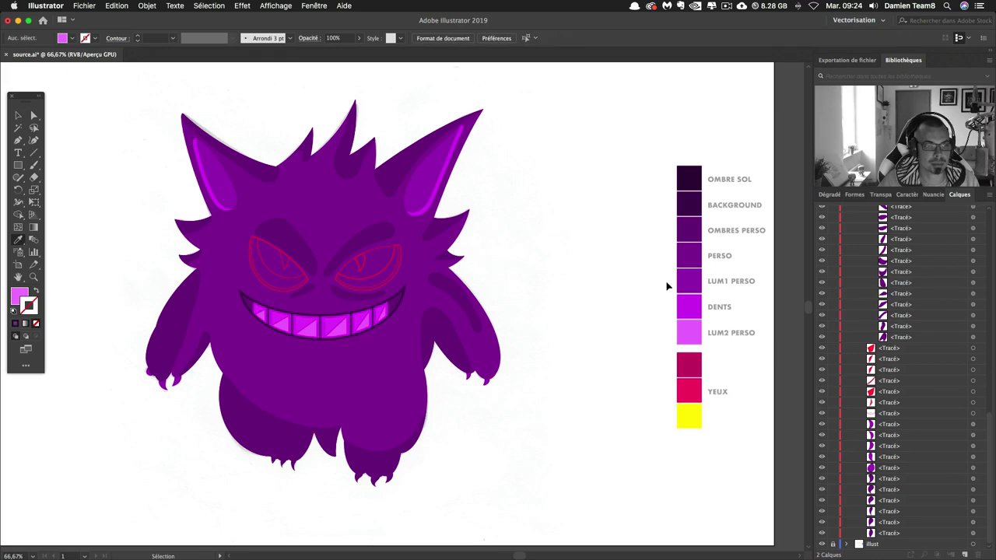
Lighten the mouth outline's stroke colour to hex 56036b.
key("ctrl+1")
left_click(18, 115)
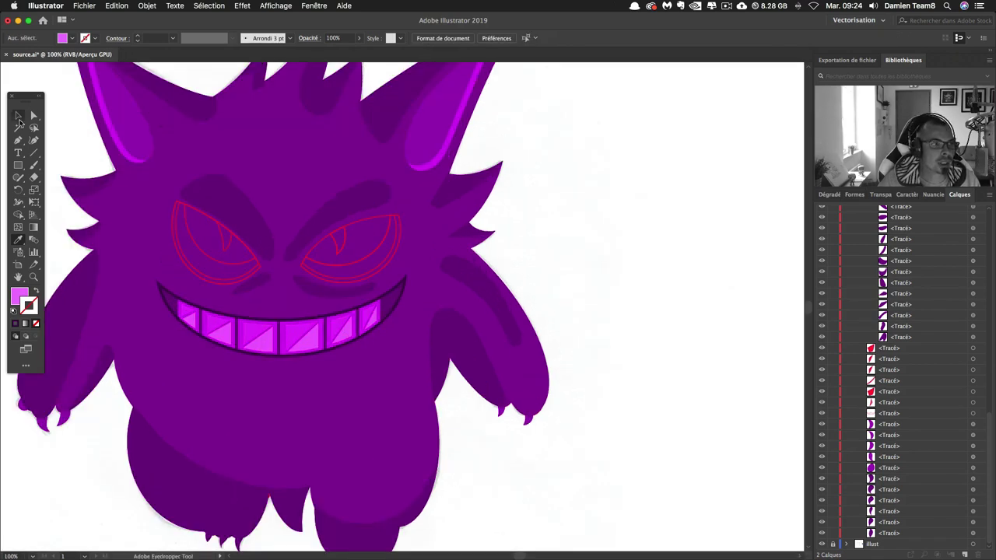
left_click(374, 316)
left_click(30, 305)
double_click(30, 305)
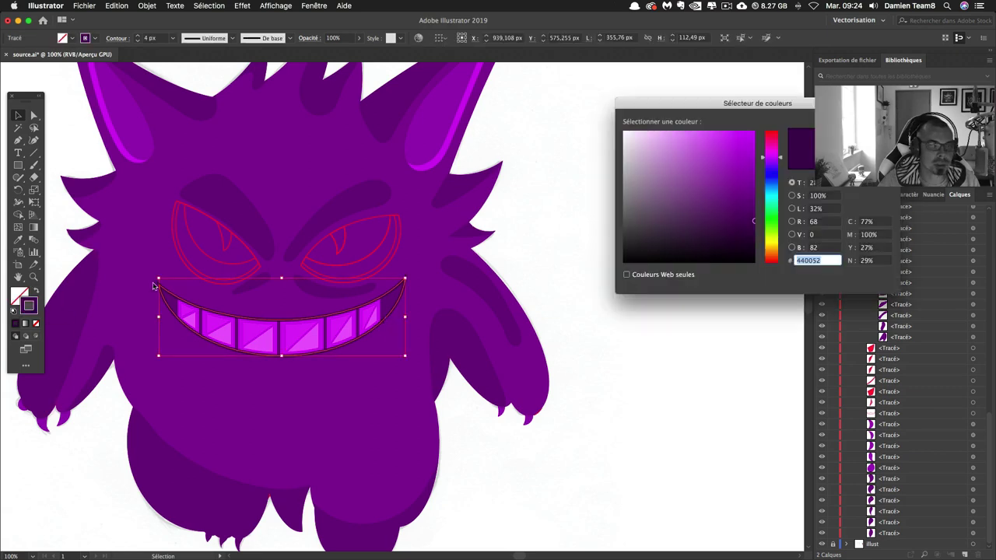
left_click(751, 220)
left_click_drag(751, 217, 753, 207)
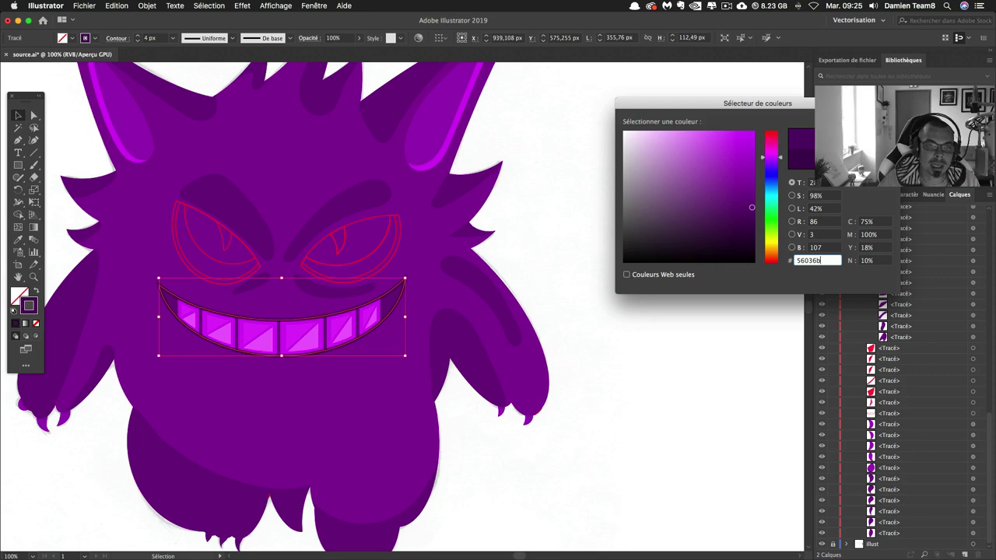
key("Return")
left_click(612, 262)
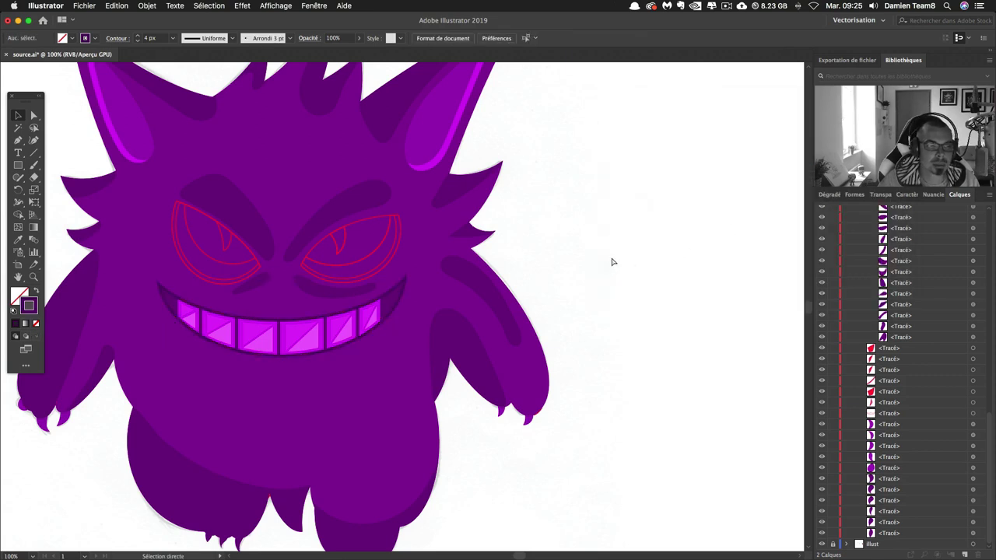
Give the shadow above the teeth the eyebrow's dark purple fill and raise it in Layers.
scroll(280, 304, "left", 1)
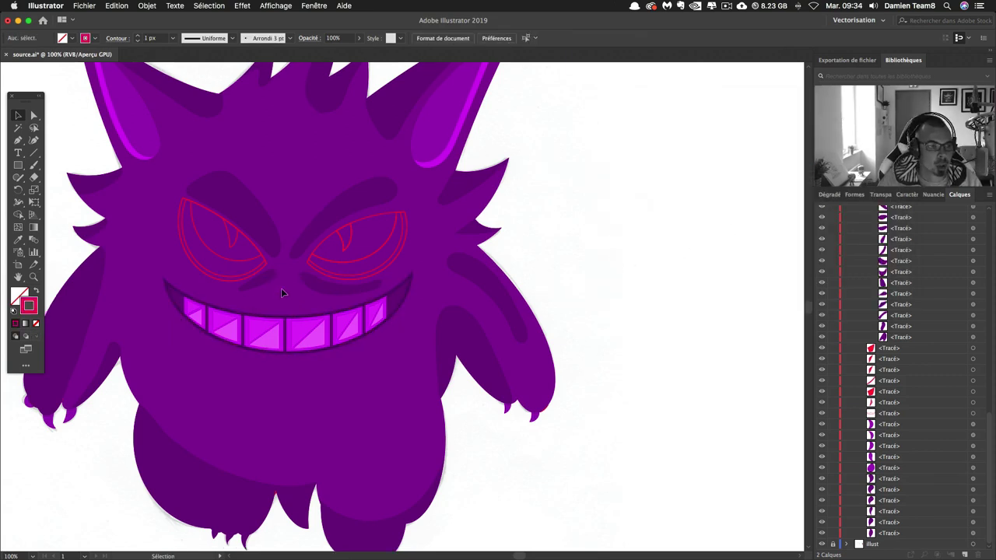
left_click(245, 307)
left_click(18, 240)
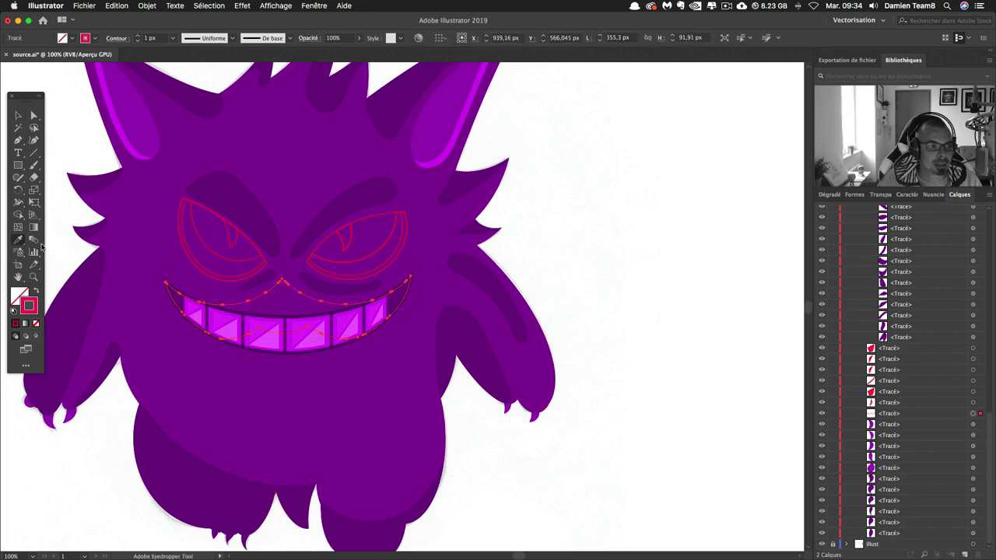
left_click(271, 231)
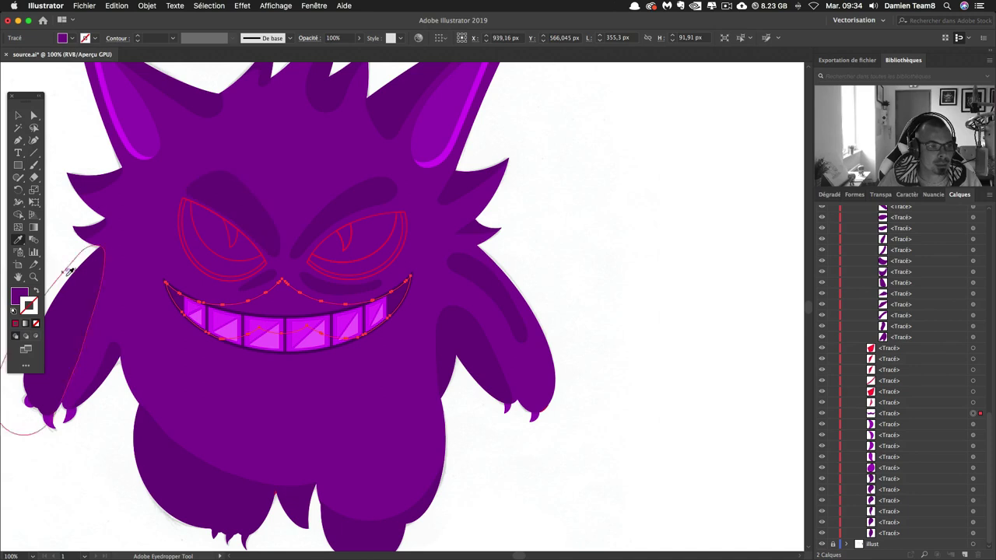
left_click_drag(902, 418, 906, 350)
Reselect the mouth shape and scroll across the canvas to check the grin.
key("v")
left_click(649, 326)
key("i")
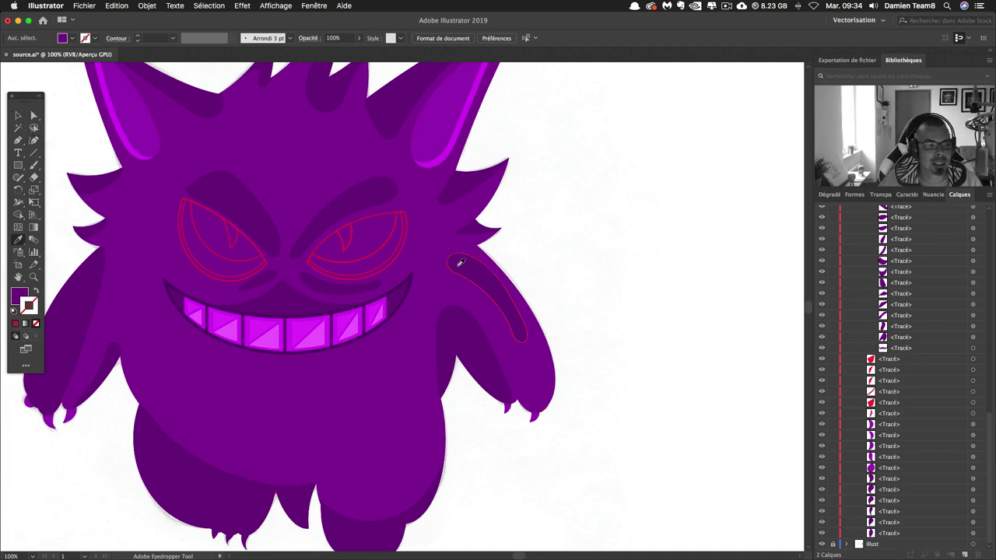
left_click(18, 114)
left_click(274, 290)
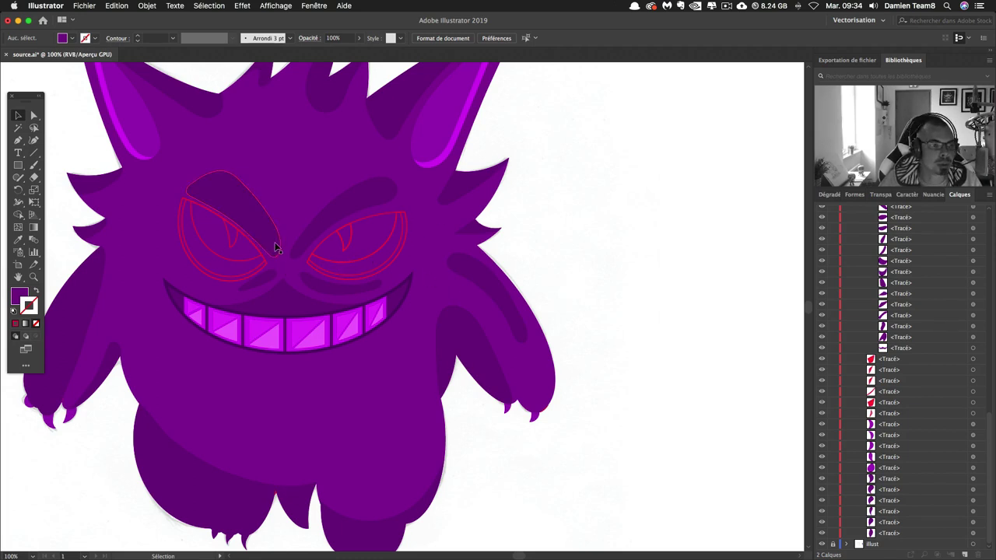
scroll(584, 295, "right", 2)
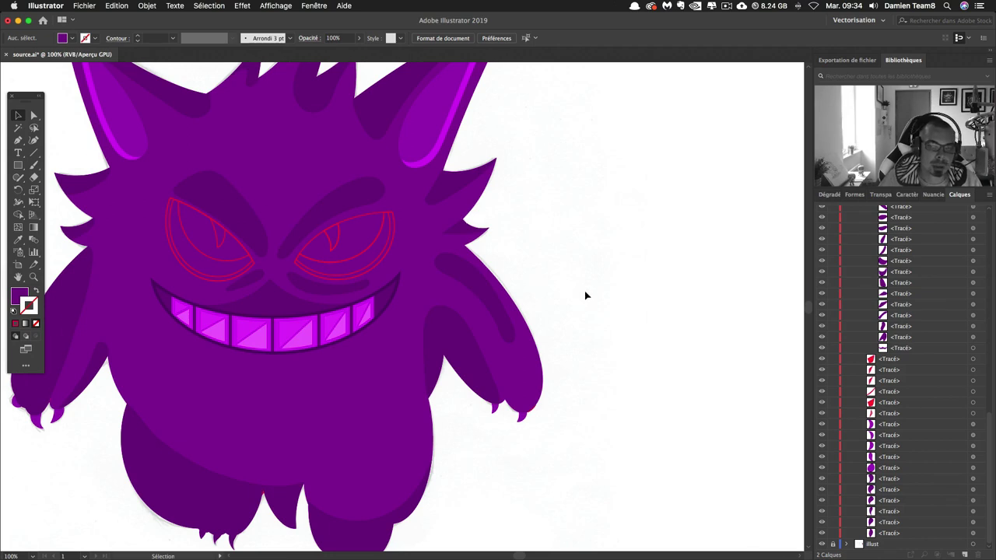
scroll(584, 296, "right", 5)
scroll(607, 335, "right", 4)
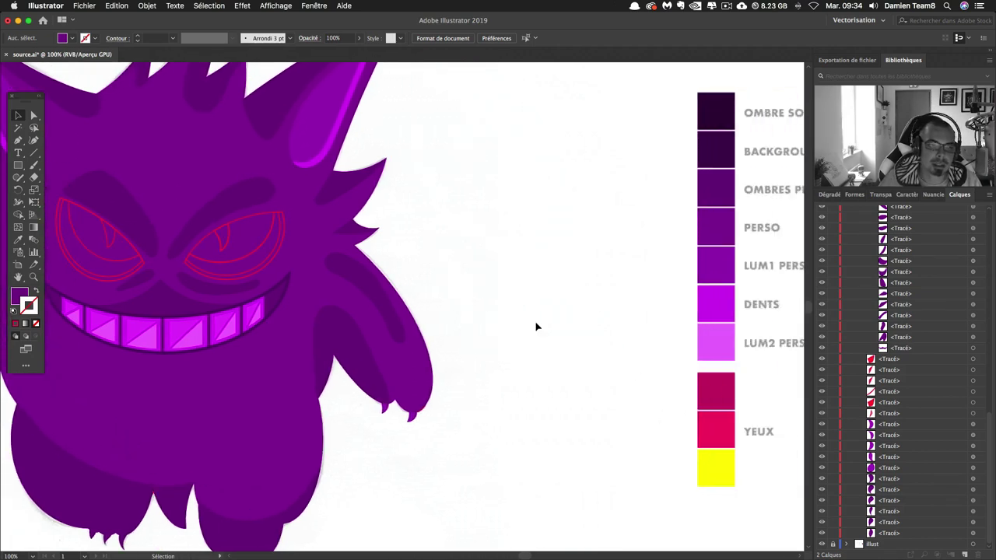
scroll(536, 327, "left", 5)
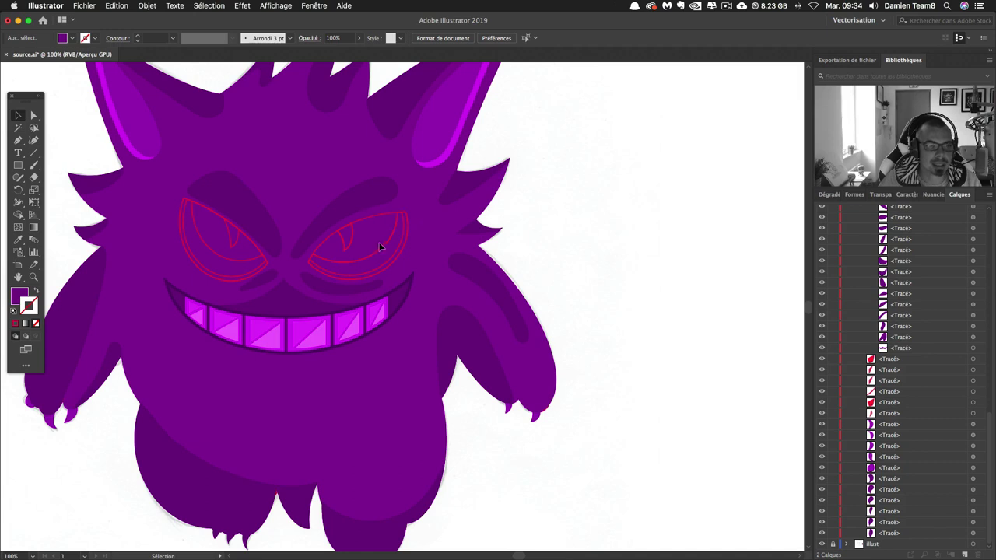
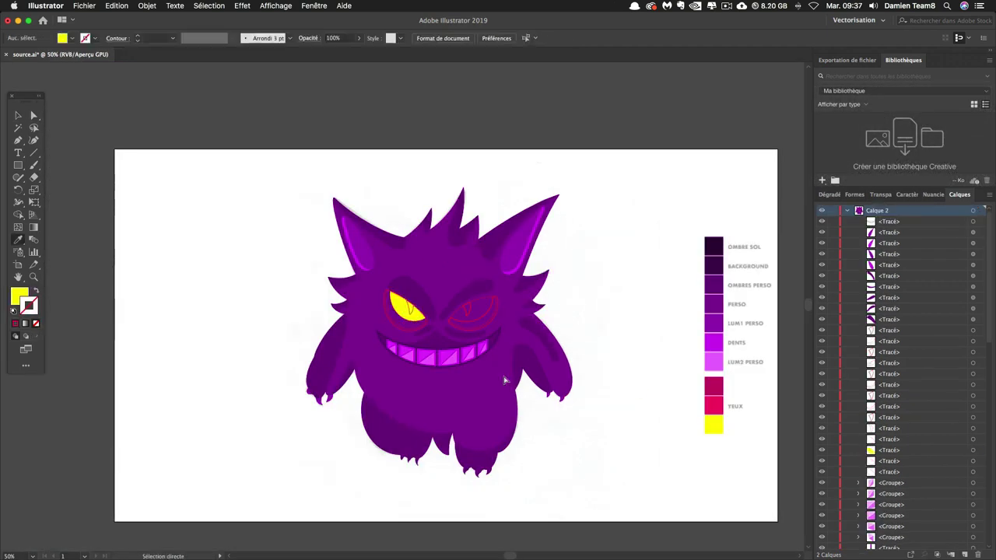
Sample crimson rims and yellow irises onto both of Gengar's eyes with the Eyedropper.
left_click(714, 404)
key("super+1")
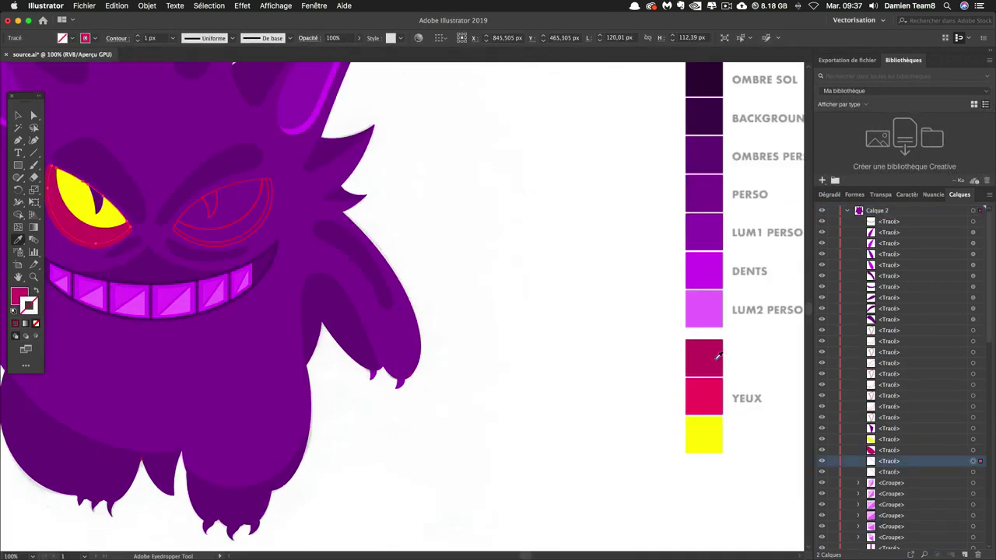
scroll(401, 308, "right", 5)
key("i")
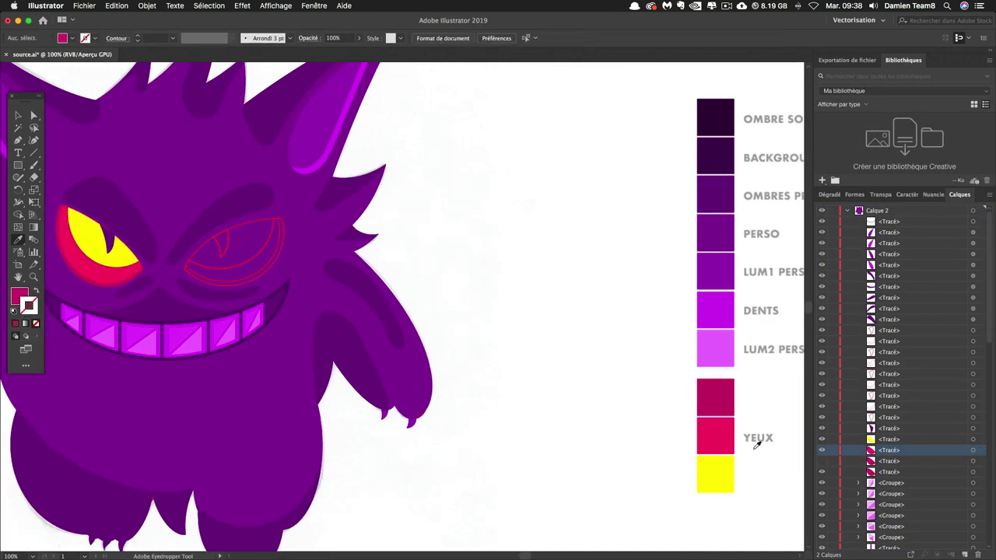
left_click(716, 401)
scroll(716, 401, "left", 4)
left_click(237, 257)
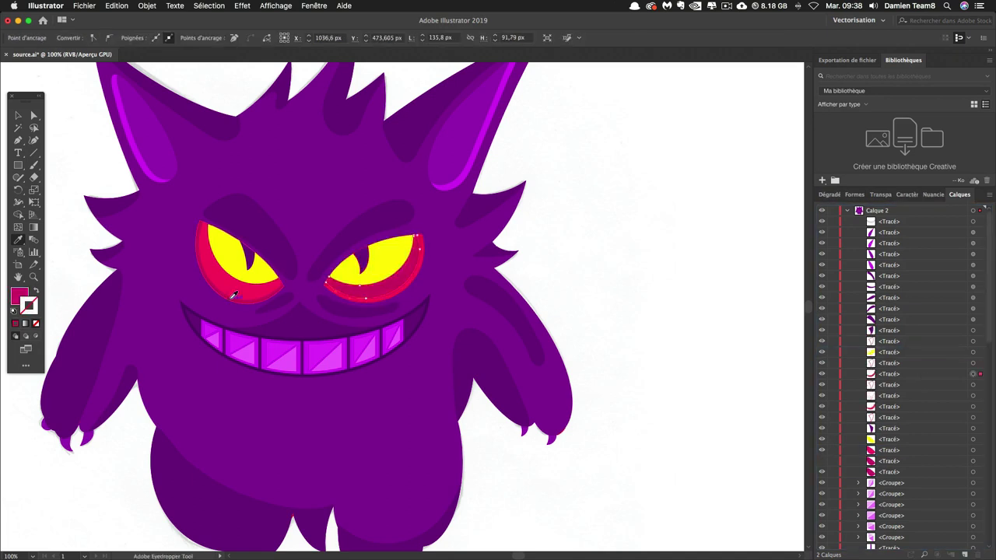
Paste in the purple 1920x1080 background rectangle.
key("super+shift+a")
key("a")
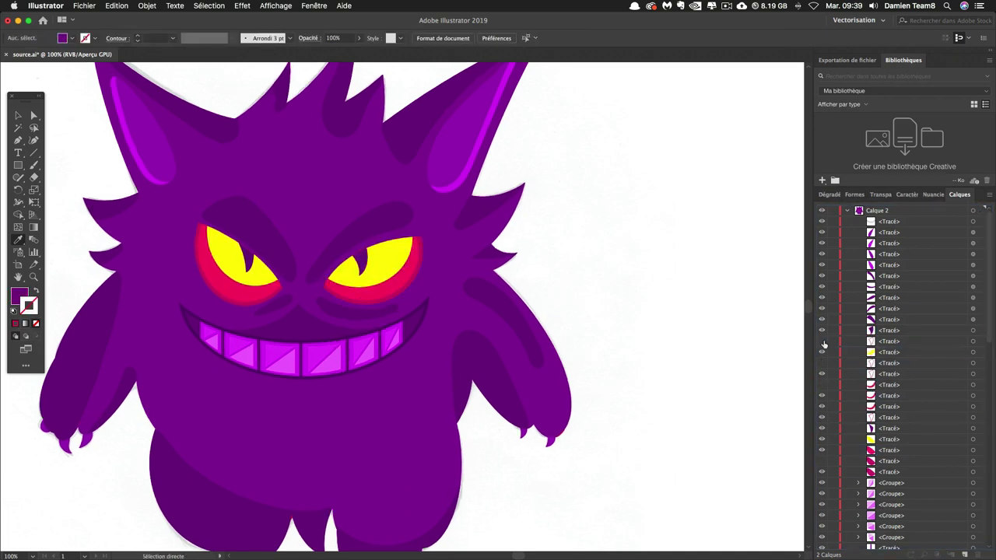
key("super+minus")
key("super+v")
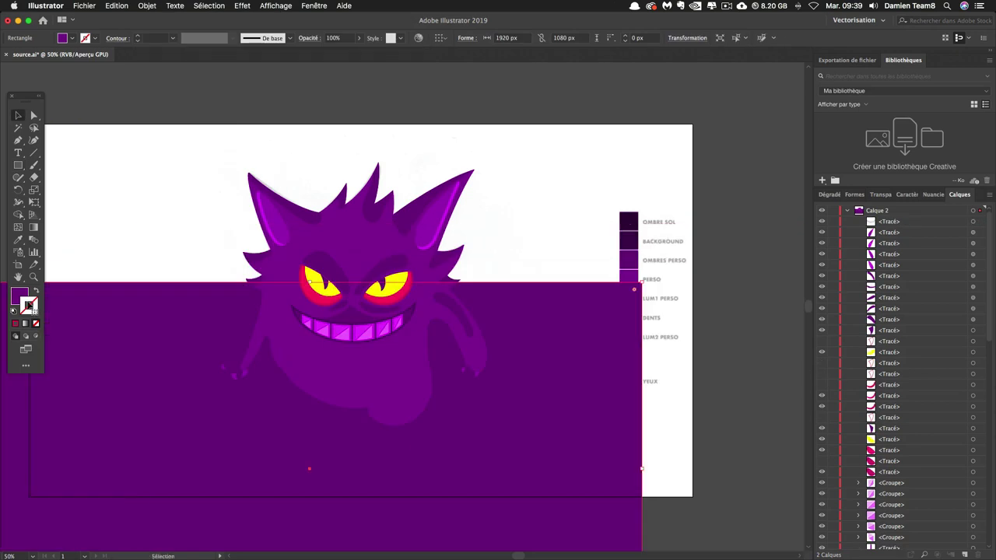
Move the purple background rectangle over the artboard behind Gengar.
left_click_drag(105, 385, 179, 208)
key("super+1")
left_click(355, 312)
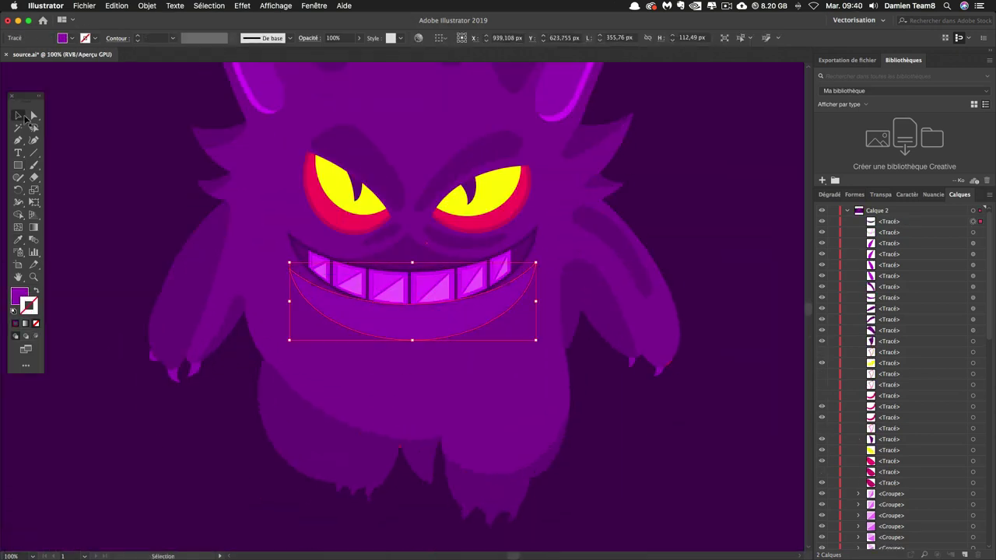
key("a")
scroll(540, 308, "up", 3)
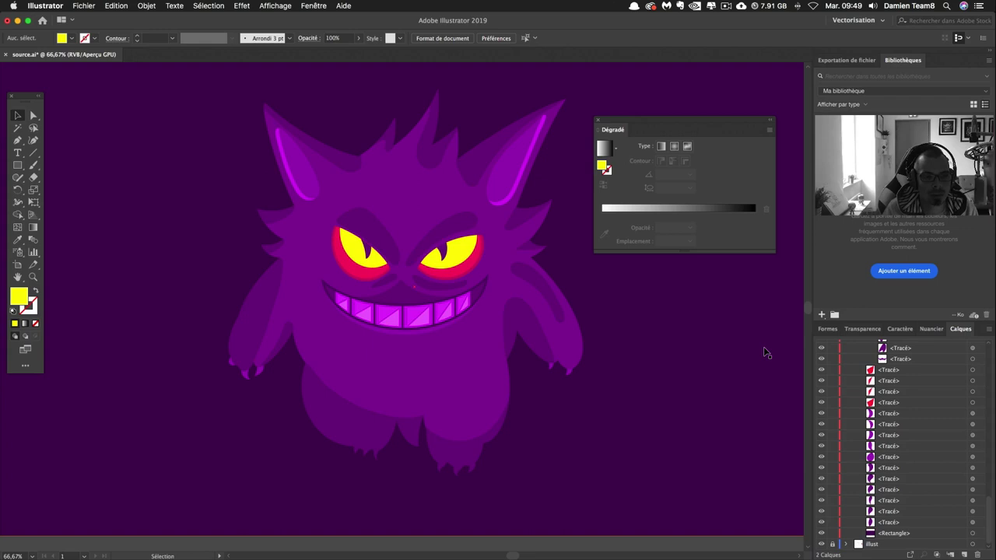
left_click(398, 331)
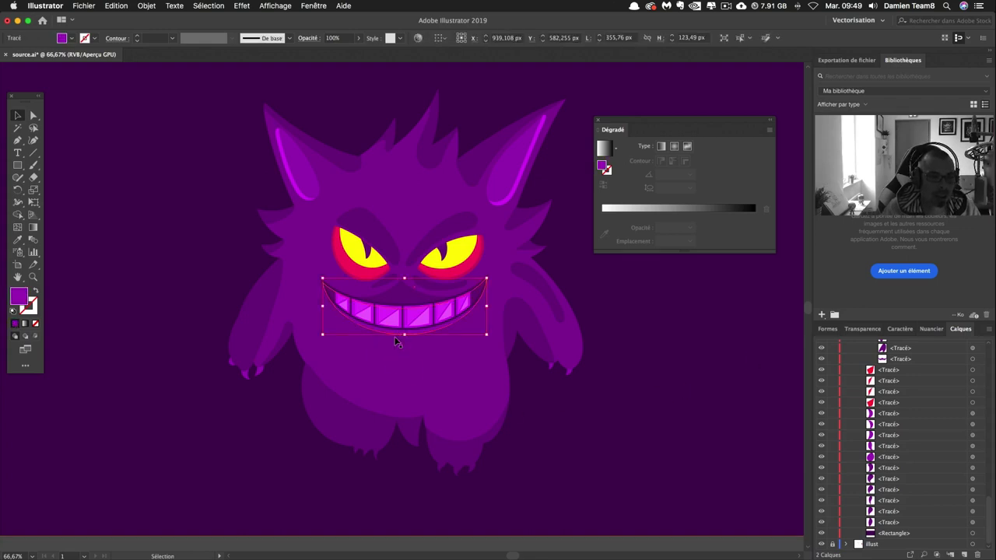
Lock the background rectangle in the Layers panel.
left_click(250, 514)
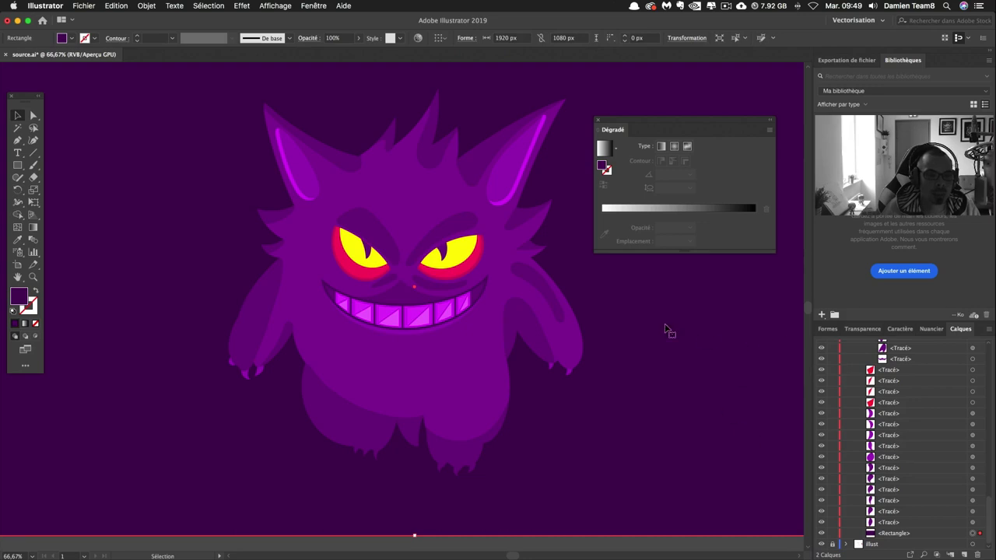
key("super+minus")
key("v")
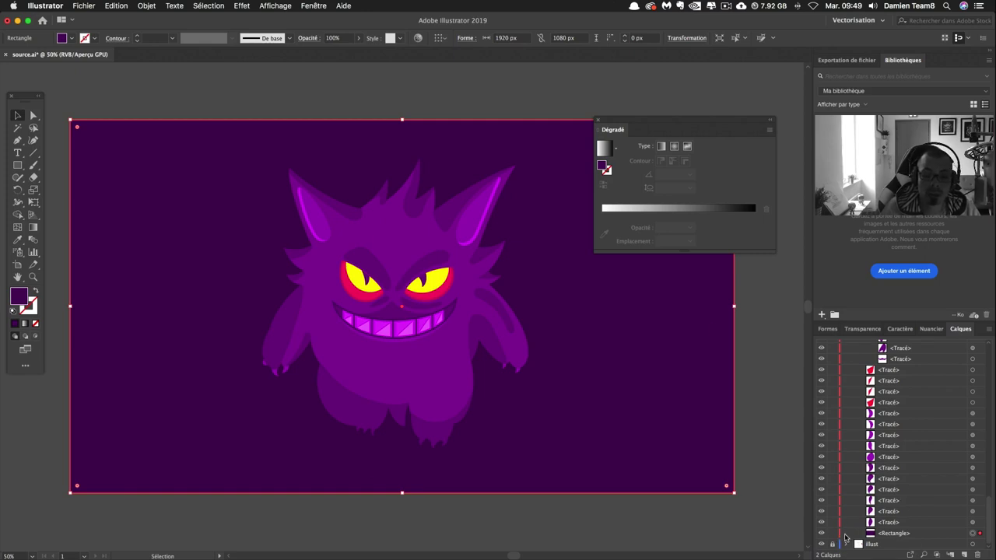
left_click(832, 534)
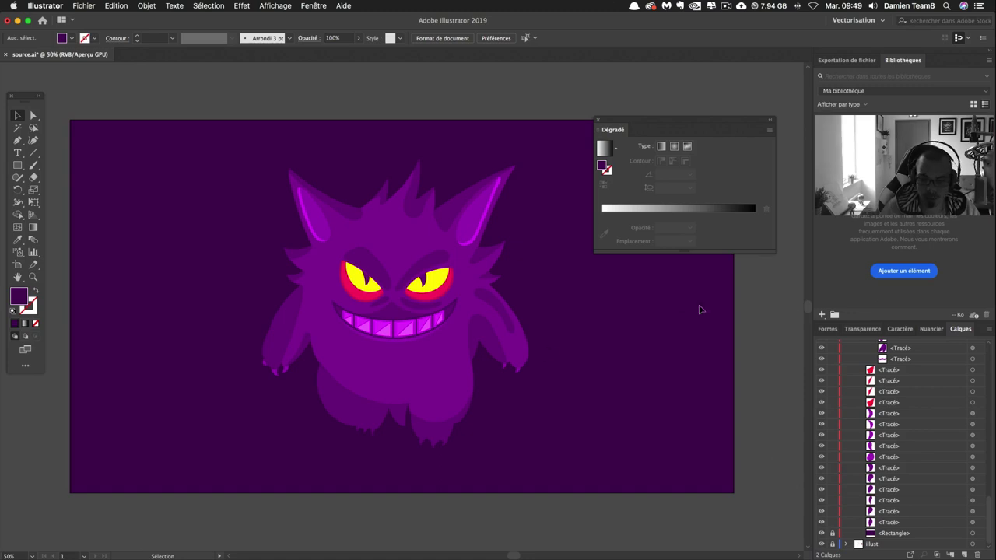
key("super+plus")
key("super+plus")
key("super+minus")
key("super+plus")
Give the left eye a linear gradient with a yellow start stop blending into red.
left_click(33, 116)
left_click(308, 246)
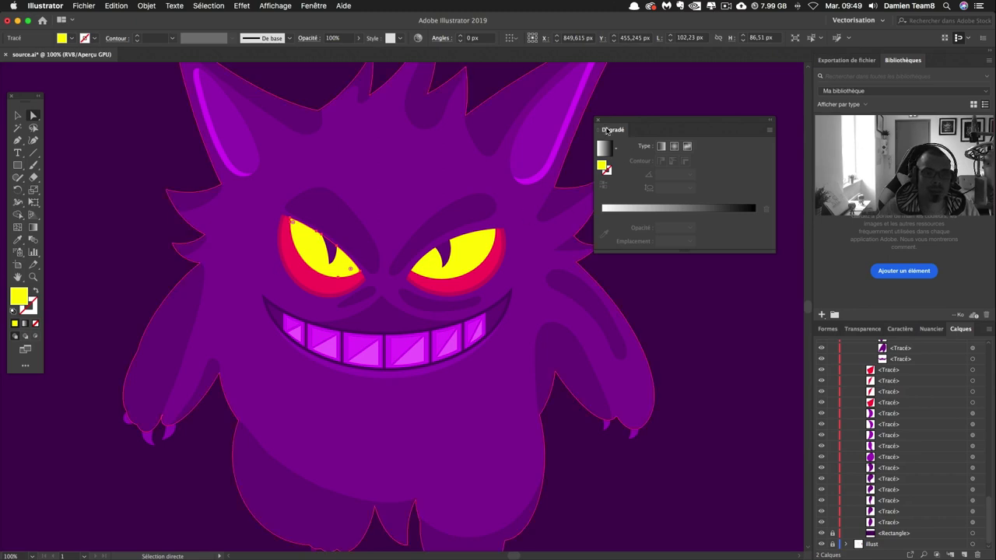
left_click(615, 150)
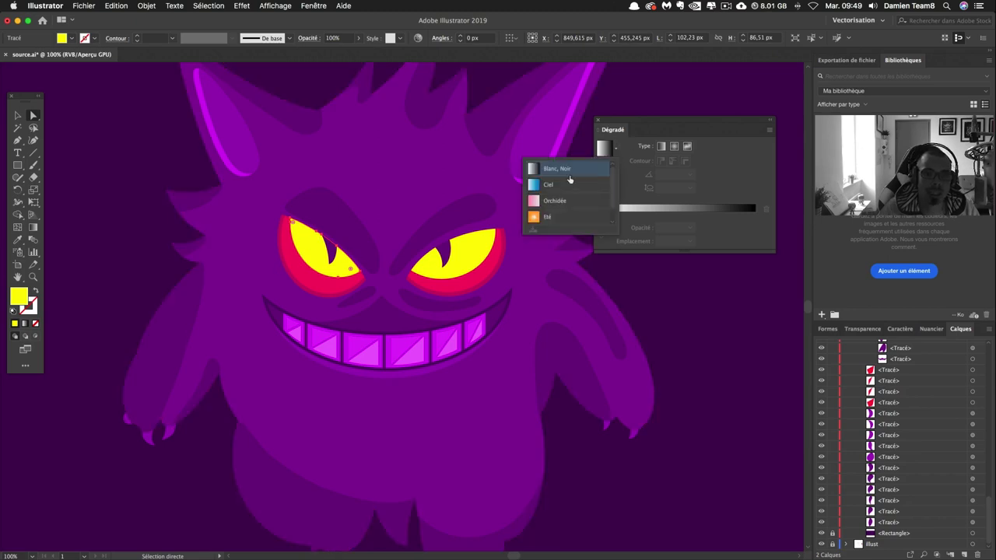
left_click(538, 202)
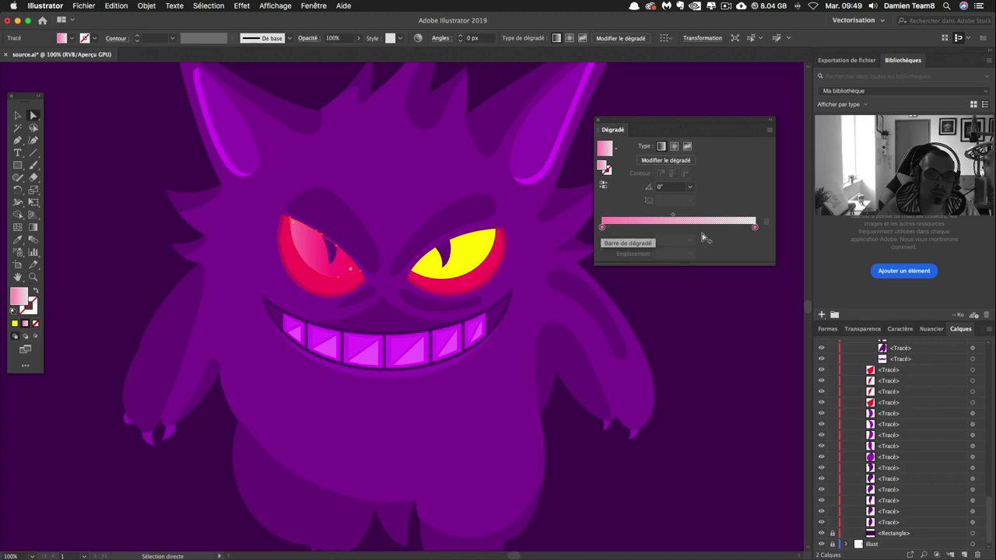
left_click(755, 228)
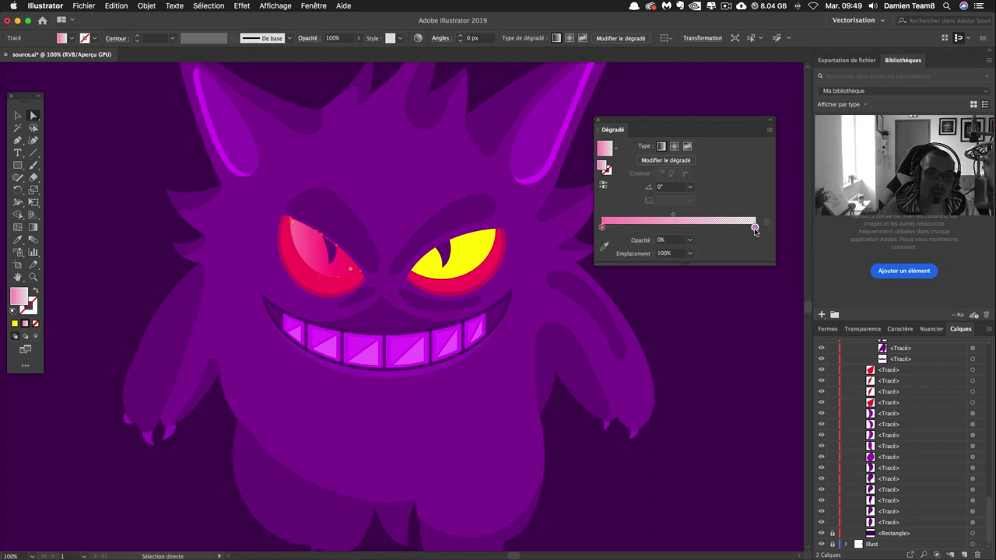
left_click(662, 240)
left_click(602, 228)
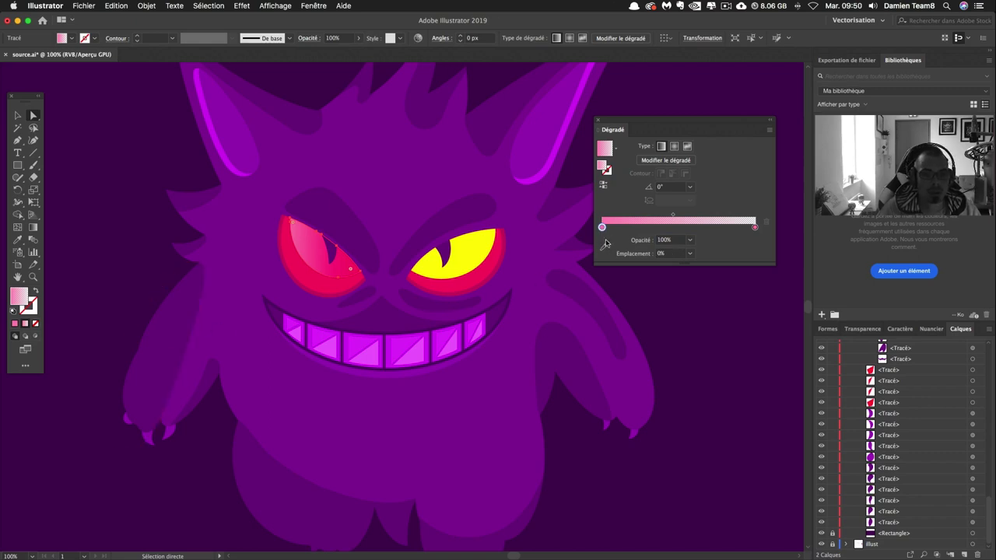
left_click(605, 245)
left_click(472, 251)
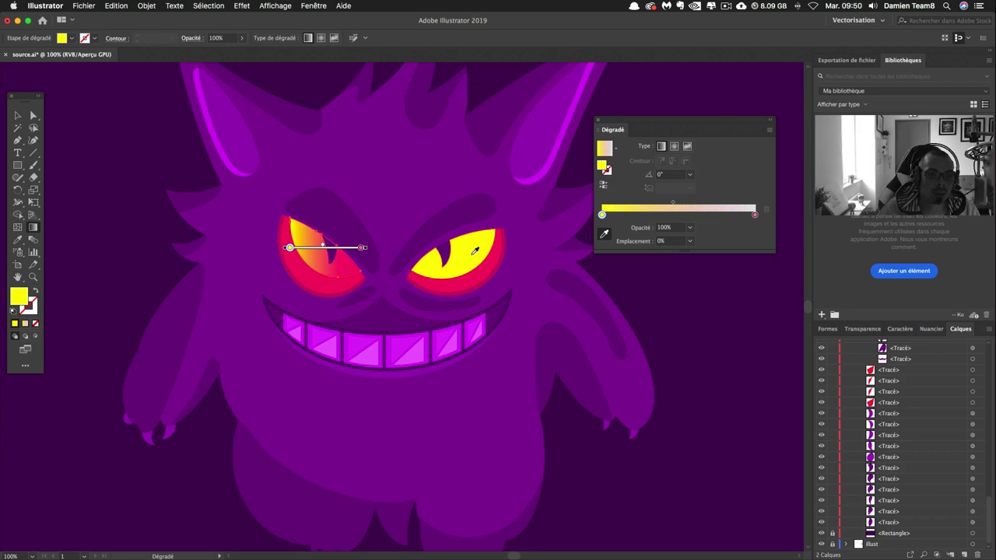
left_click_drag(323, 247, 328, 248)
left_click_drag(683, 206, 682, 206)
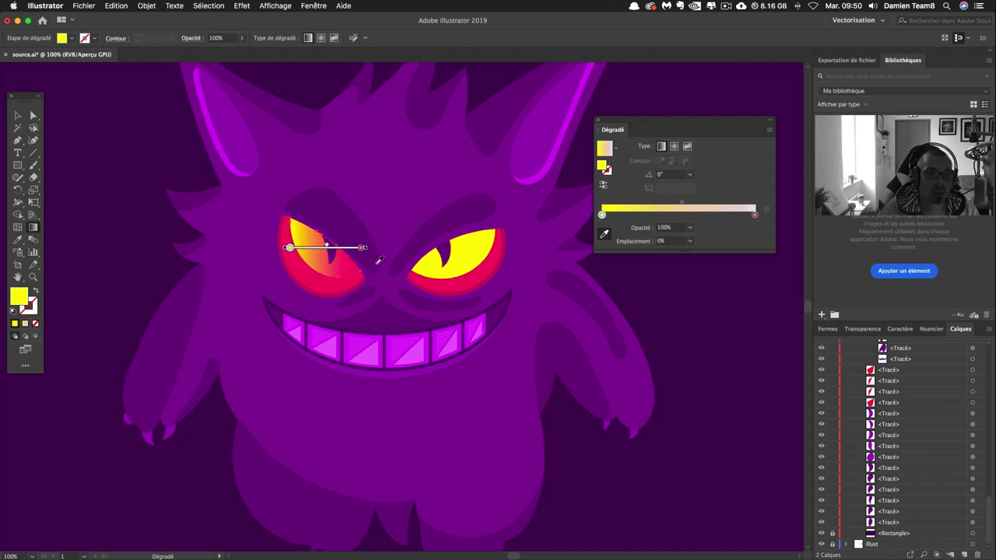
left_click_drag(329, 248, 331, 248)
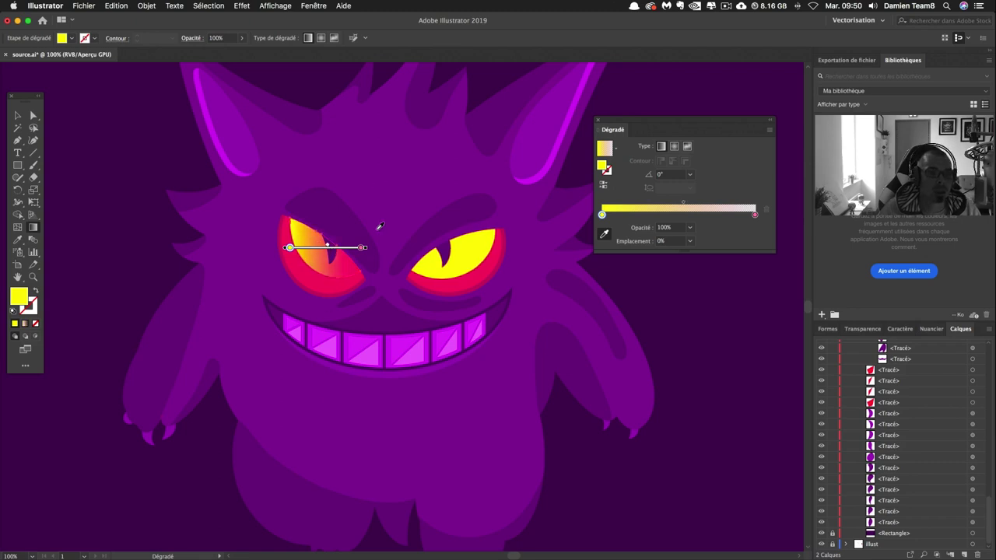
left_click(473, 249)
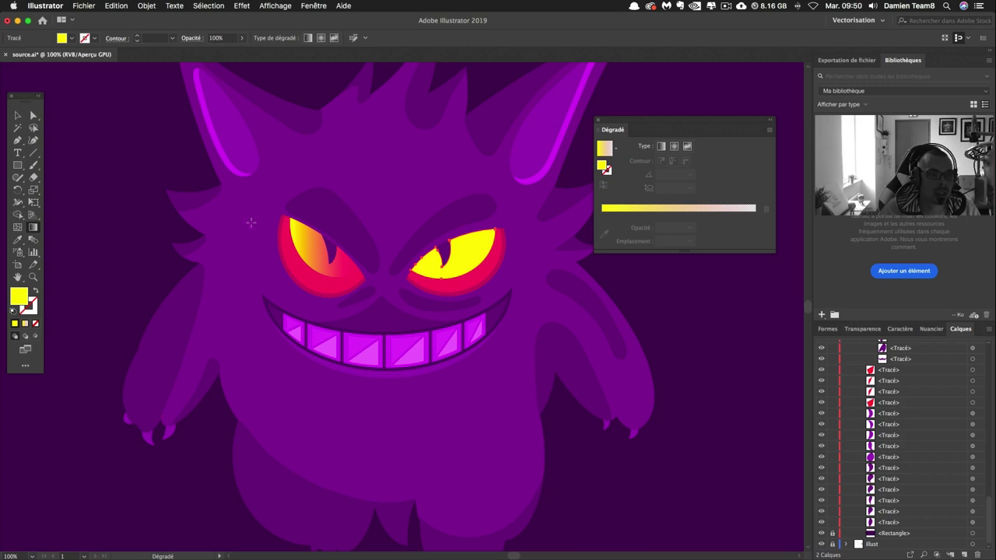
Copy the gradient onto the right eye and set its angle to 180°.
left_click(34, 114)
left_click(471, 248)
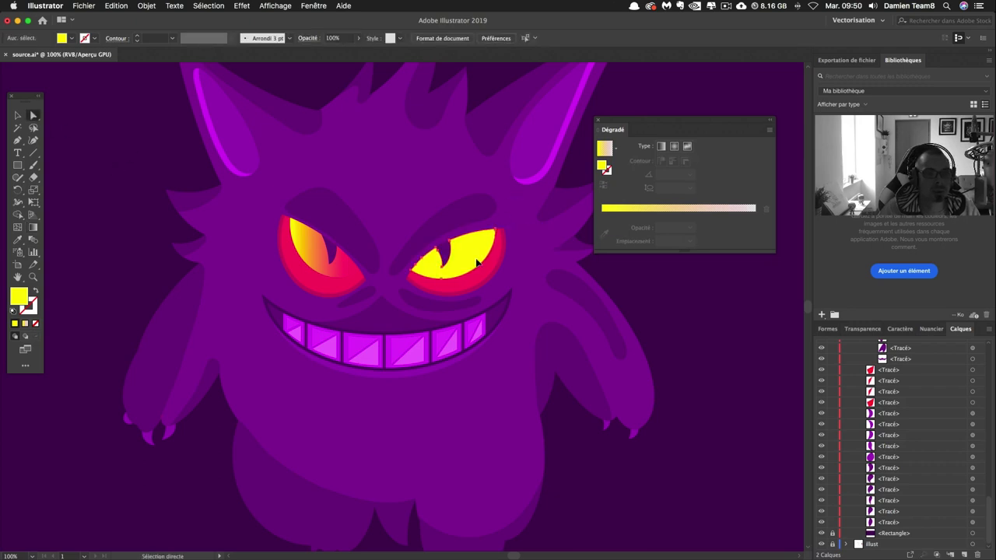
left_click(18, 240)
left_click(311, 240)
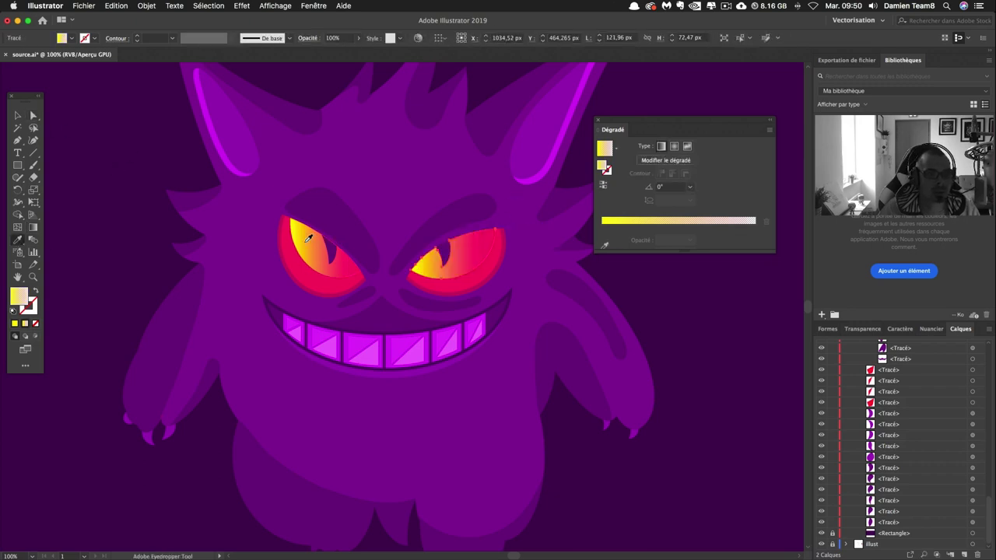
left_click(671, 189)
type("180")
key("Return")
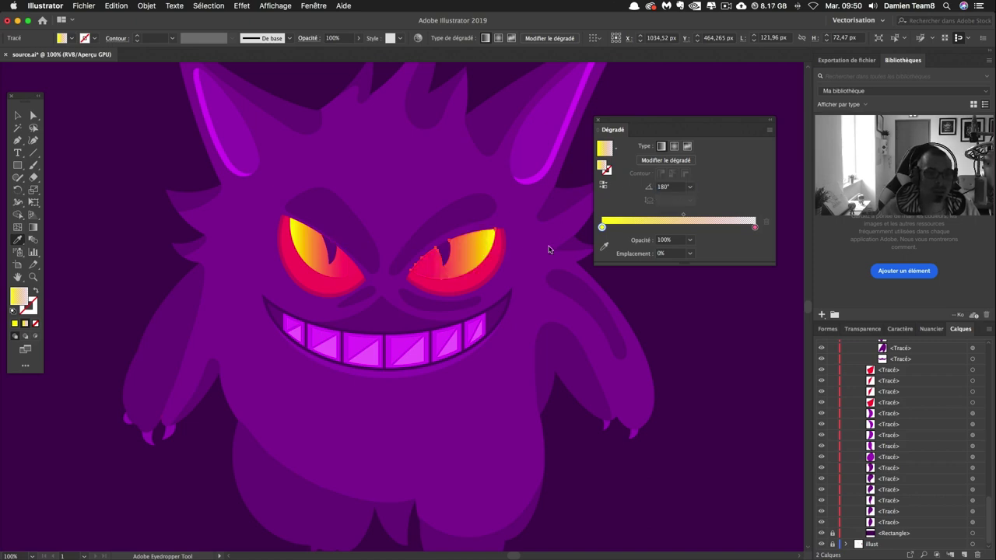
key("super+shift+a")
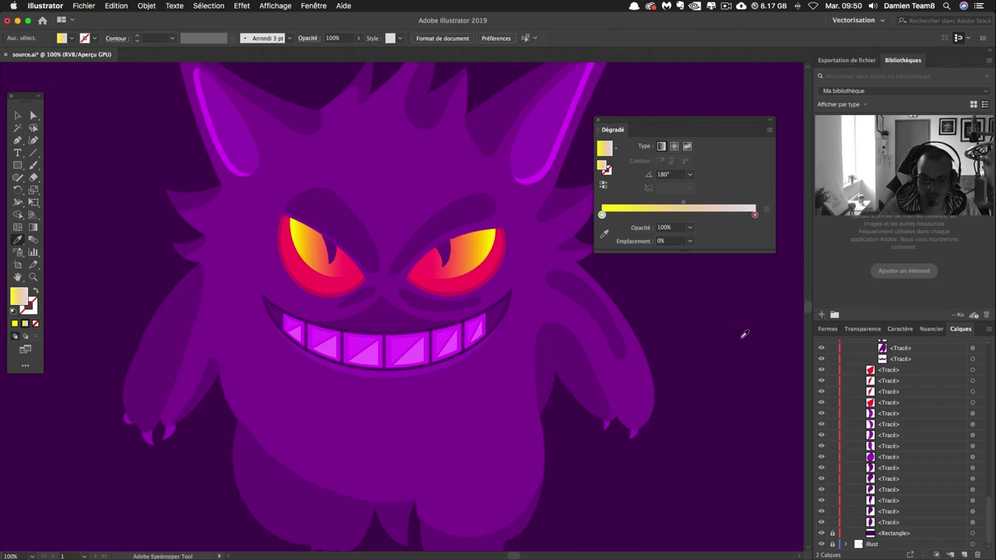
key("super+minus")
key("super+plus")
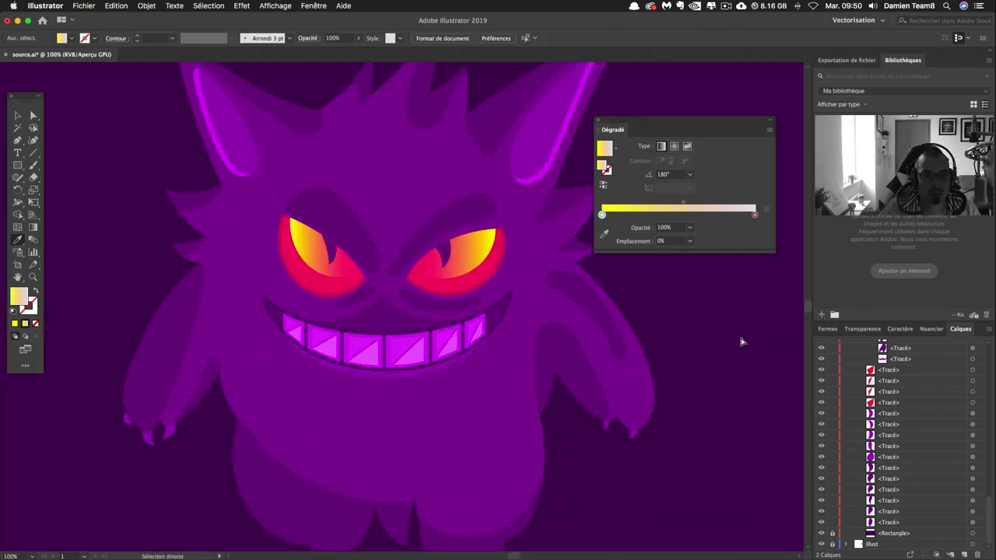
key("super+plus")
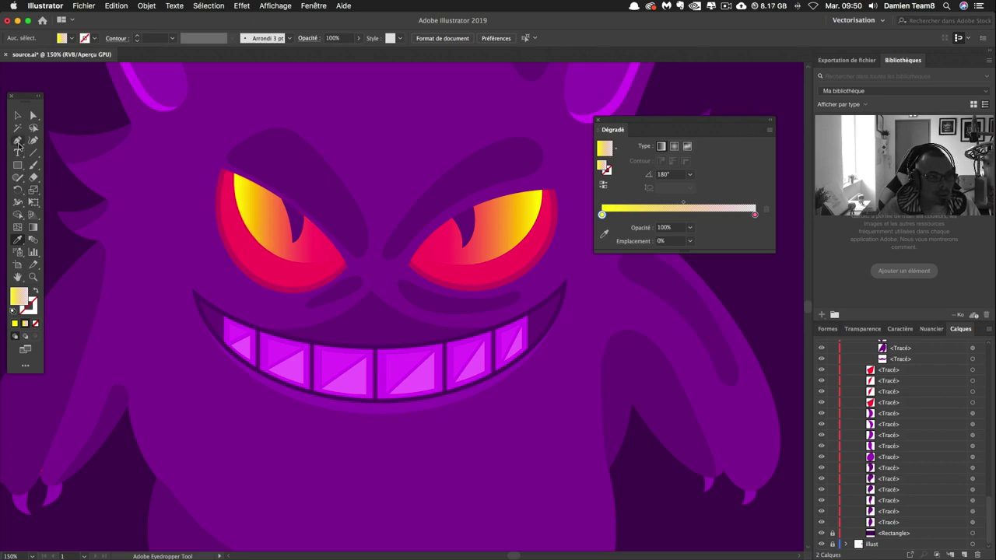
Draw a four-point shape with the Pen near the left eye's lower inner edge.
left_click(17, 141)
scroll(877, 458, "up", 5)
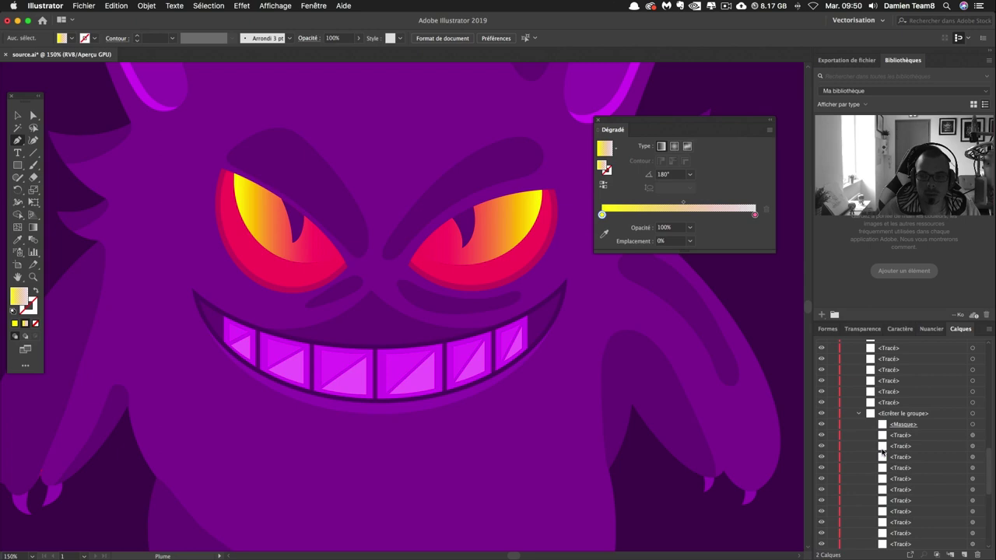
scroll(912, 423, "up", 5)
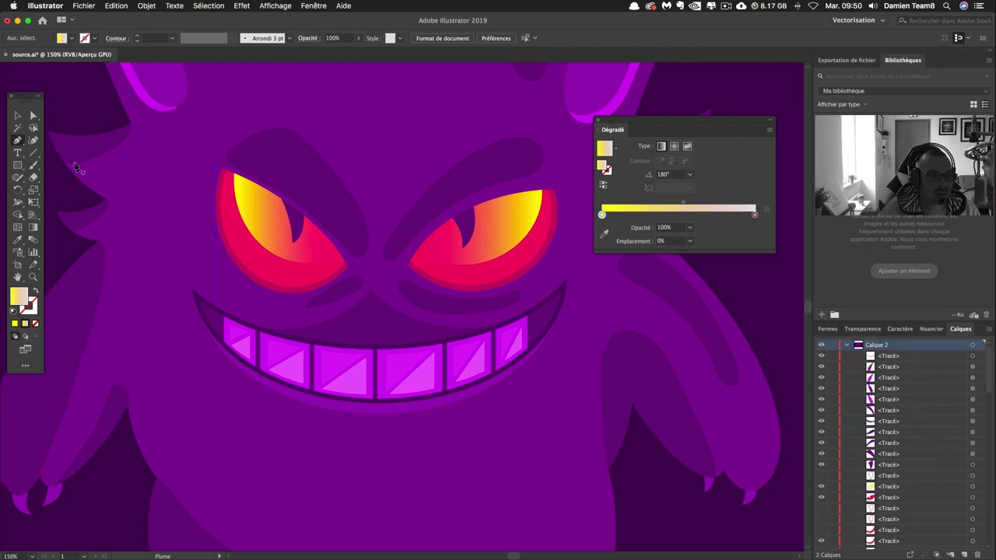
left_click(303, 259)
left_click(309, 246)
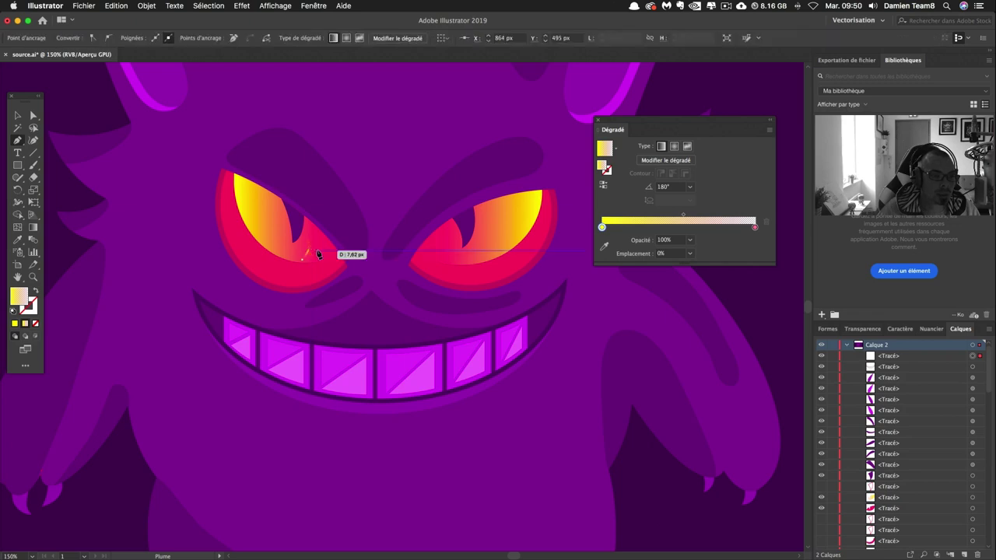
left_click(319, 254)
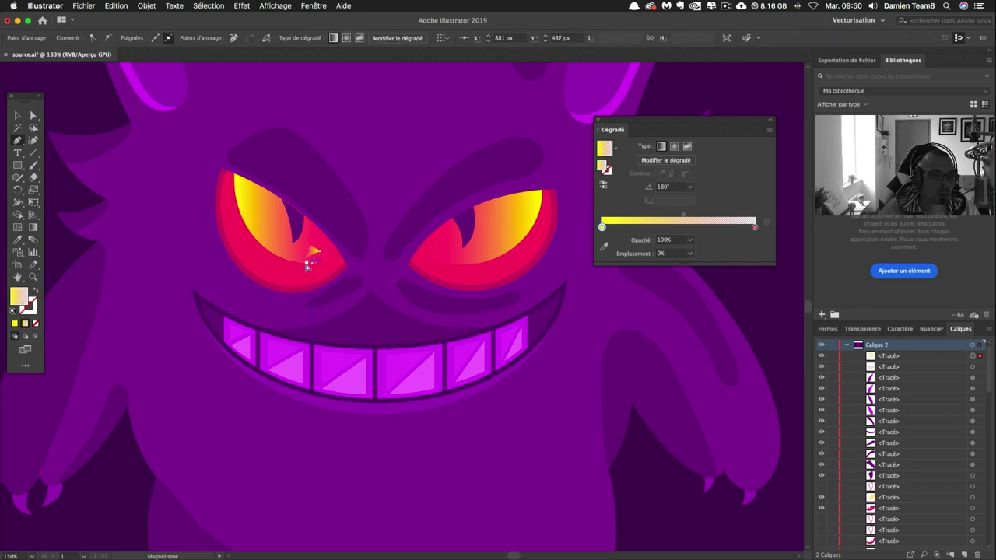
left_click(306, 269)
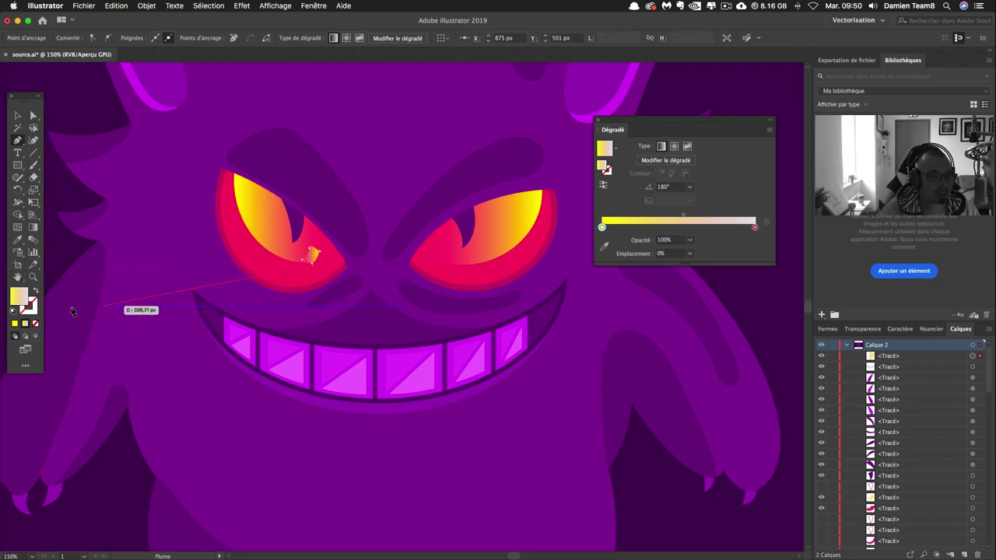
Fill the small eye shape with dark purple sampled from the artwork.
double_click(29, 303)
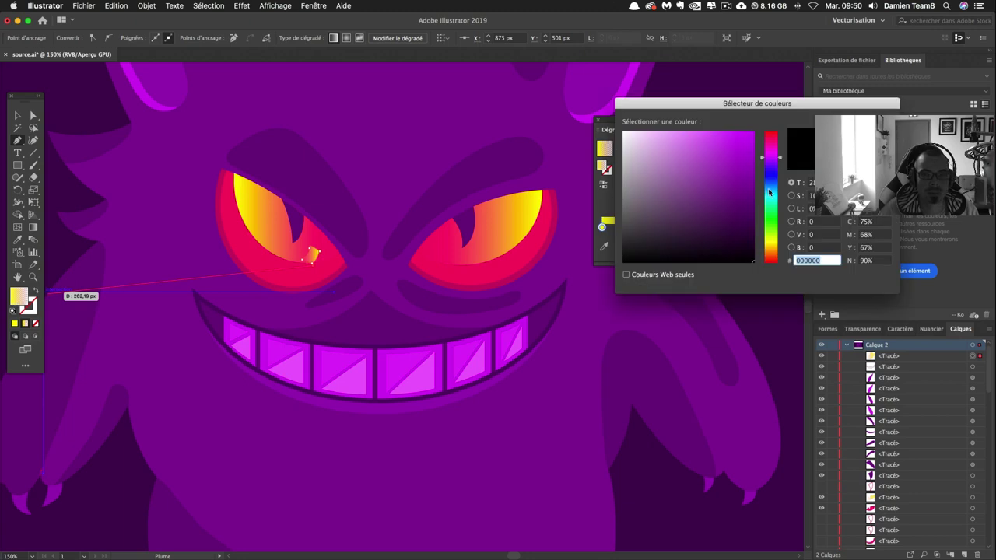
key("Return")
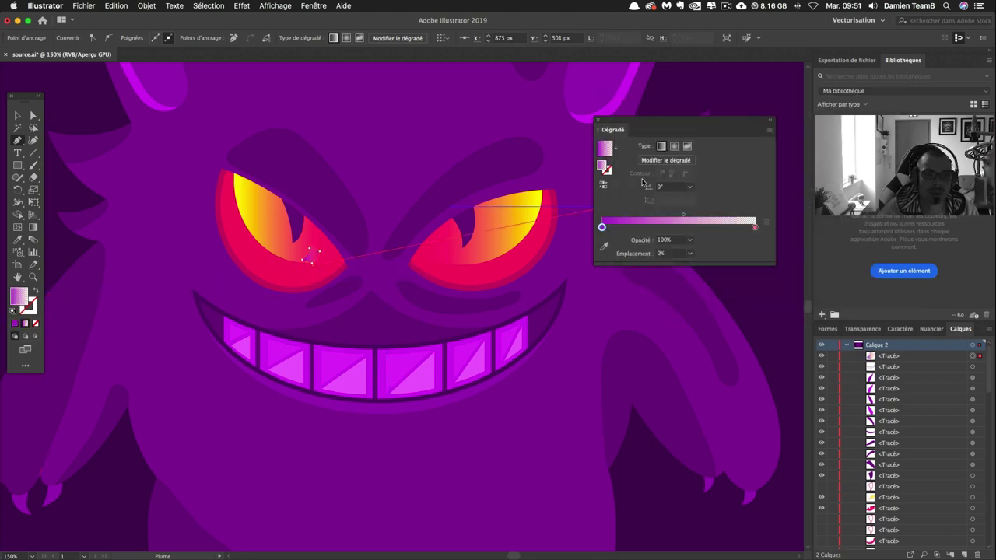
left_click(616, 151)
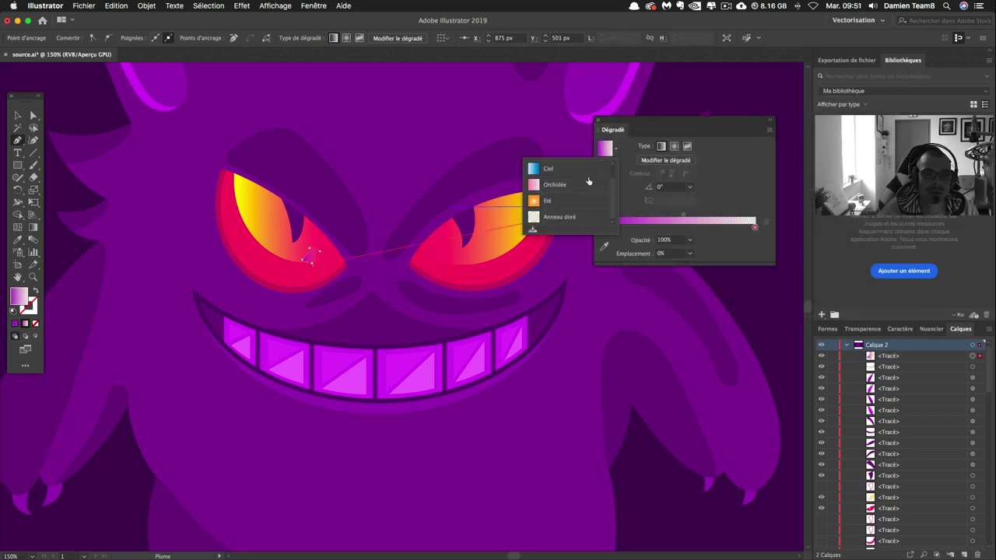
left_click(663, 148)
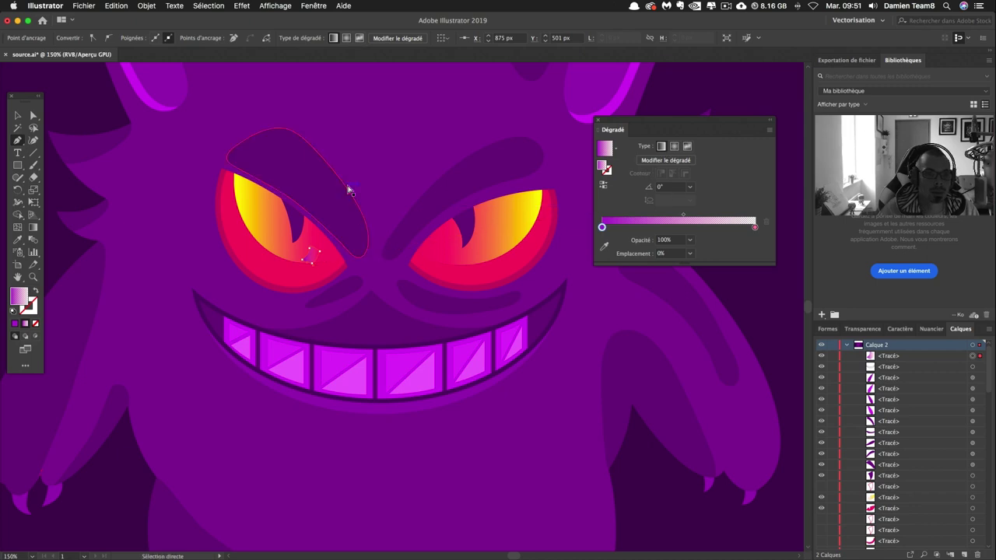
left_click(311, 253)
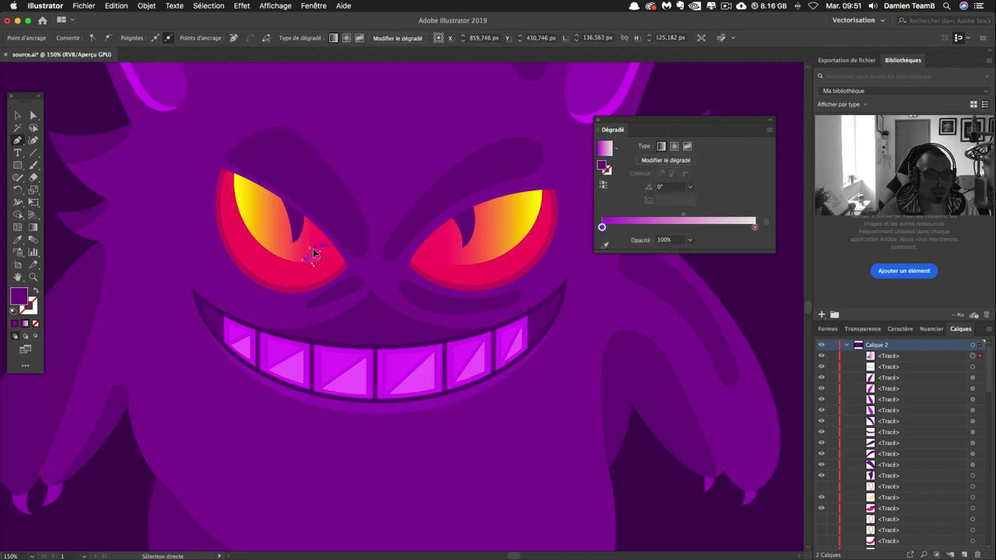
left_click(36, 323)
left_click(19, 241)
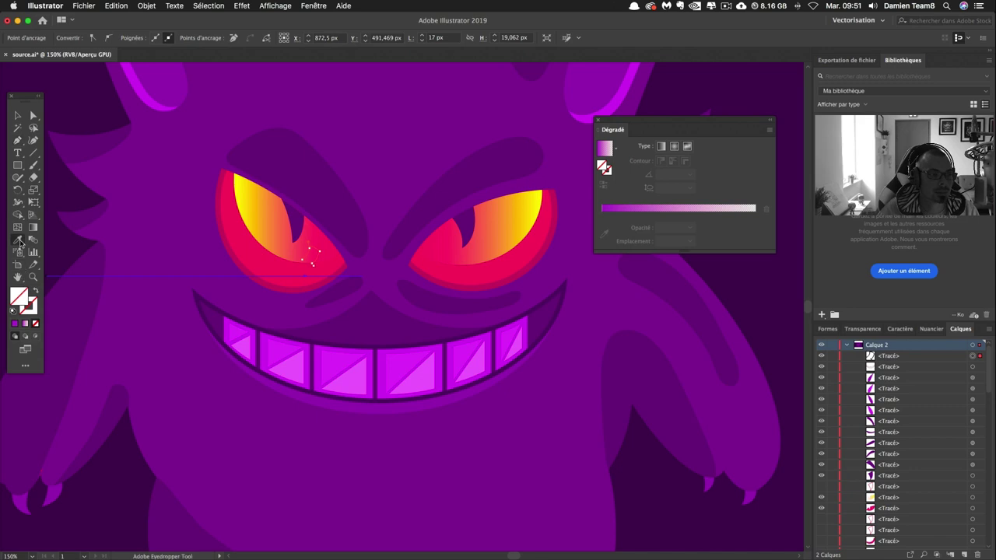
left_click(211, 319)
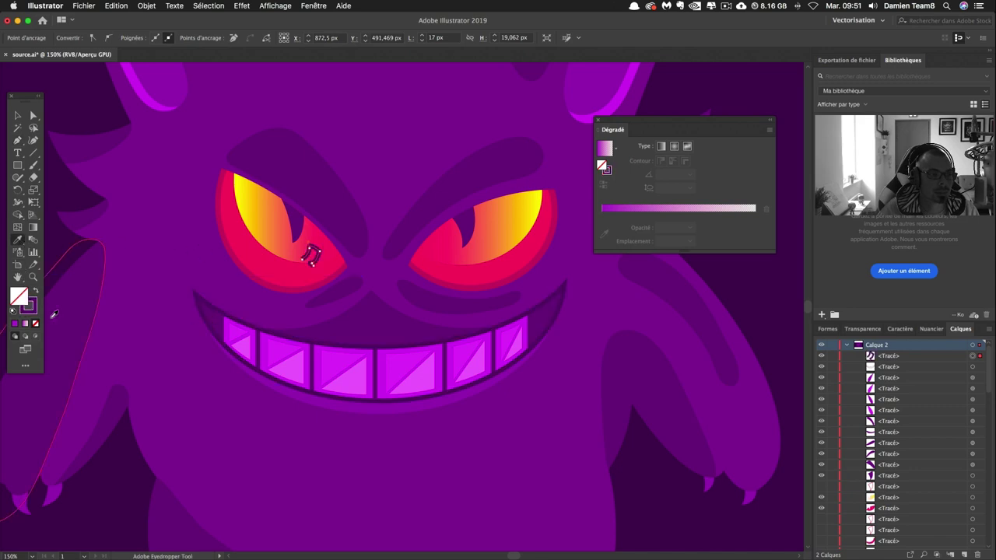
left_click(34, 293)
Reshape the small eye shape by removing its bottom anchor and moving it upward.
key("p")
scroll(311, 262, "up", 5)
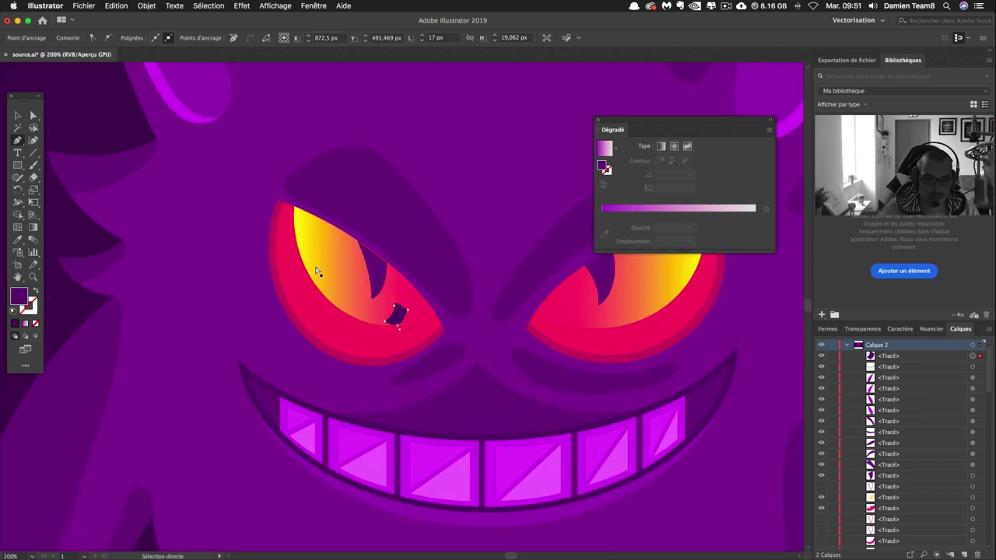
left_click(391, 362)
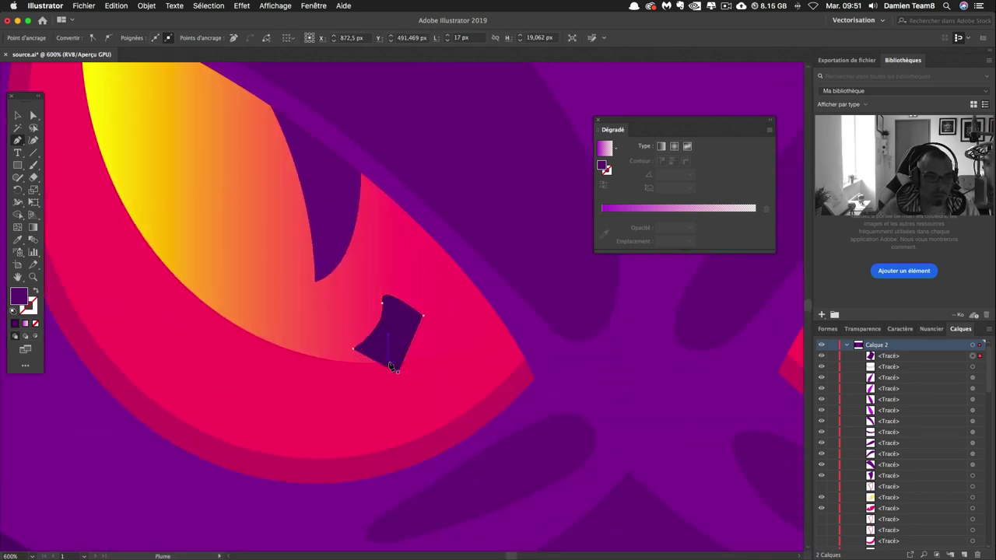
mouse_move(354, 348)
left_mouse_down()
mouse_move(367, 364)
mouse_move(352, 350)
left_mouse_up()
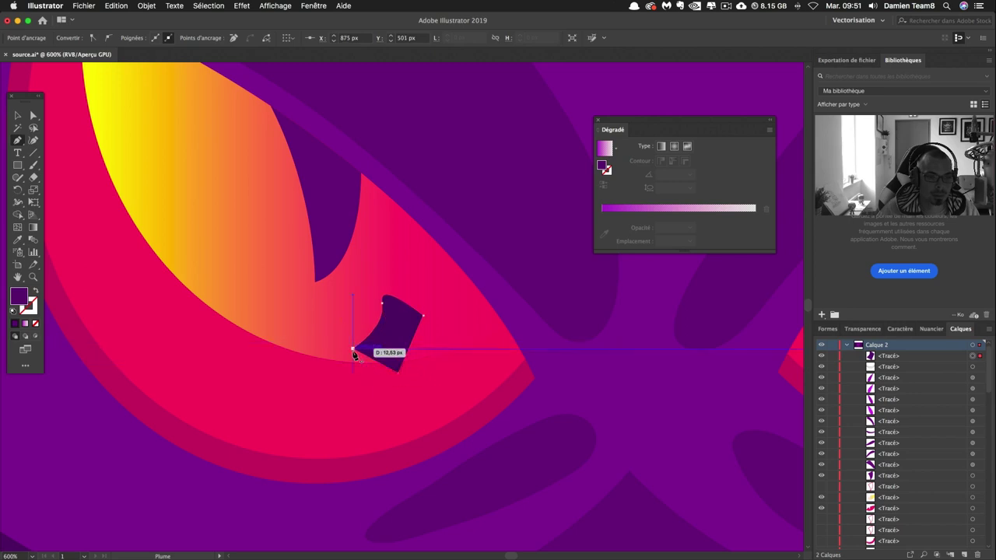
key("ctrl+z")
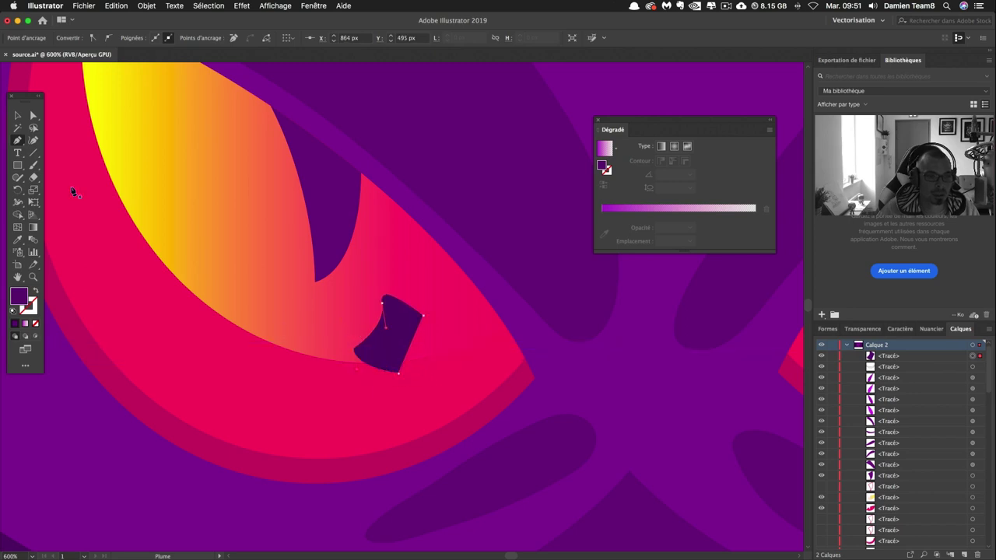
key("v")
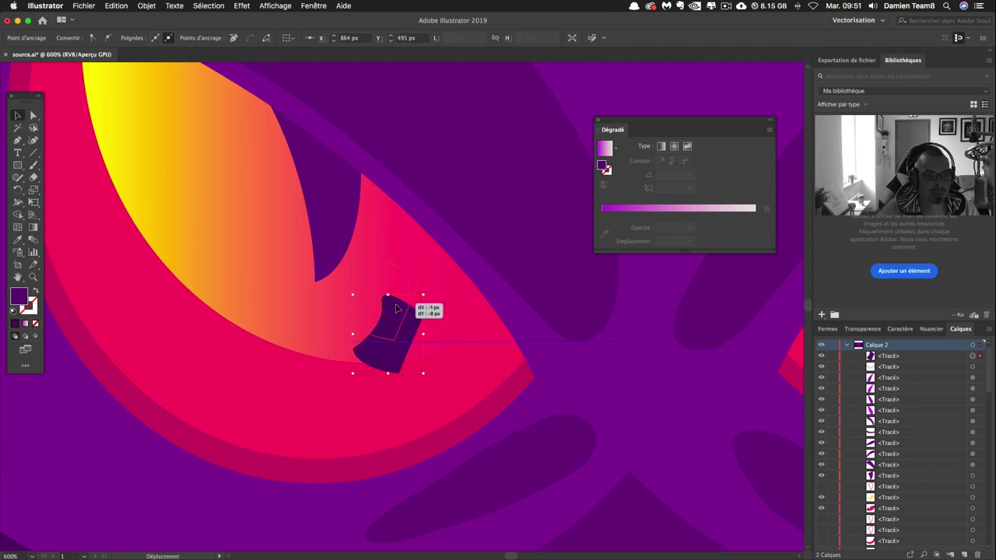
left_click_drag(389, 335, 383, 300)
Set the reshaped highlight's fill to white.
double_click(15, 299)
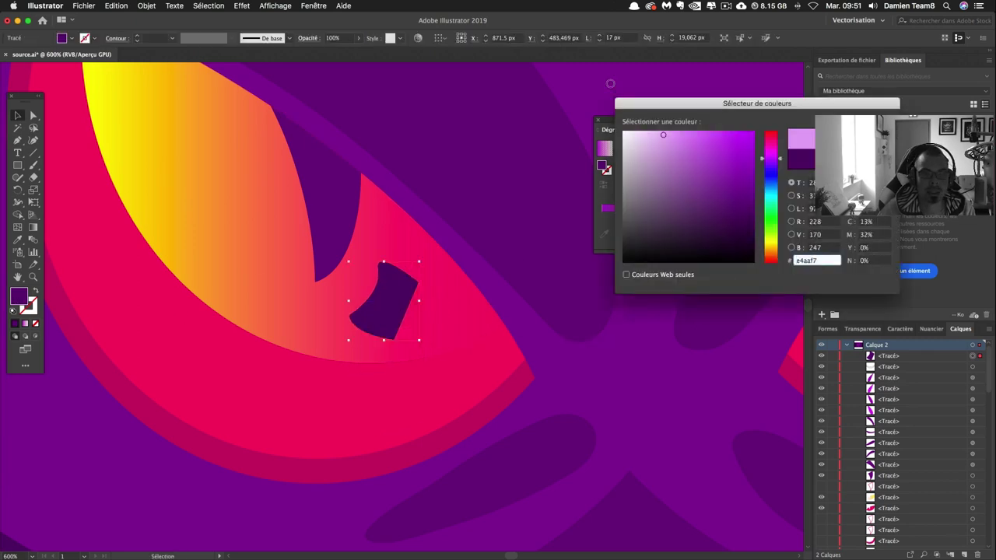
left_click(624, 133)
key("Return")
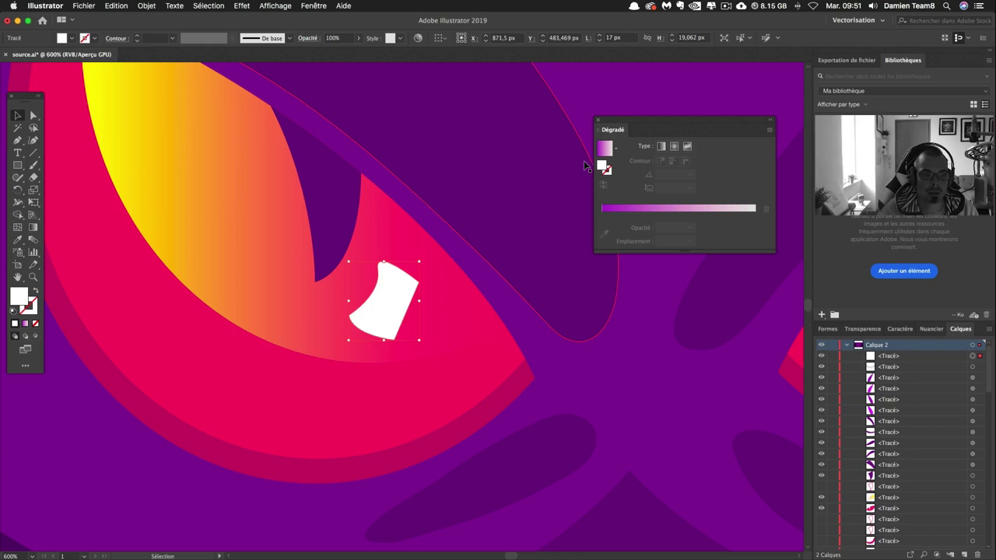
key("ctrl+minus")
key("ctrl+minus")
key("ctrl+minus")
key("ctrl+minus")
key("v")
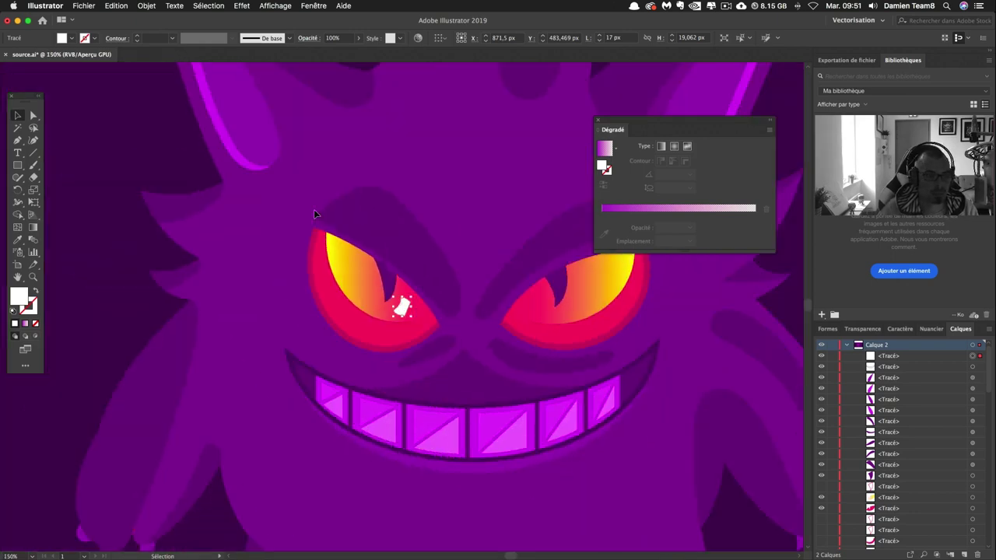
Duplicate the white highlight onto Gengar's right eye.
left_click(453, 274)
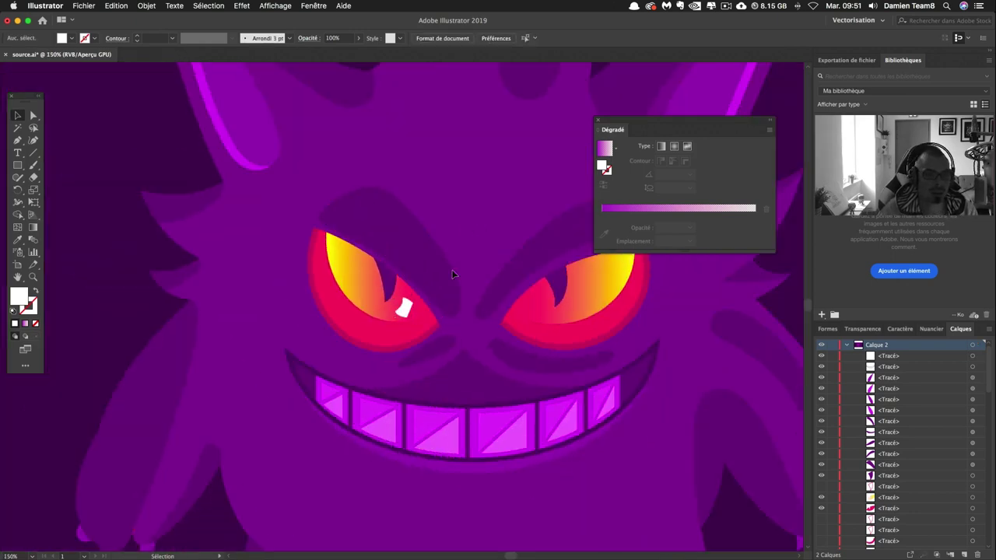
mouse_move(404, 309)
left_mouse_down()
mouse_move(596, 291)
mouse_move(596, 300)
left_mouse_up()
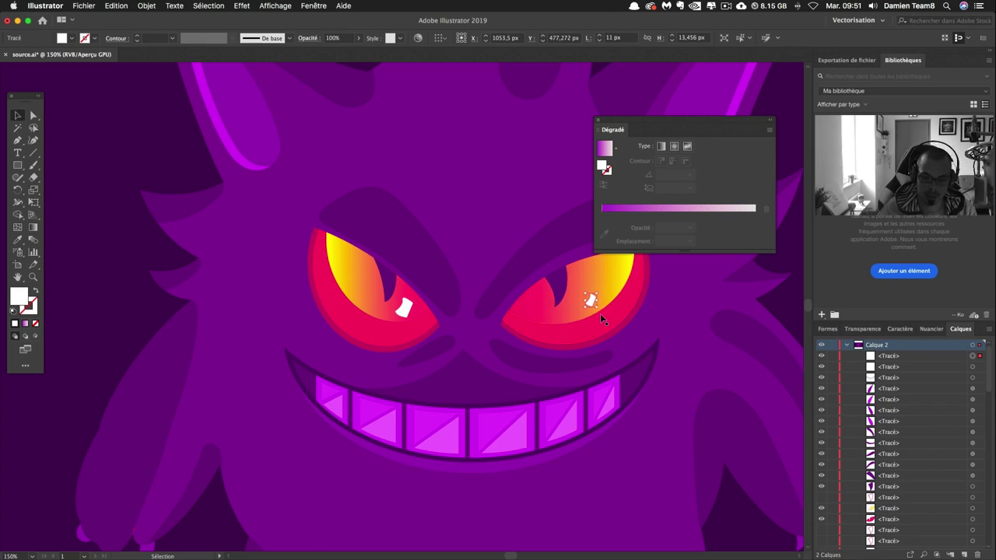
key("ctrl+0")
key("ctrl+shift+a")
key("ctrl+plus")
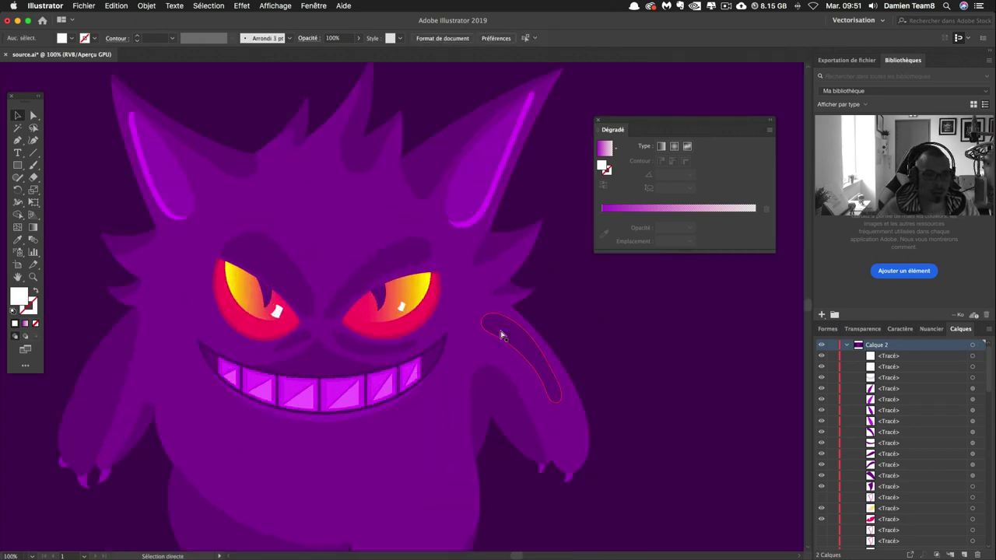
Select the left eye's highlight <Tracé> row in the Layers panel.
scroll(350, 296, "left", 3)
left_click(352, 296)
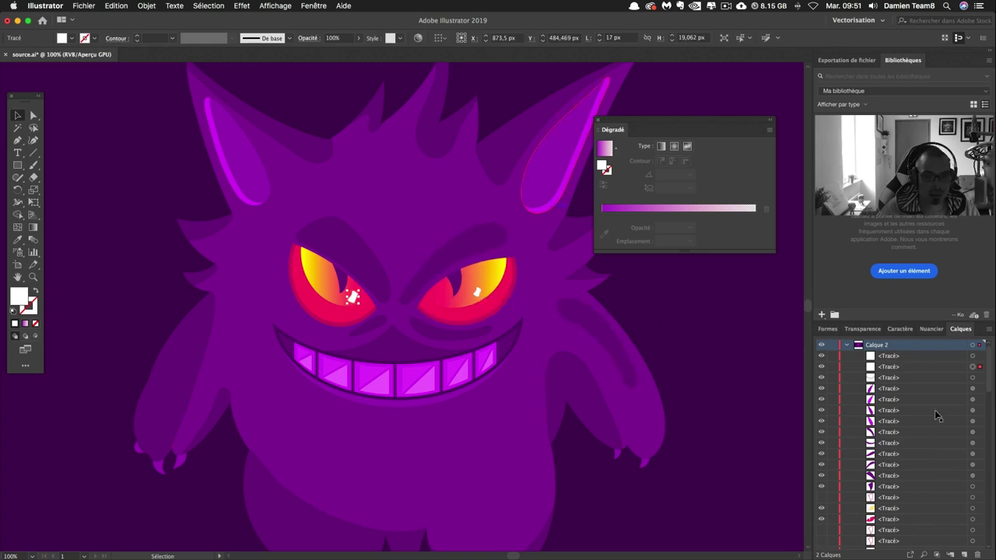
left_click(921, 371)
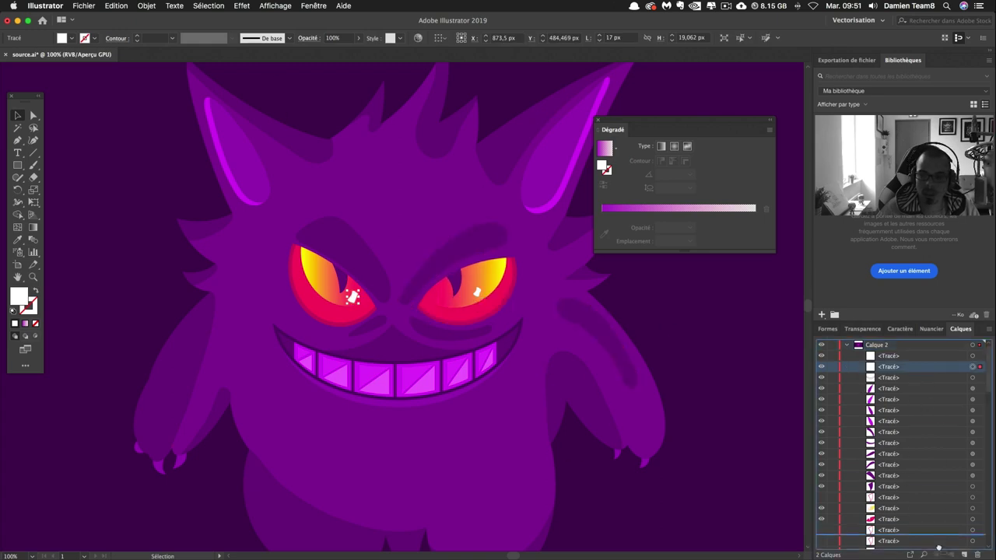
scroll(921, 371, "down", 1)
scroll(903, 444, "up", 1)
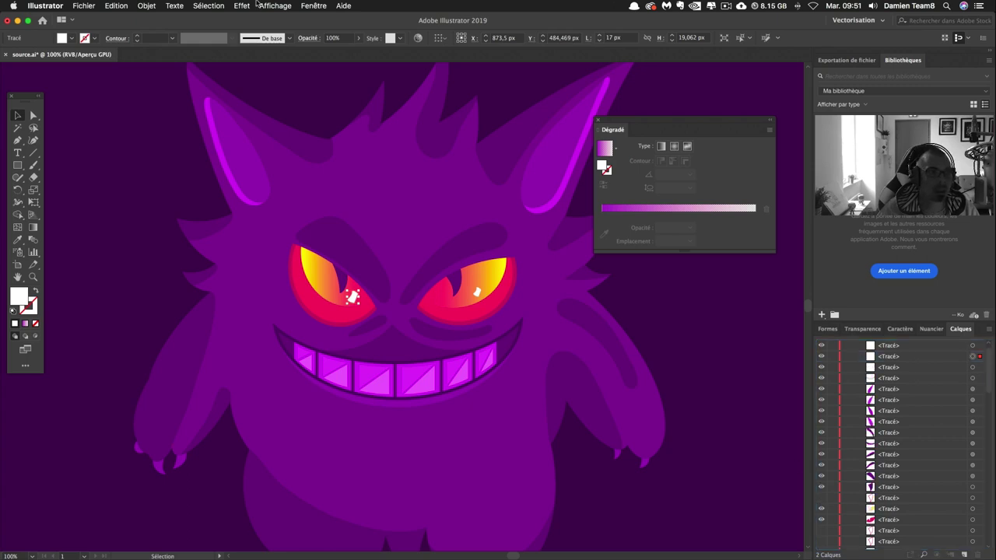
Apply Effet > Atténuation > Flou gaussien with a 5-pixel radius to the left highlight.
left_click(243, 5)
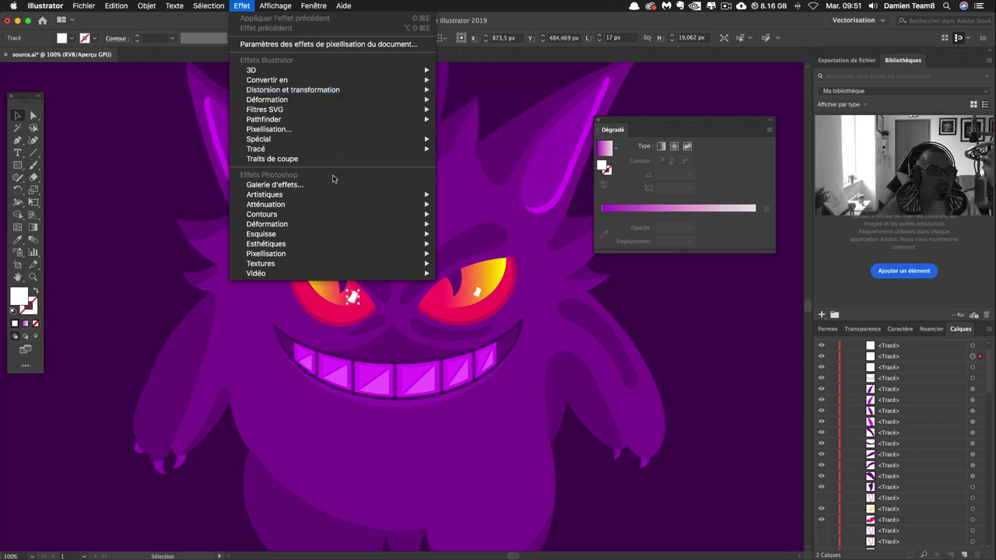
mouse_move(266, 204)
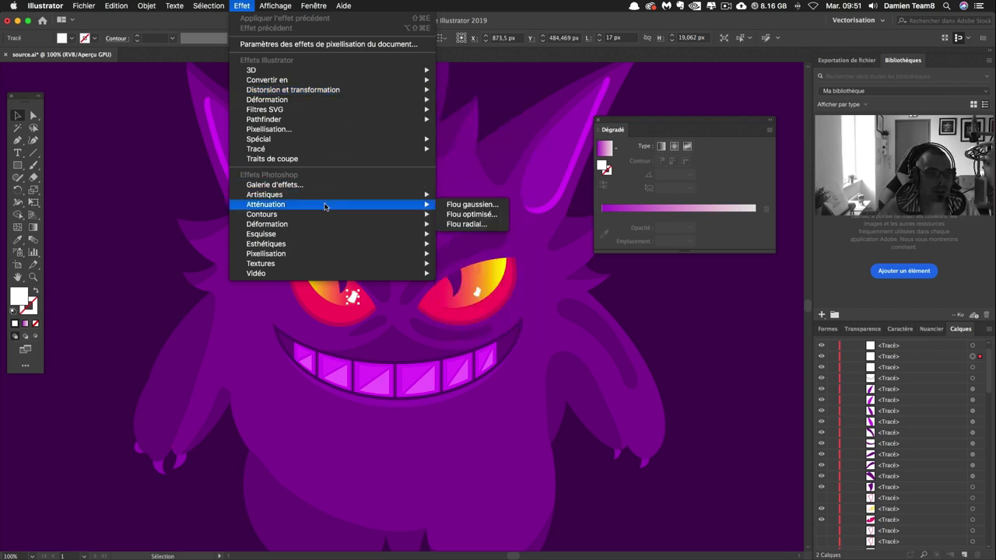
left_click(467, 205)
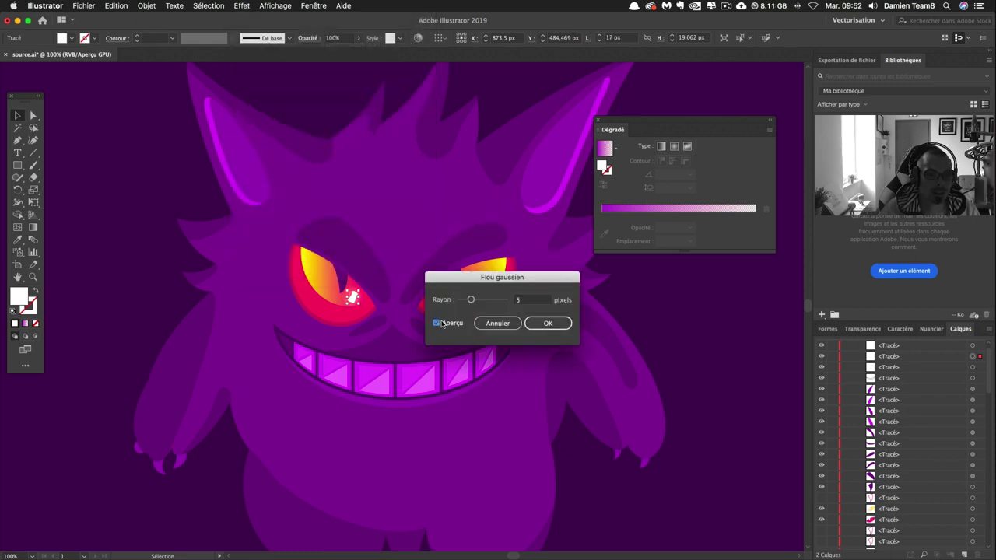
key("Return")
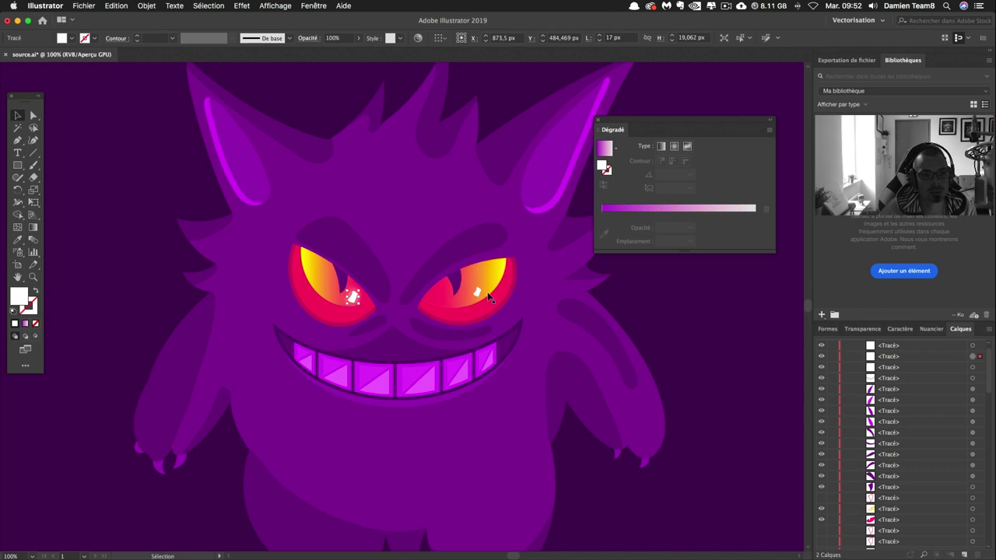
key("super+shift+a")
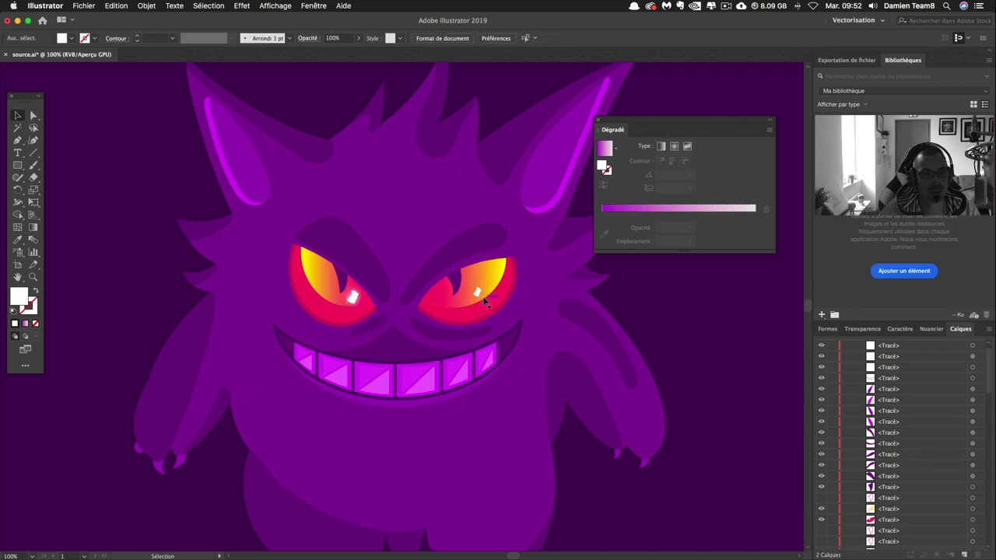
Set the blurred left-eye highlight to 80% opacity.
left_click(354, 298)
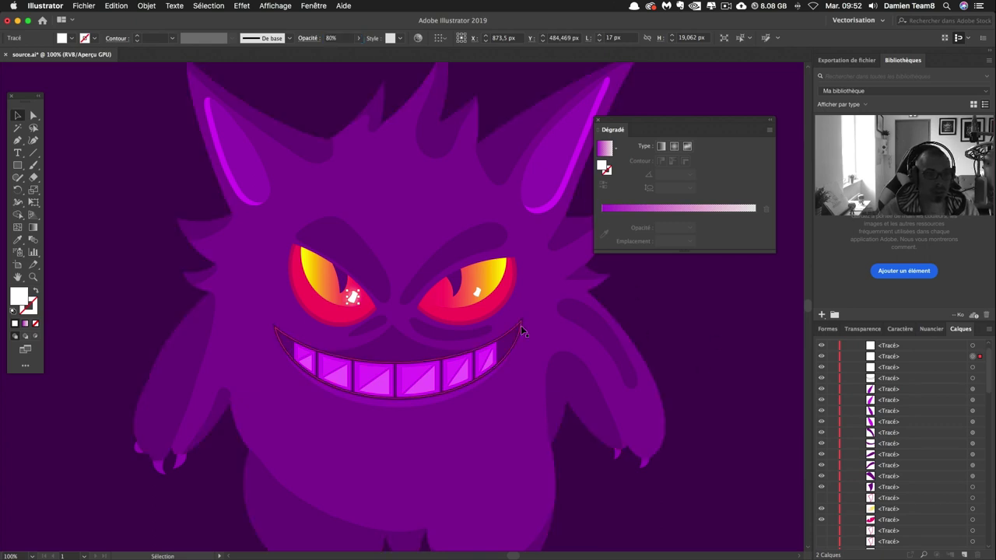
key("super+shift+a")
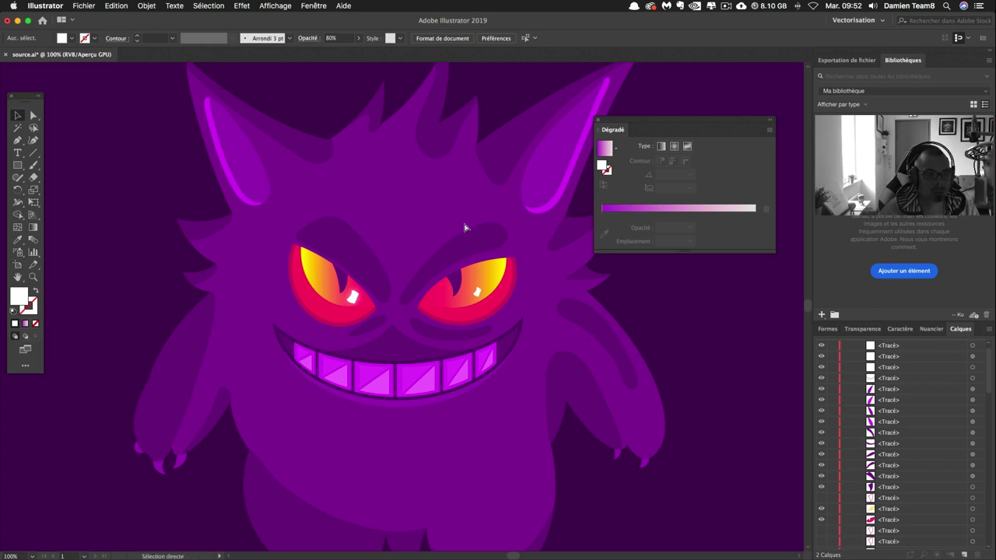
left_click(32, 116)
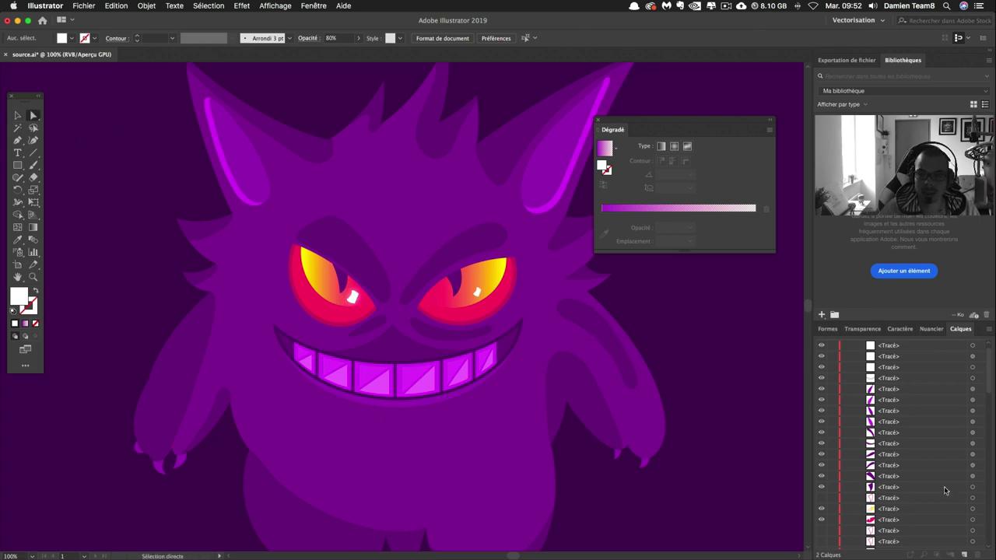
scroll(945, 490, "up", 1)
Target the right eye's highlight <Tracé> path in the Layers panel.
left_click(973, 357)
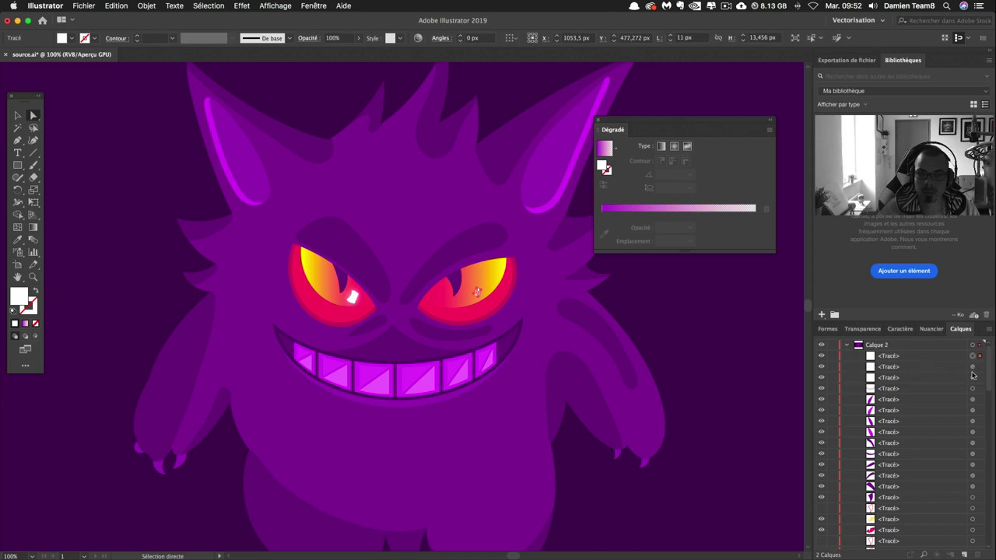
left_click(890, 379)
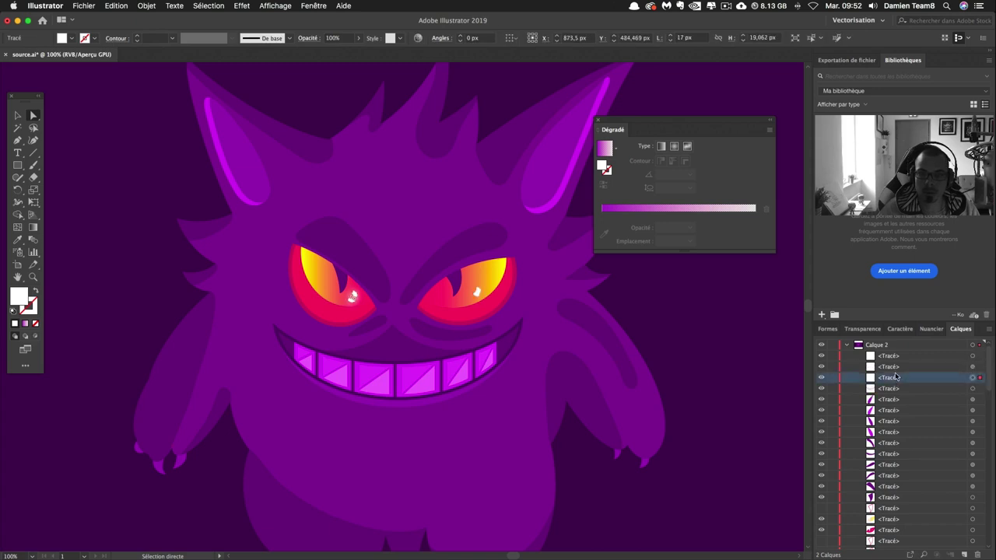
left_click(899, 356)
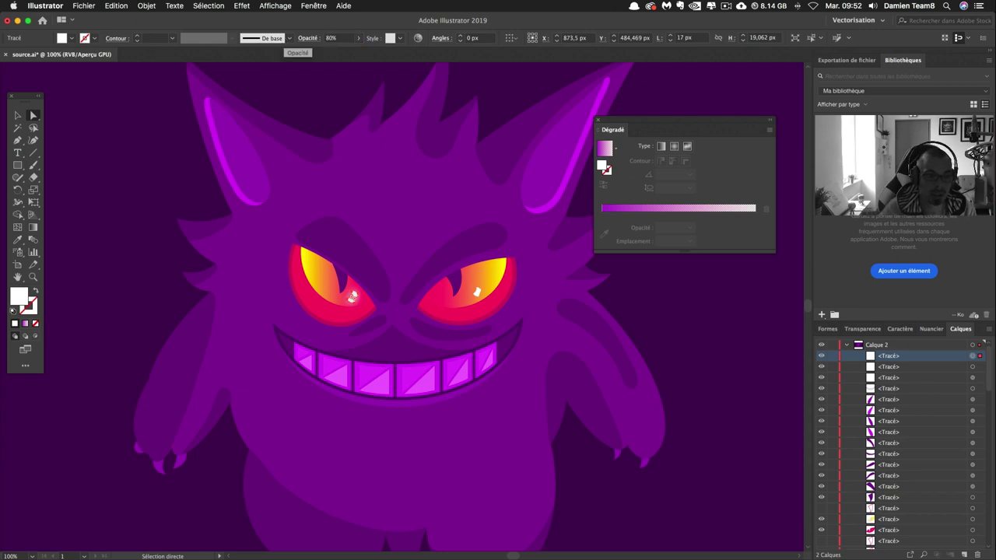
left_click(672, 319)
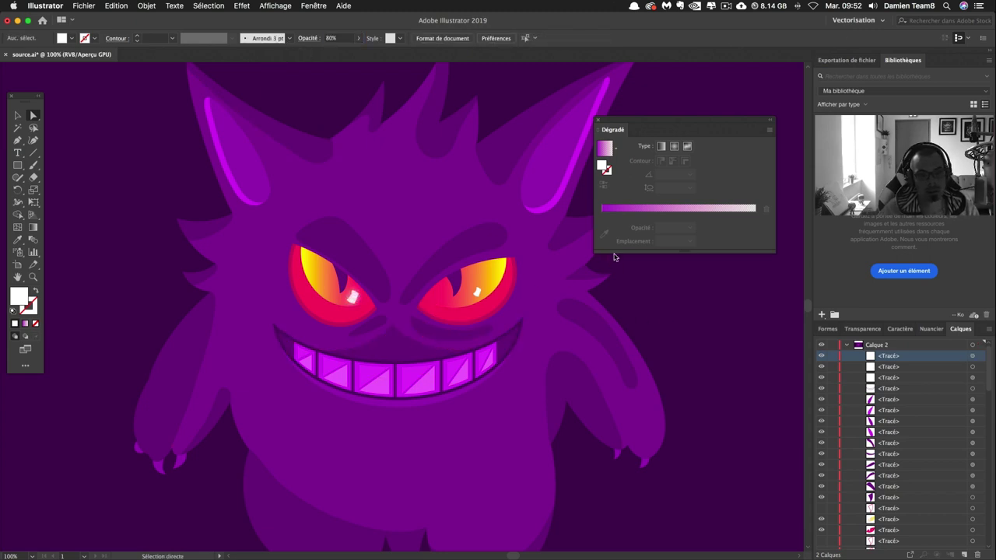
left_click(478, 291)
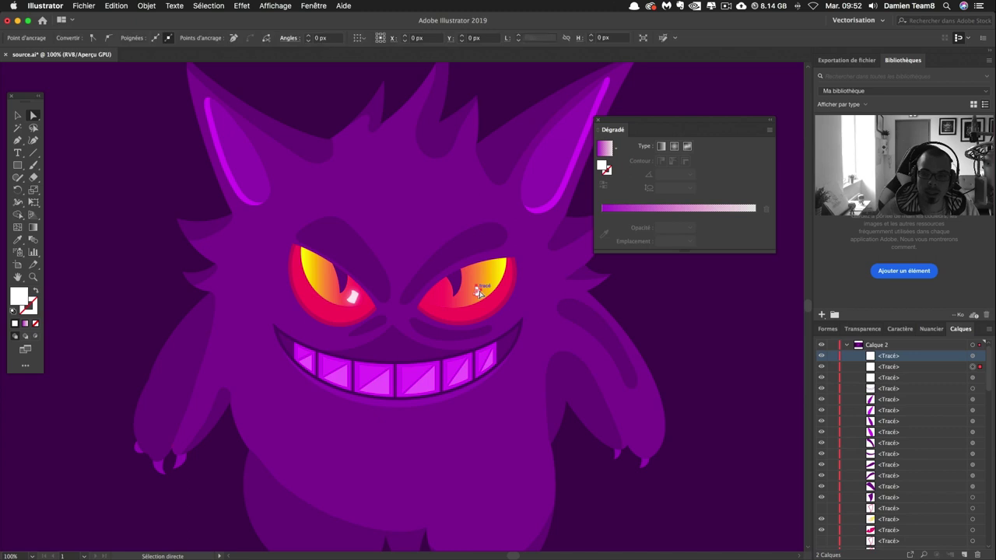
left_click(899, 355)
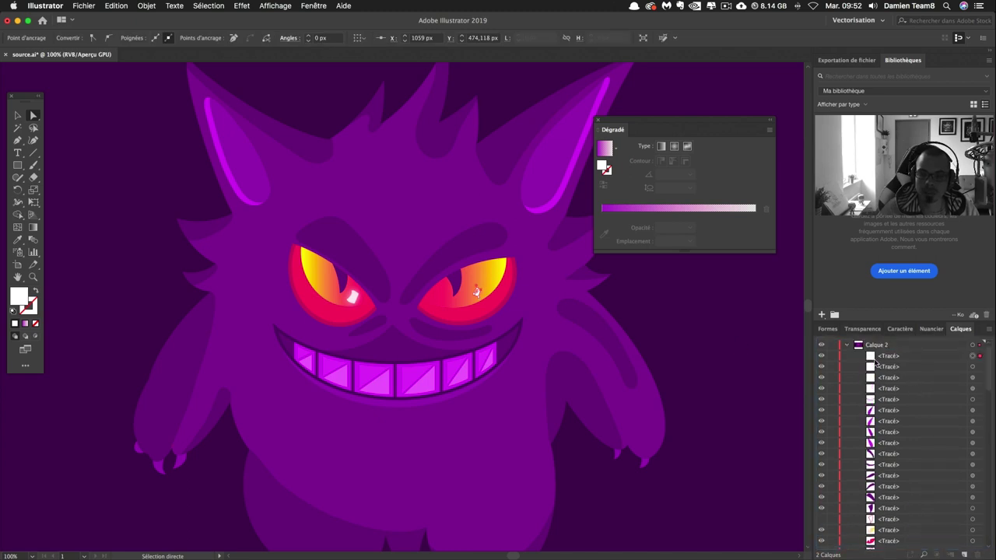
left_click(888, 367)
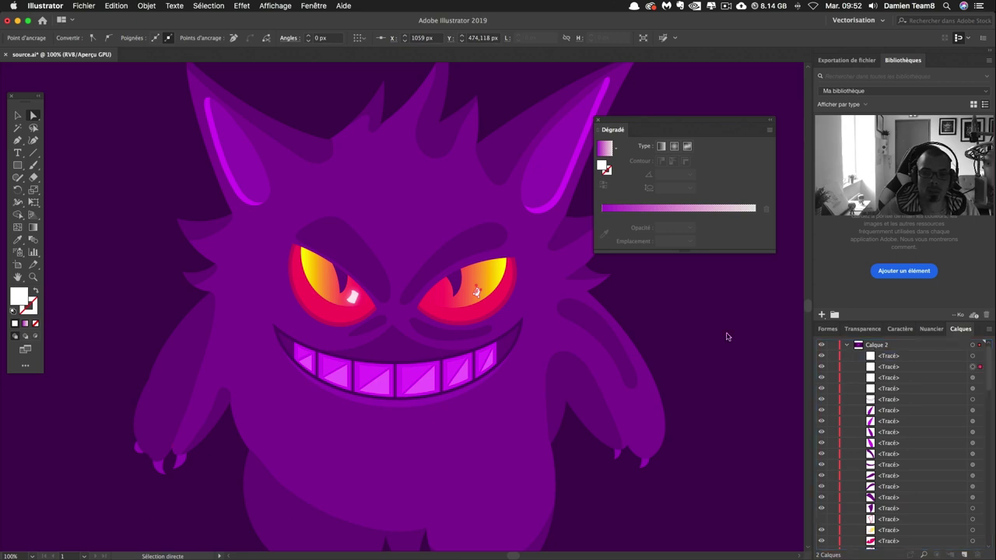
Reapply the Gaussian blur to the right-eye highlight at 80% opacity and review it.
left_click(242, 6)
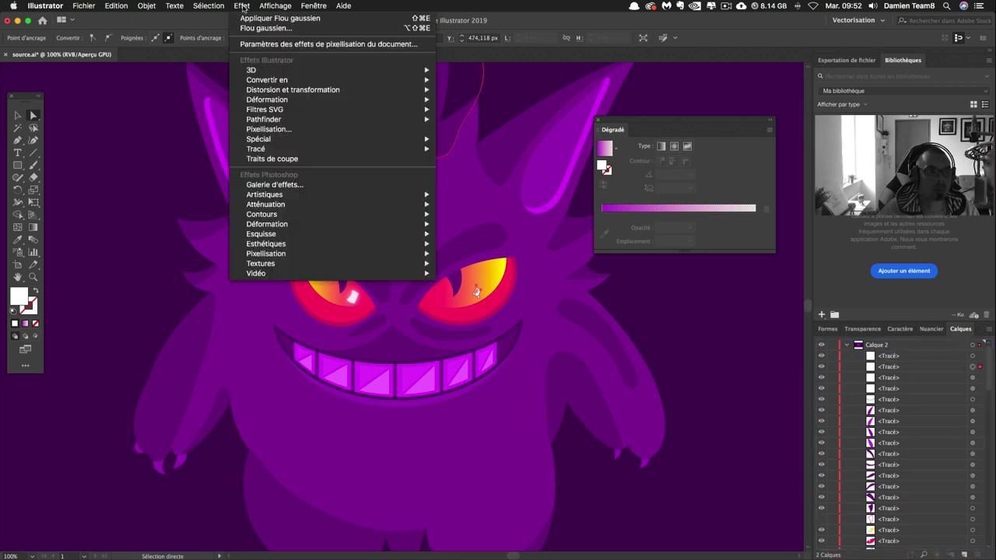
left_click(268, 18)
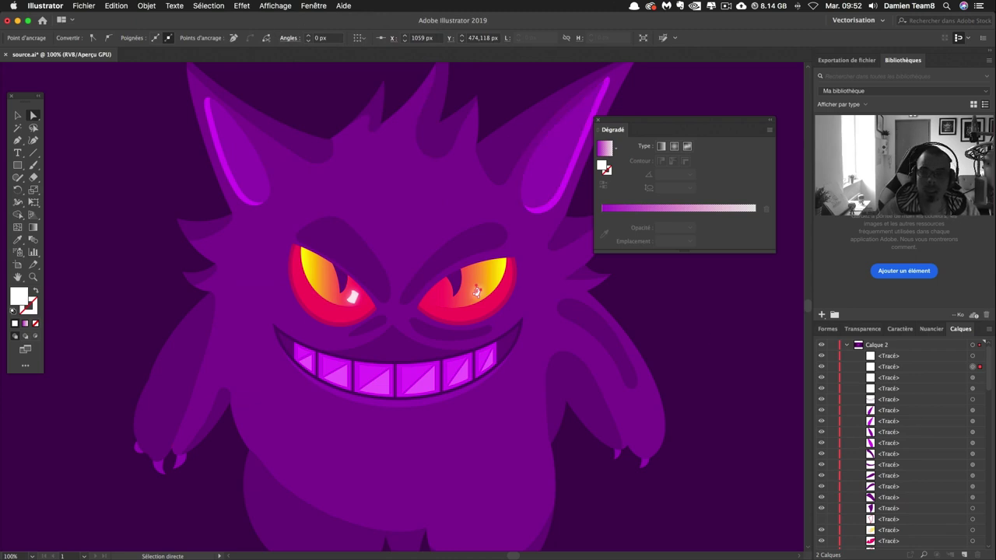
left_click(974, 356)
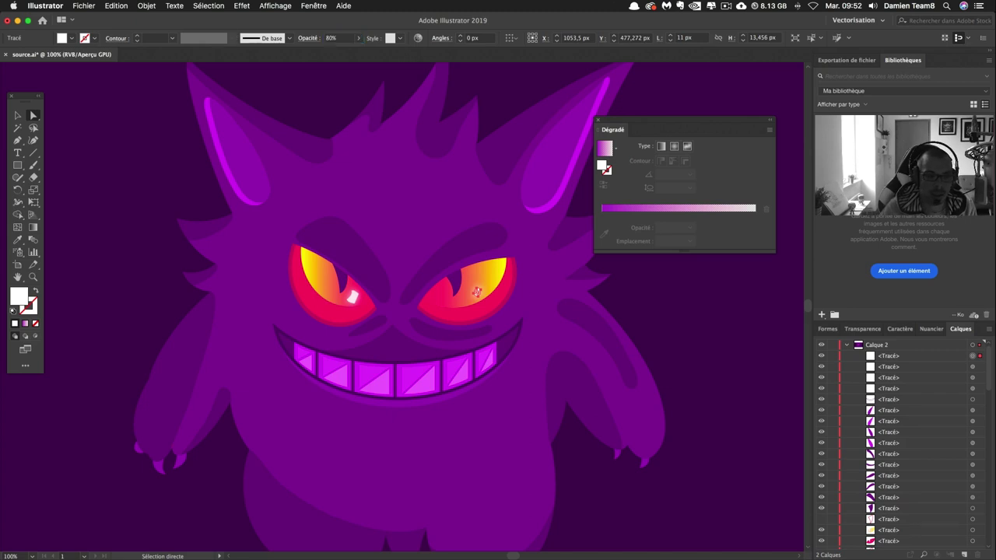
key("super+shift+a")
key("super+minus")
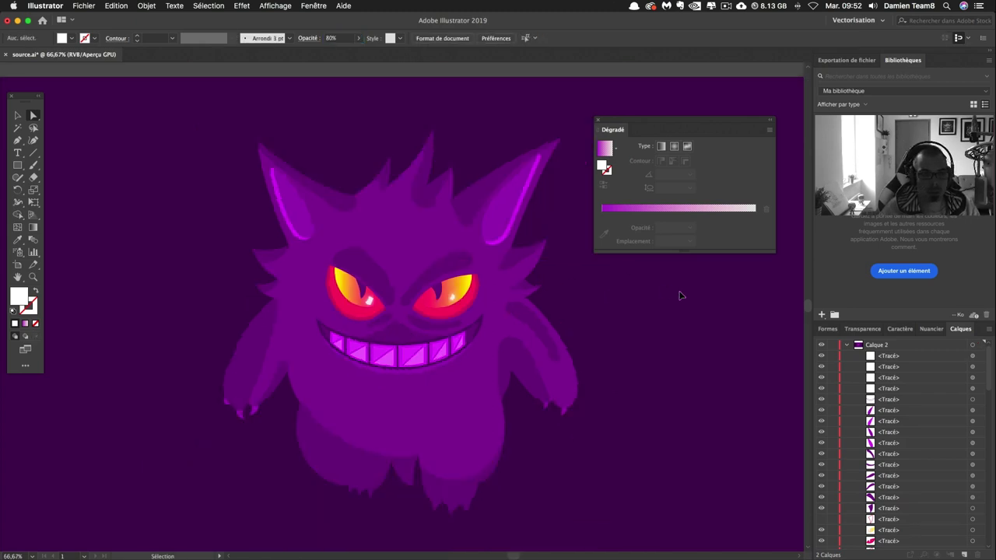
key("super+minus")
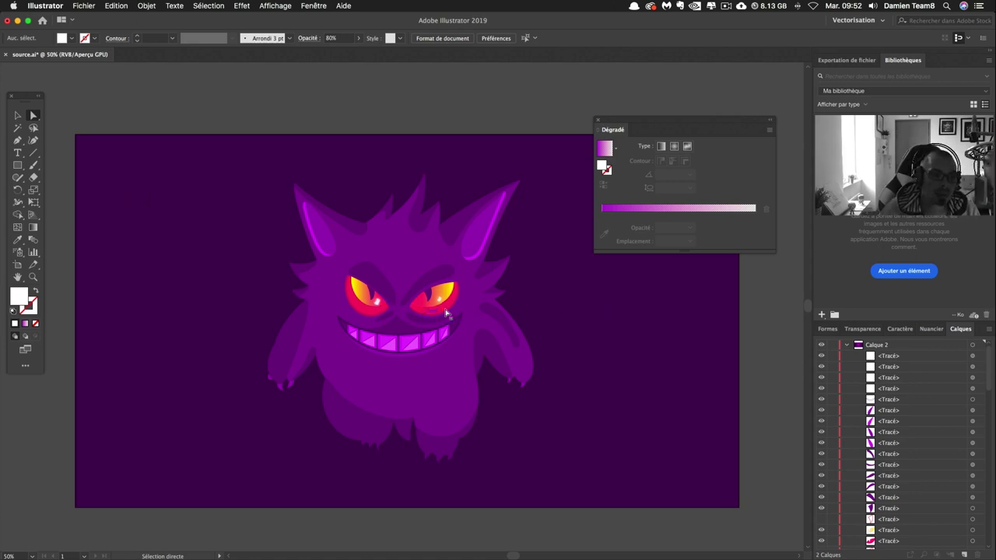
key("super+plus")
key("super+plus")
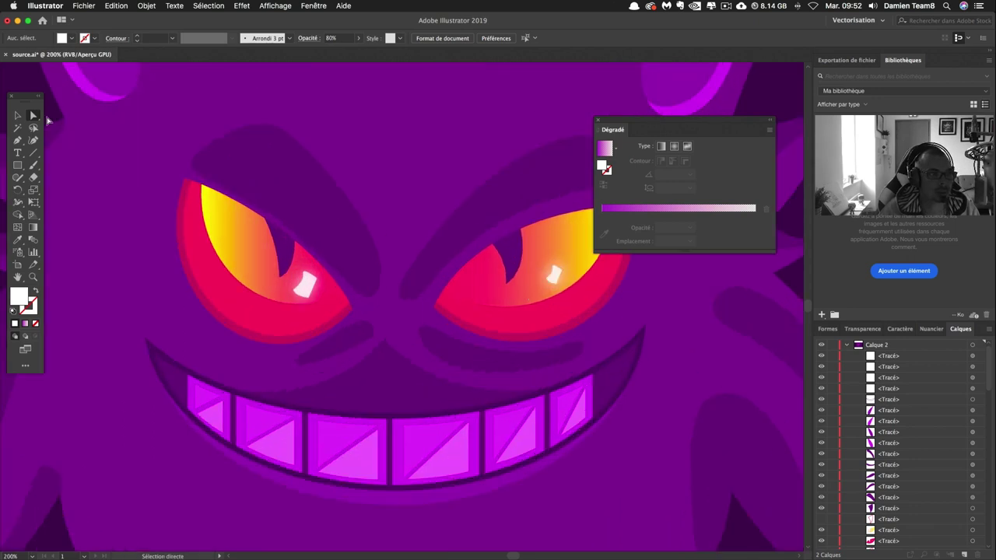
Shrink the left highlight to about 11 px and the right to about 8 px.
left_click(309, 292)
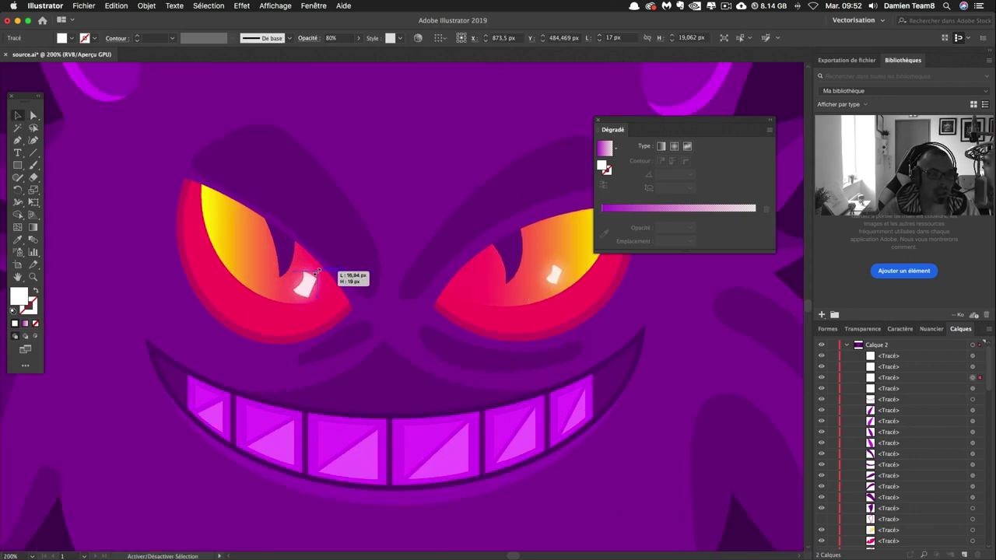
left_click_drag(315, 275, 314, 294)
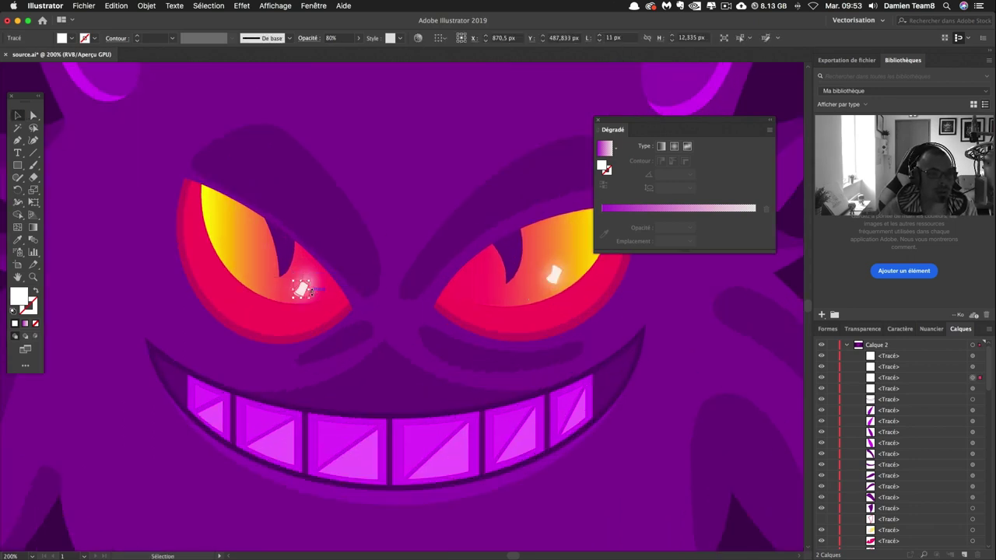
left_click(554, 274)
left_click_drag(564, 262, 558, 270)
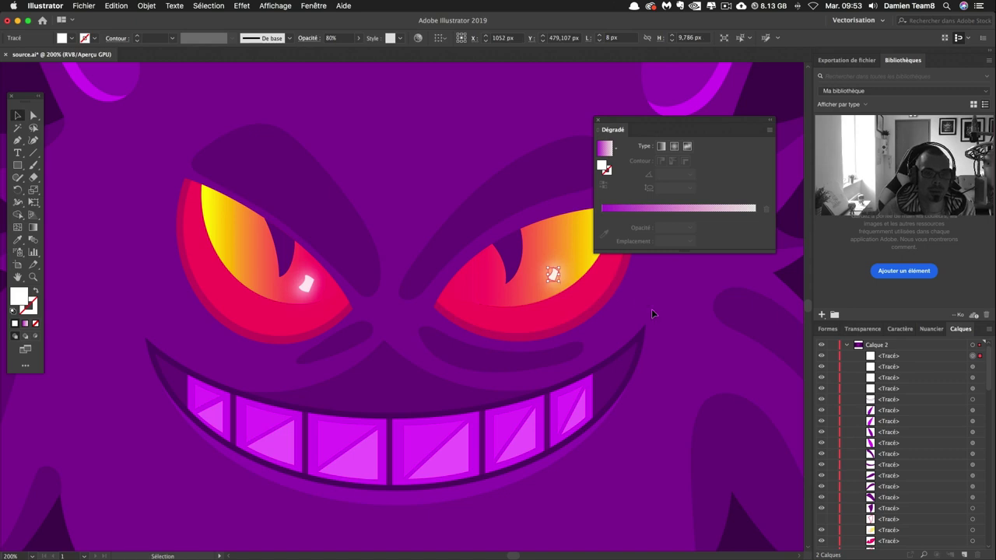
Deselect and zoom out to view the whole Gengar.
key("ctrl+shift+a")
key("ctrl+minus")
key("ctrl+minus")
key("ctrl+minus")
key("ctrl+minus")
key("ctrl+minus")
key("ctrl+plus")
key("ctrl+plus")
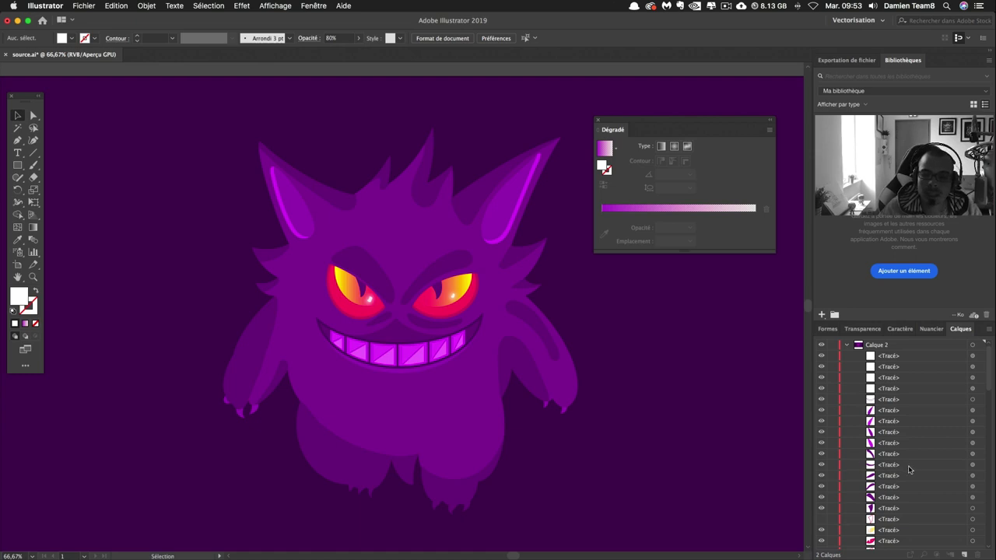
scroll(909, 469, "down", 10)
Draw a wide flat ellipse, about 538 × 72 px, beneath Gengar's feet on the background layer.
left_click(907, 534)
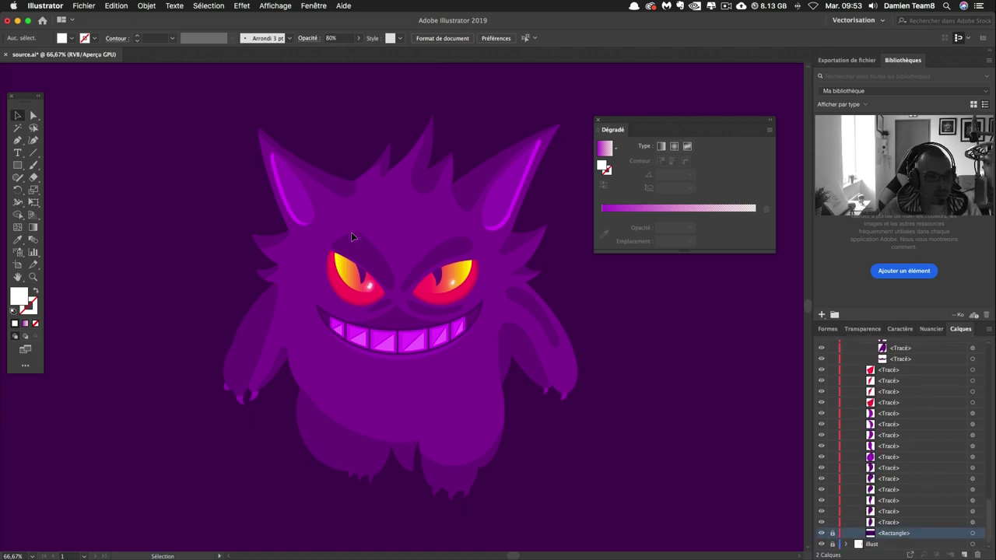
scroll(351, 232, "down", 5)
left_click_drag(18, 165, 66, 190)
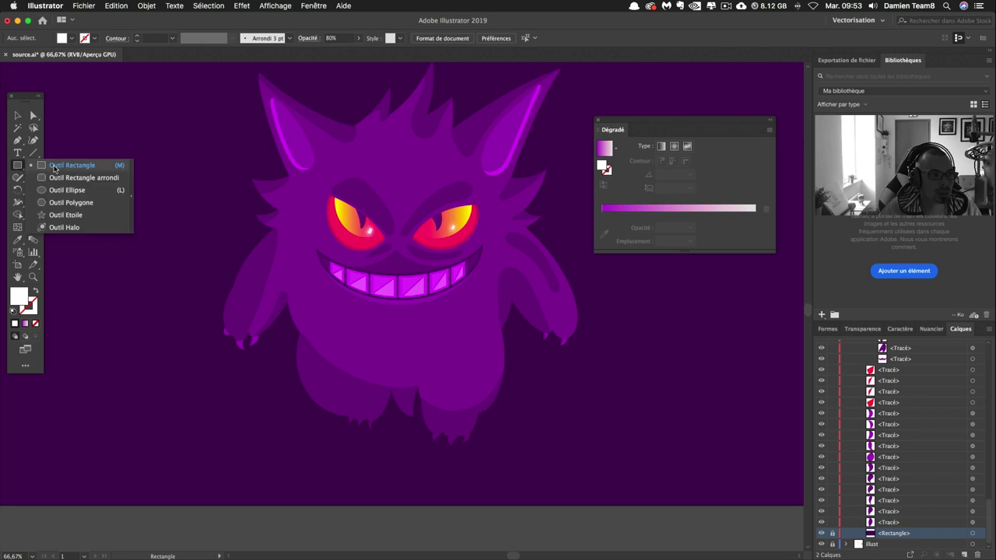
left_click_drag(292, 430, 507, 458)
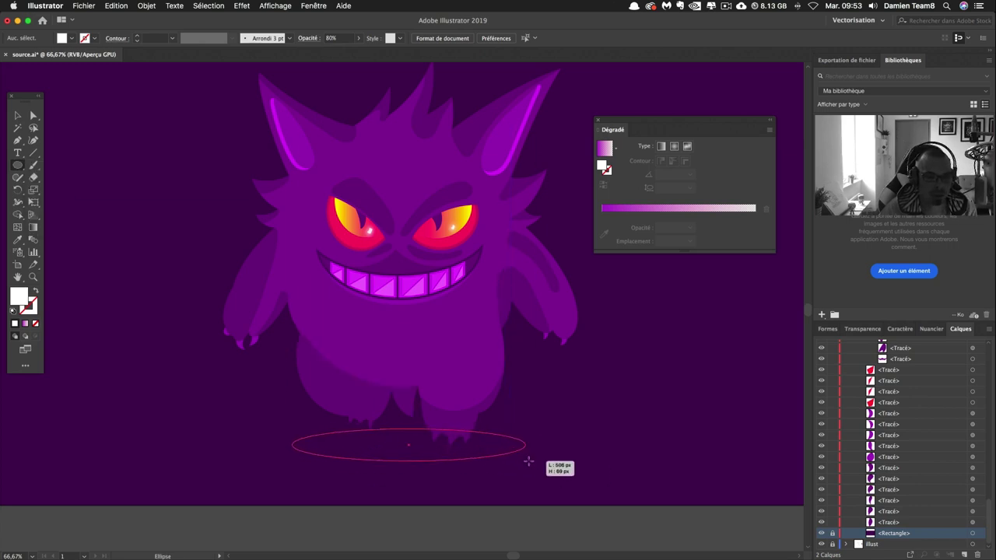
left_click_drag(506, 458, 538, 462)
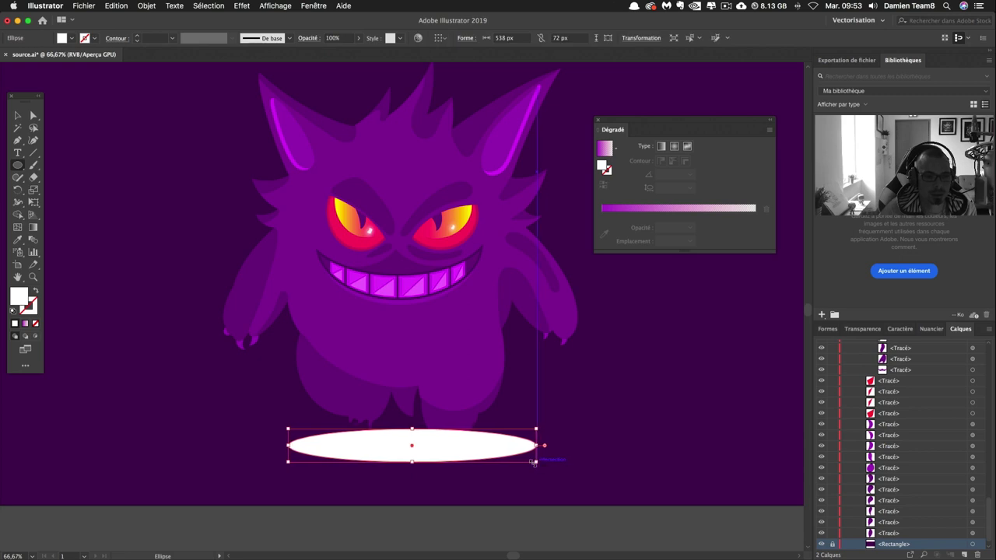
left_click(22, 241)
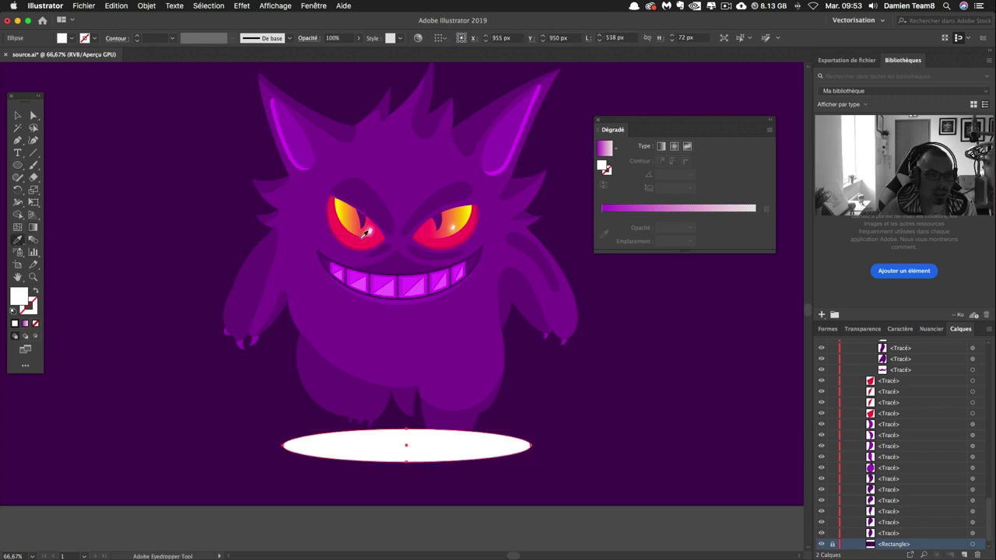
Sample the dark mouth-outline purple onto the ellipse as its fill, with no stroke.
left_click(388, 269)
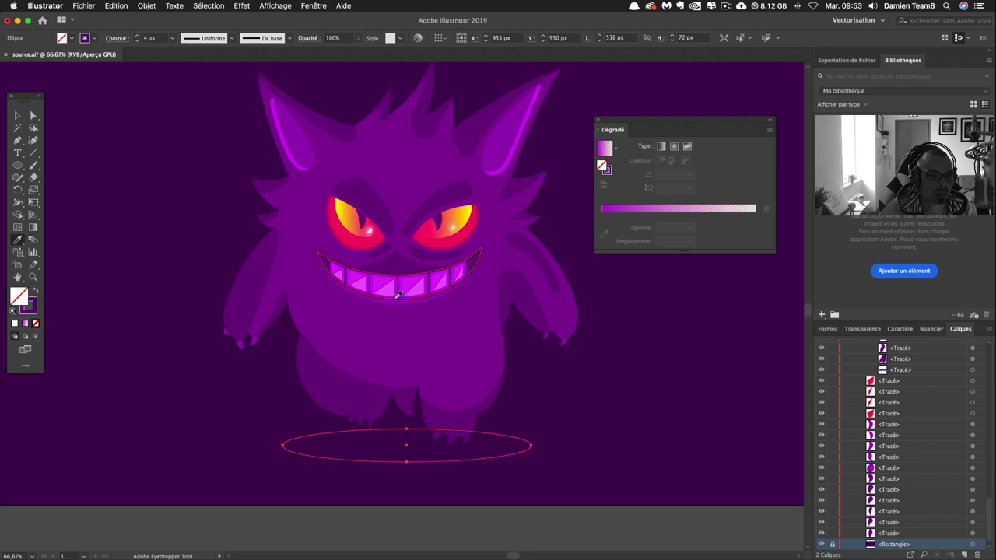
left_click(397, 295)
key("ctrl+plus")
key("ctrl+plus")
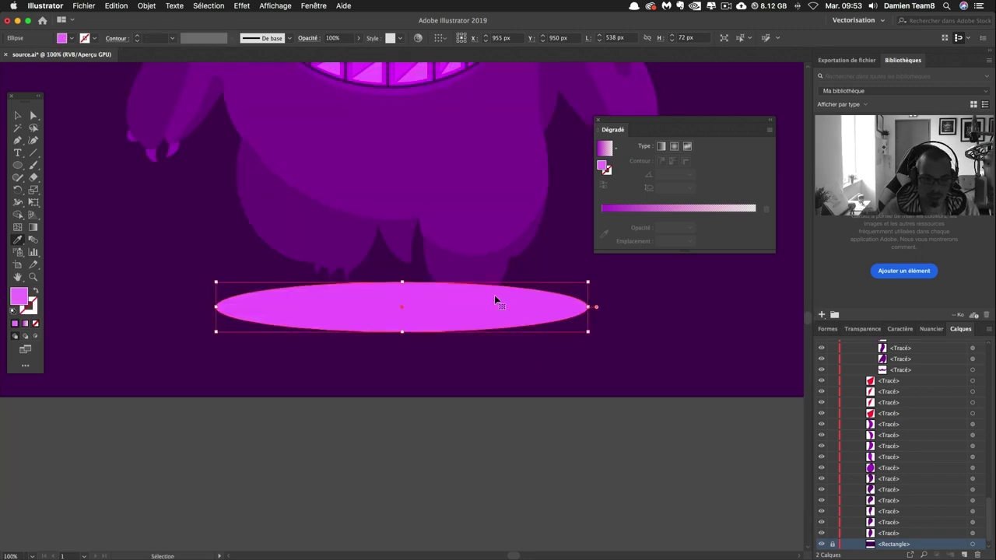
key("ctrl+plus")
scroll(324, 282, "up", 10)
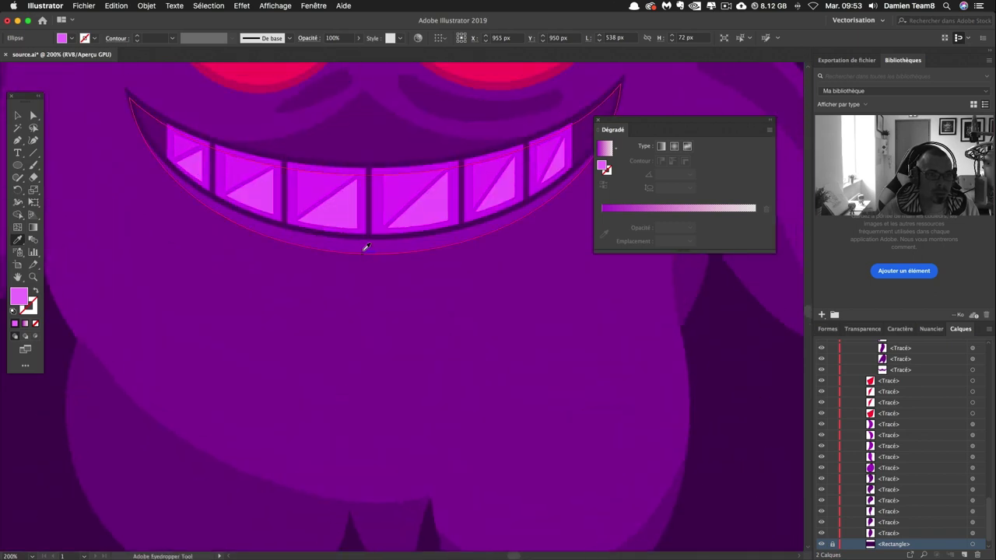
left_click(366, 233)
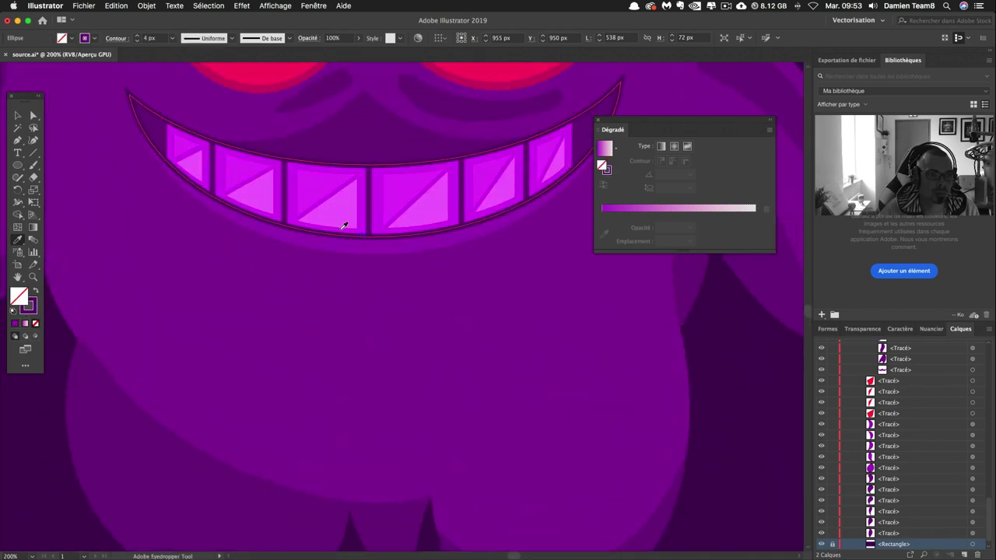
scroll(275, 391, "down", 4)
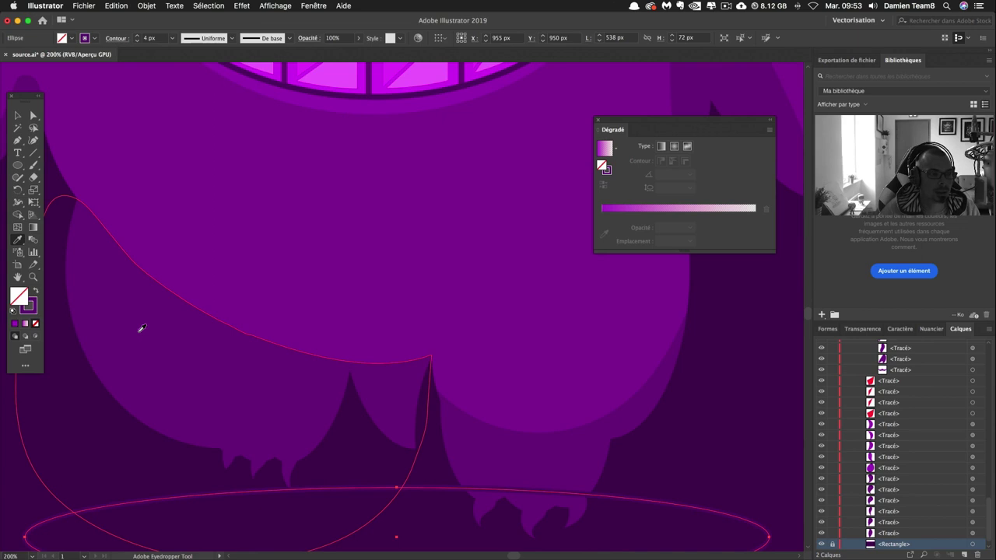
left_click(35, 291)
Set the ellipse's fill colour to dark purple, hex 430259.
scroll(367, 159, "down", 1)
scroll(367, 155, "down", 1)
scroll(365, 144, "down", 1)
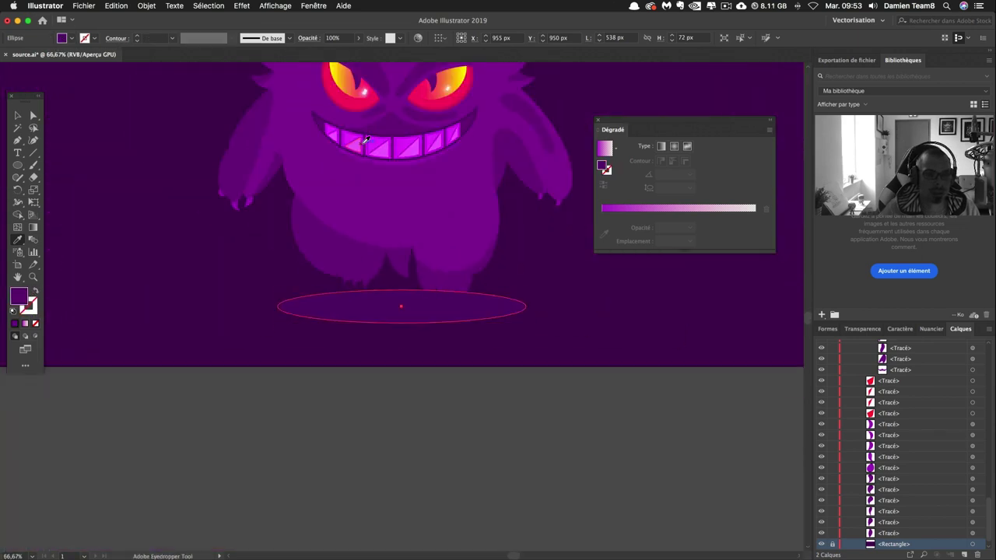
scroll(467, 326, "up", 3)
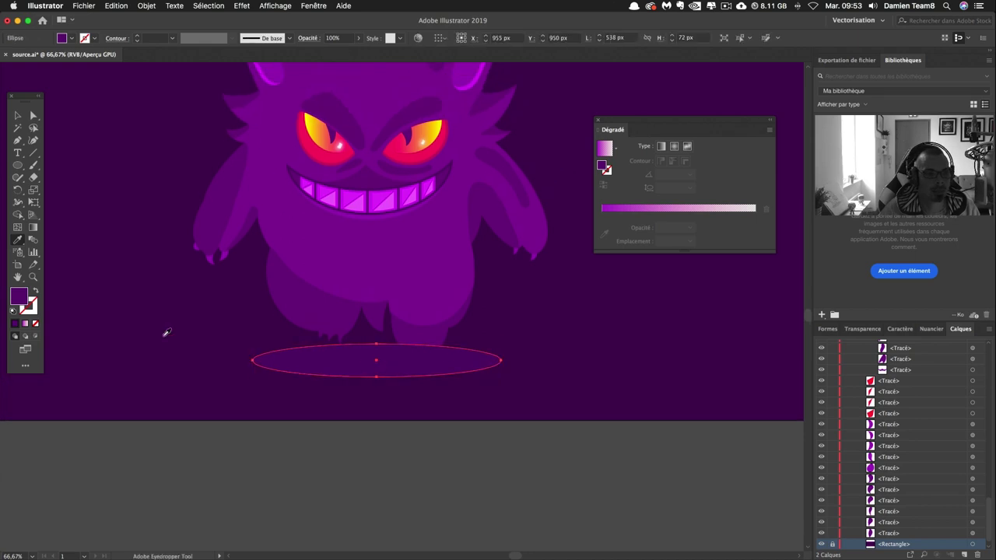
double_click(18, 297)
left_click(751, 220)
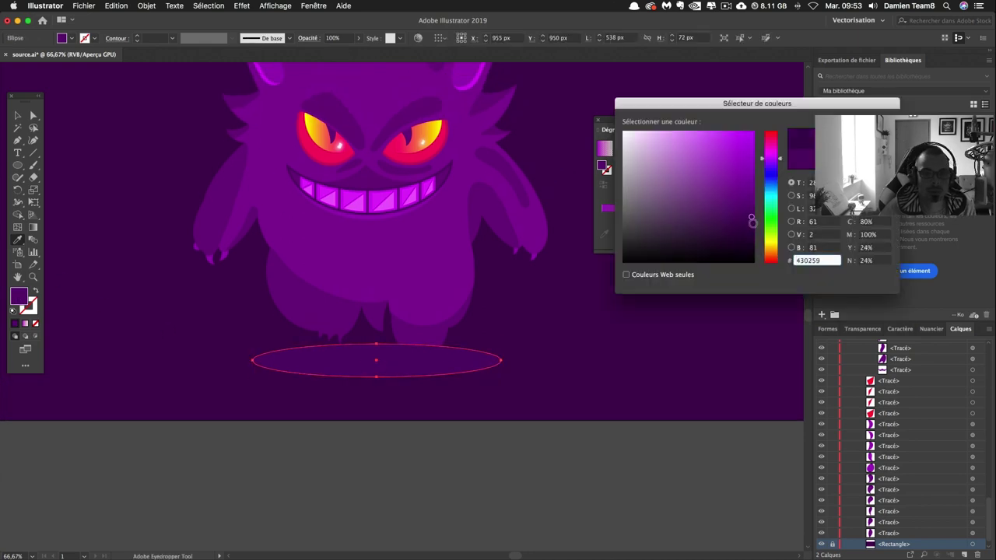
key("Return")
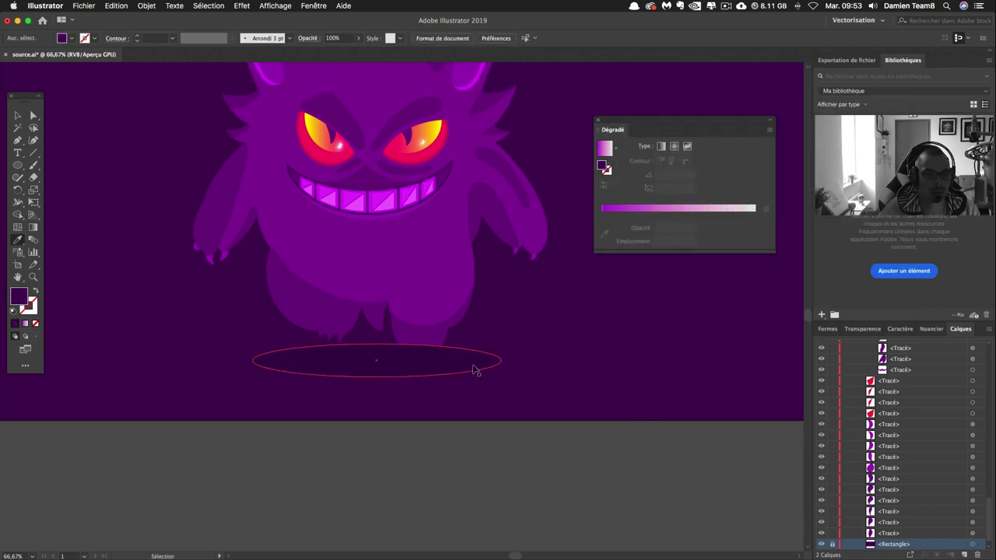
Send the ellipse to the back, then place it just above the background Rectangle in Calques.
left_click(146, 5)
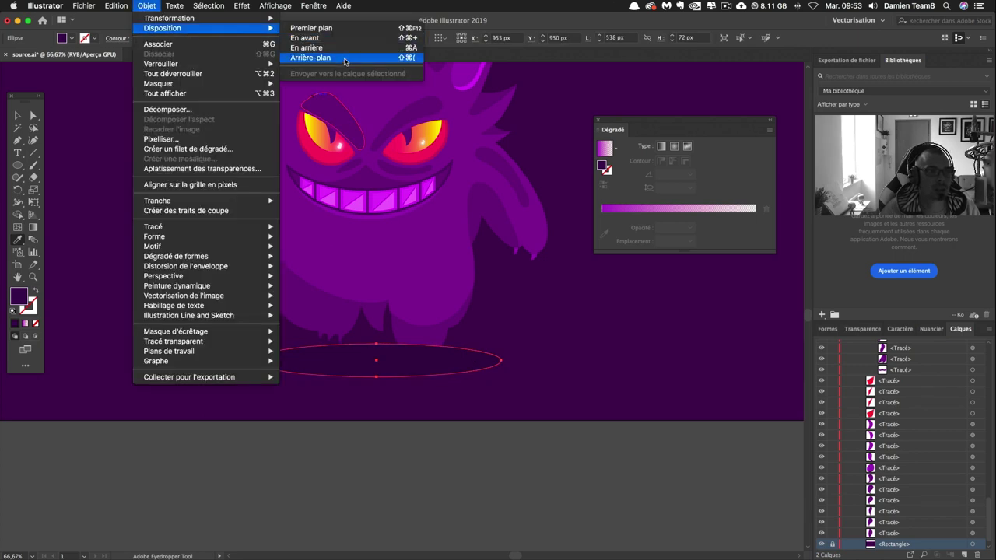
left_click(345, 61)
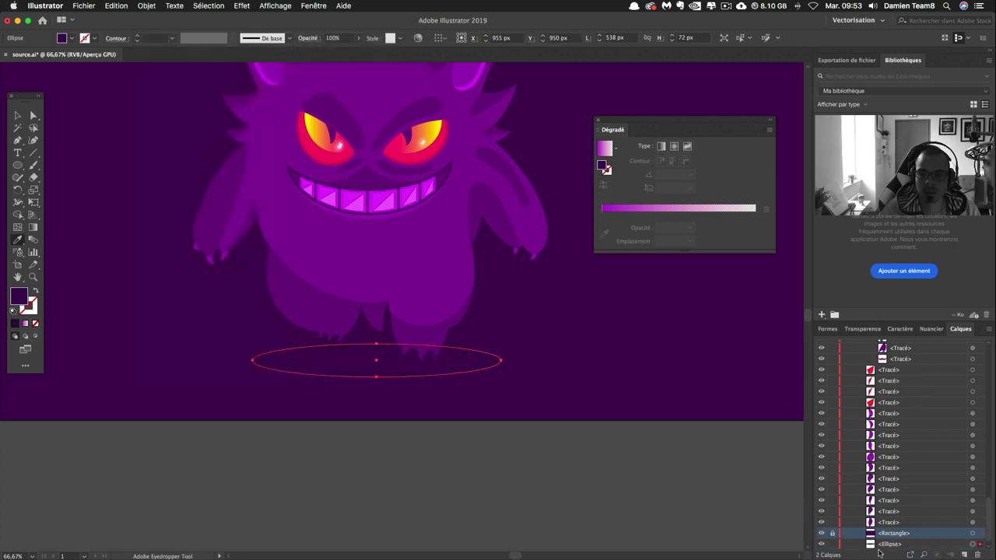
scroll(887, 545, "down", 1)
left_click(891, 529)
left_click_drag(891, 518, 891, 519)
left_click(683, 436)
Enlarge the shadow ellipse to about 684 × 92 px and nudge it slightly up-left.
left_click(18, 117)
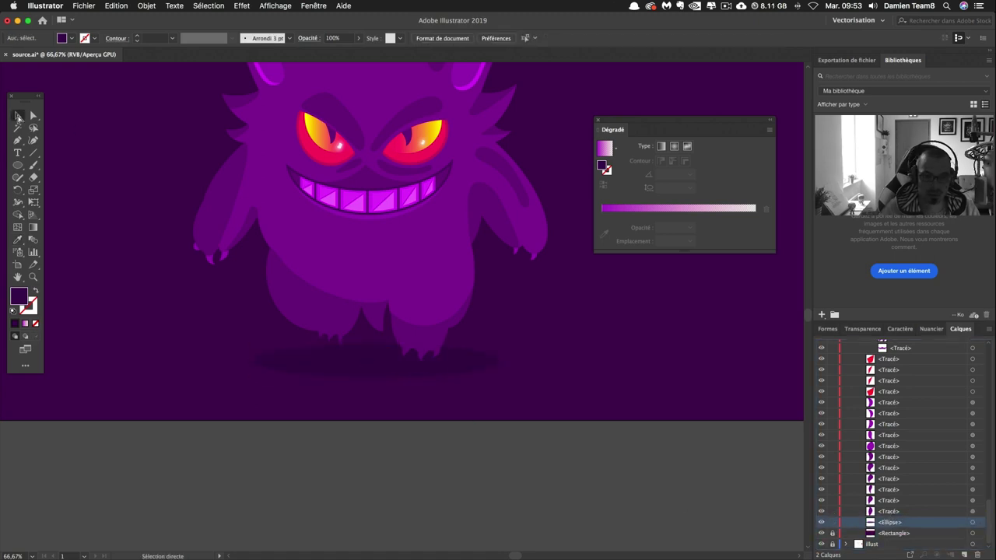
key("super+minus")
left_click(373, 348)
left_click_drag(296, 348, 265, 326)
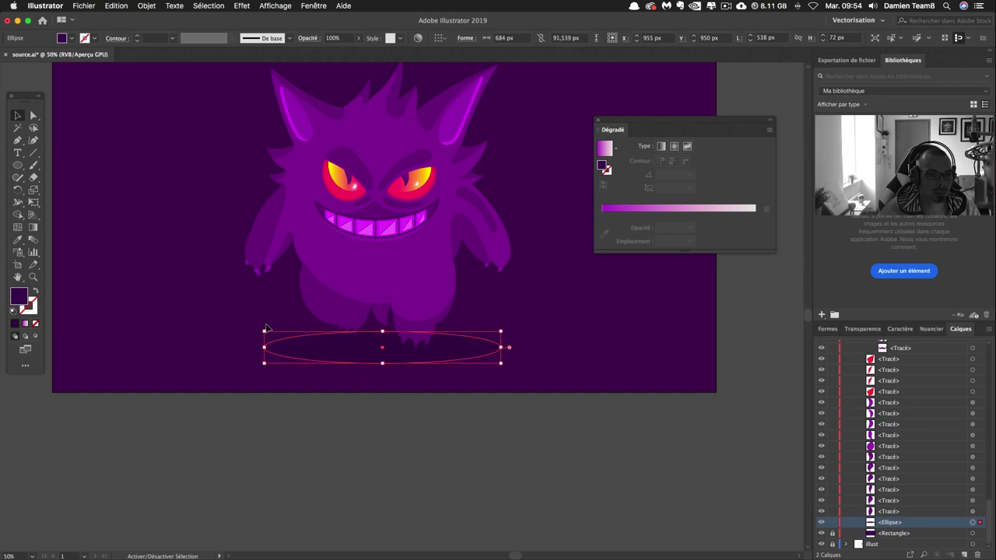
left_click(373, 428)
left_click_drag(464, 358, 463, 356)
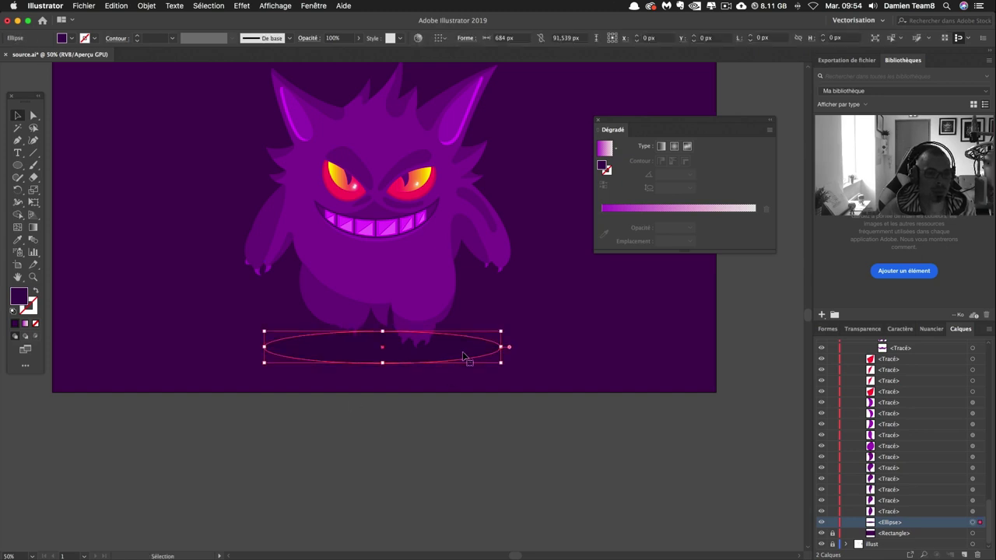
left_click(463, 429)
left_click(454, 348)
left_click(506, 436)
left_click(481, 358)
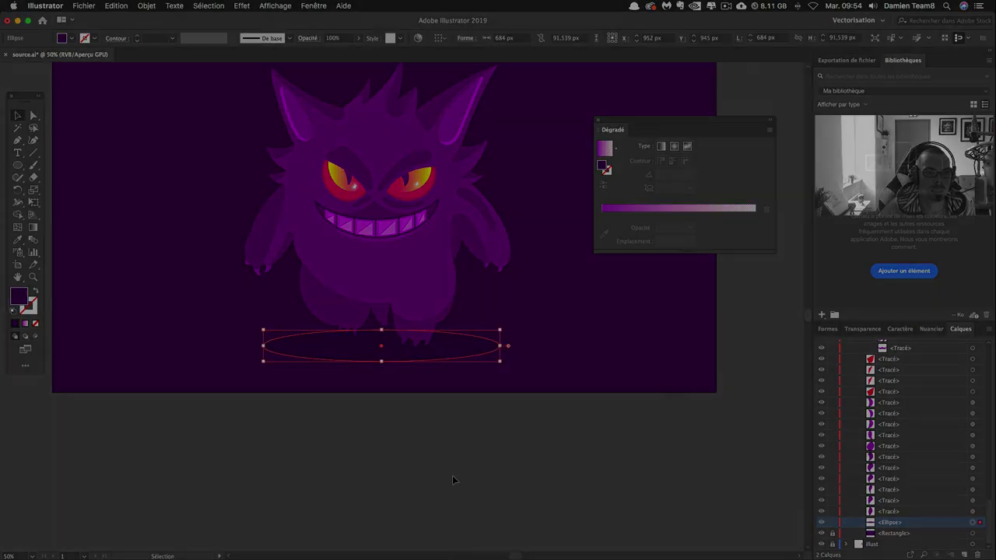